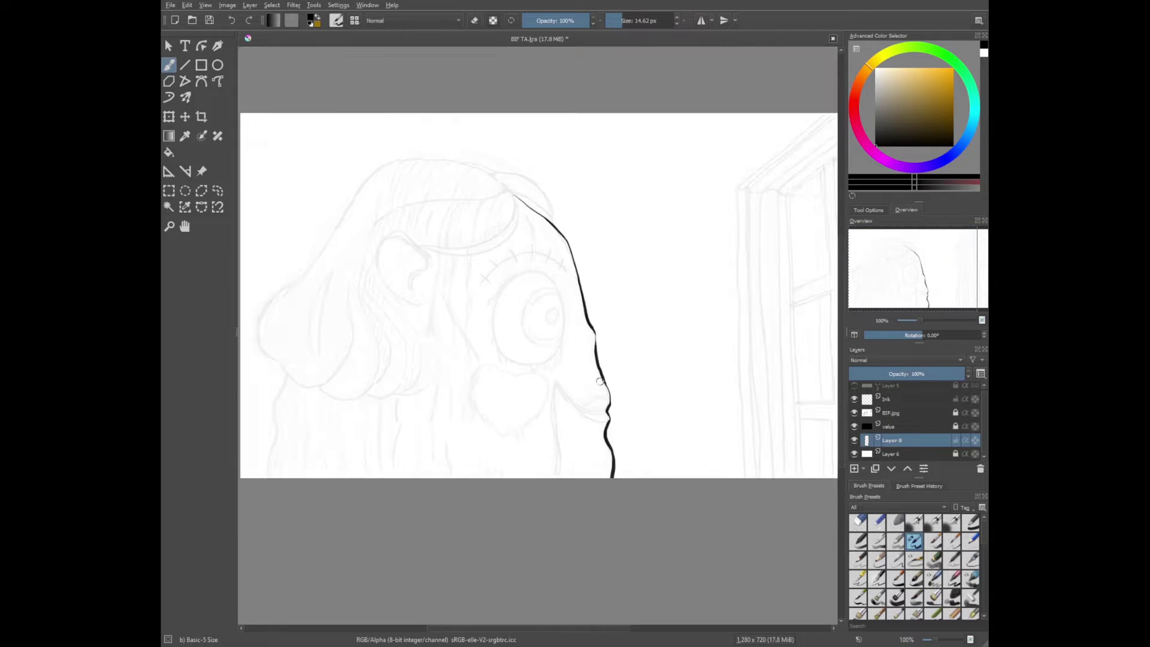
Undo the thick hair outline and redraw the face profile thinner, down to the chin
{"action": "left_click_drag", "start_coordinate": [360, 299], "coordinate": [572, 196]}
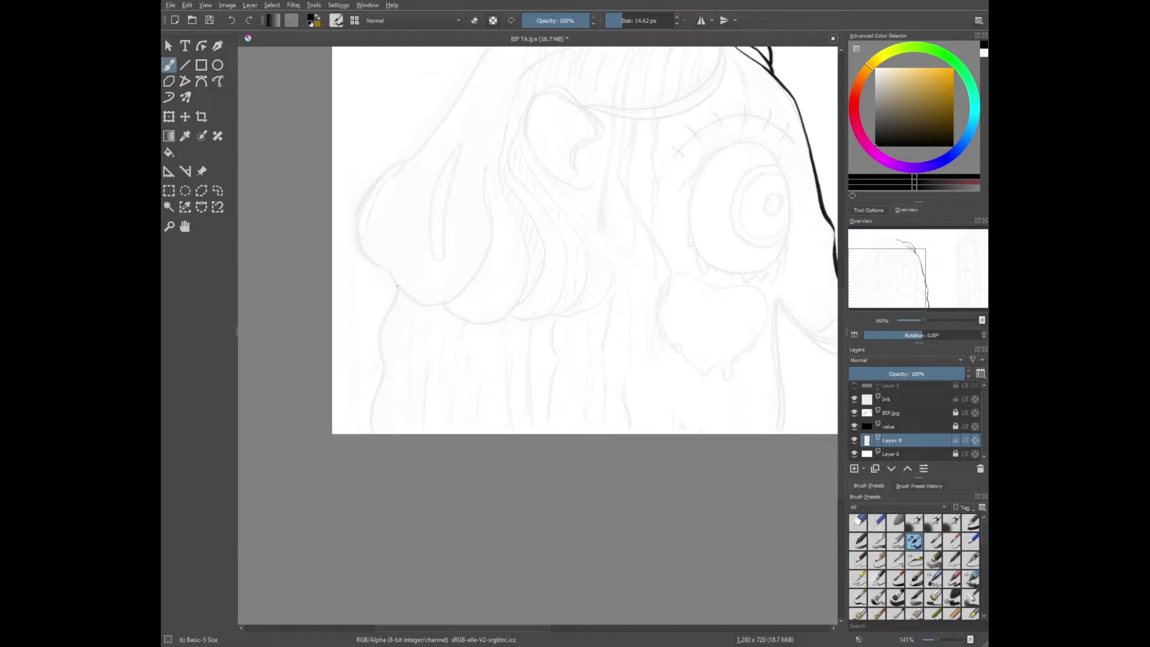
{"action": "left_click_drag", "start_coordinate": [392, 286], "coordinate": [365, 434]}
{"action": "left_click_drag", "start_coordinate": [705, 58], "coordinate": [642, 138]}
{"action": "mouse_move", "coordinate": [419, 250]}
{"action": "left_mouse_down"}
{"action": "mouse_move", "coordinate": [282, 318]}
{"action": "mouse_move", "coordinate": [346, 237]}
{"action": "left_mouse_up"}
{"action": "key", "text": "ctrl+z"}
{"action": "key", "text": "ctrl+z"}
{"action": "key", "text": "ctrl+z"}
{"action": "key", "text": "ctrl+z"}
{"action": "mouse_move", "coordinate": [644, 117]}
{"action": "left_mouse_down"}
{"action": "mouse_move", "coordinate": [771, 382]}
{"action": "mouse_move", "coordinate": [773, 426]}
{"action": "left_mouse_up"}
{"action": "left_click_drag", "start_coordinate": [773, 425], "coordinate": [631, 263]}
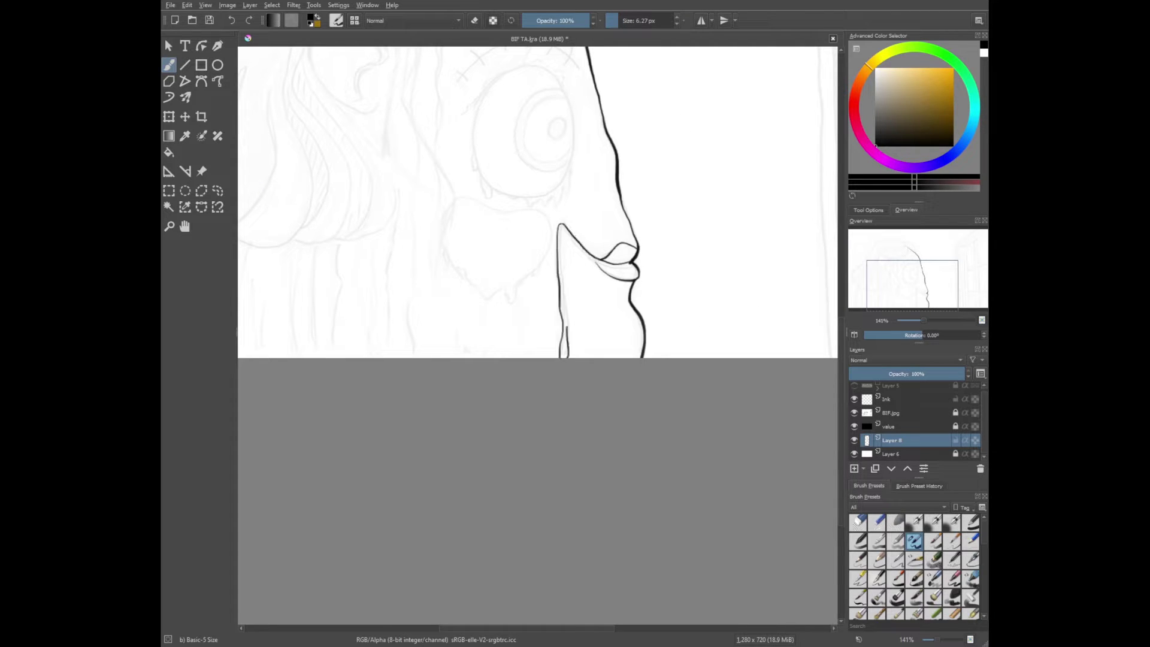
Zoom in on the eye and ink the arc above it and its upper outline
{"action": "left_click_drag", "start_coordinate": [625, 336], "coordinate": [659, 513]}
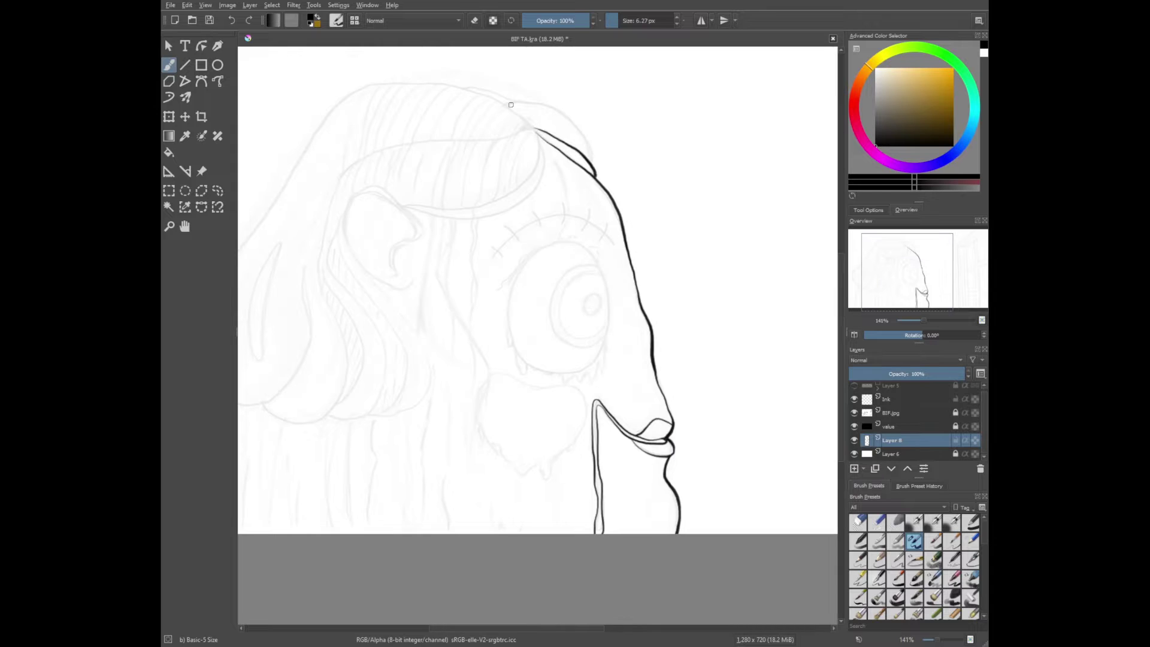
{"action": "left_click_drag", "start_coordinate": [251, 390], "coordinate": [444, 359]}
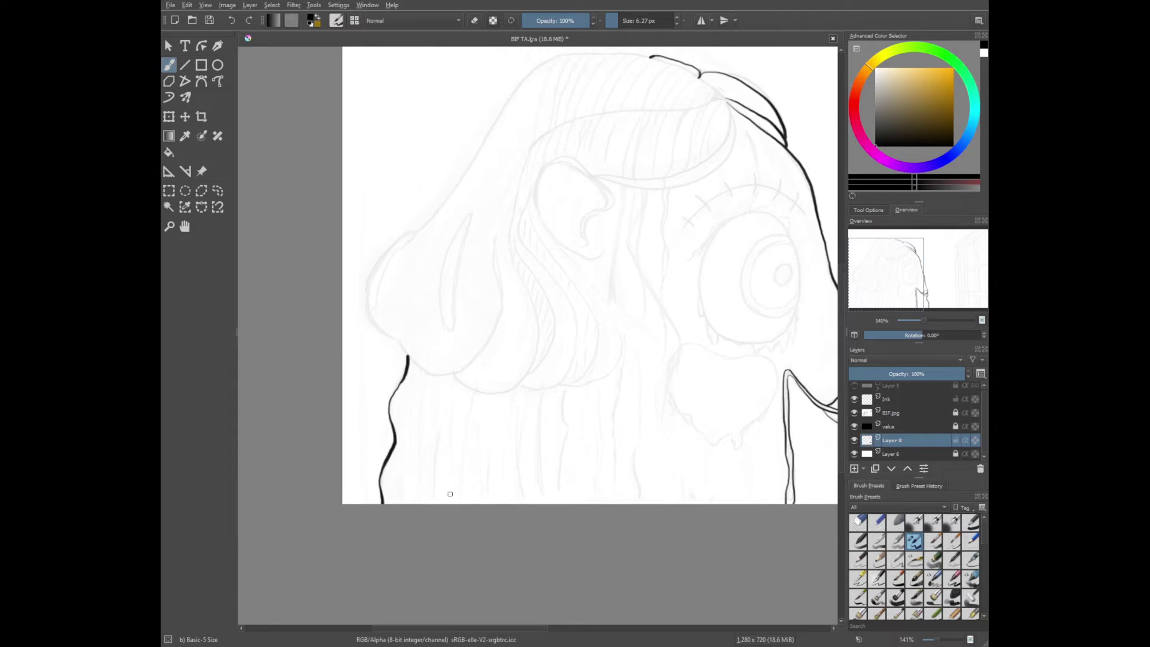
{"action": "key", "text": "plus"}
{"action": "left_click_drag", "start_coordinate": [604, 246], "coordinate": [756, 238]}
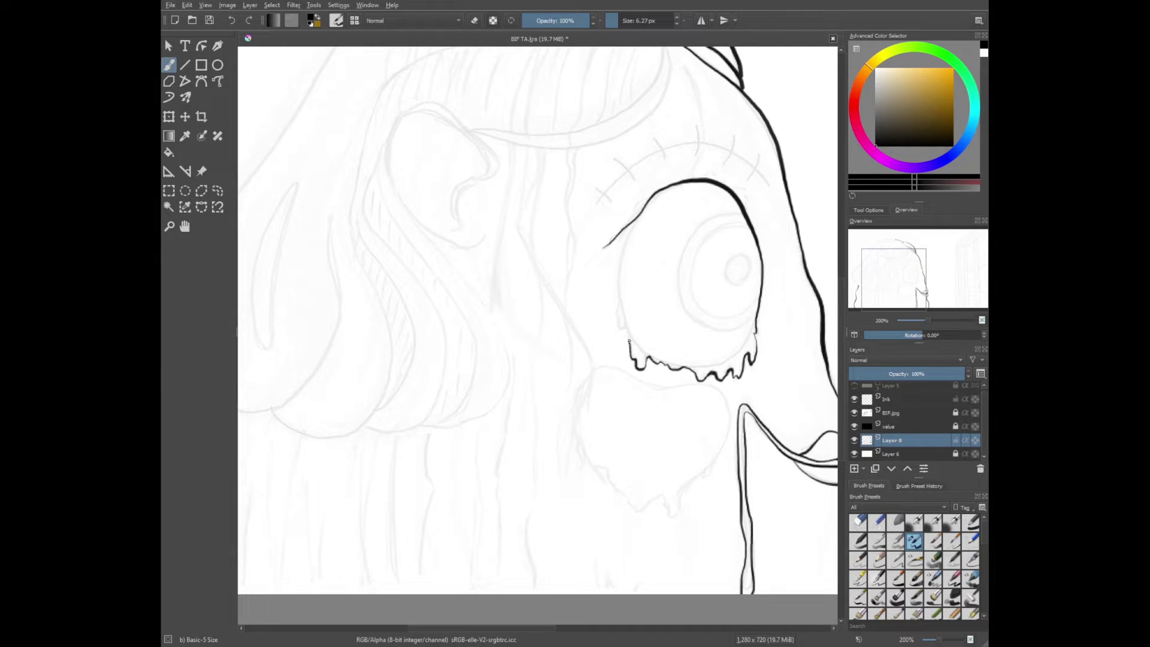
{"action": "left_click_drag", "start_coordinate": [714, 254], "coordinate": [628, 334]}
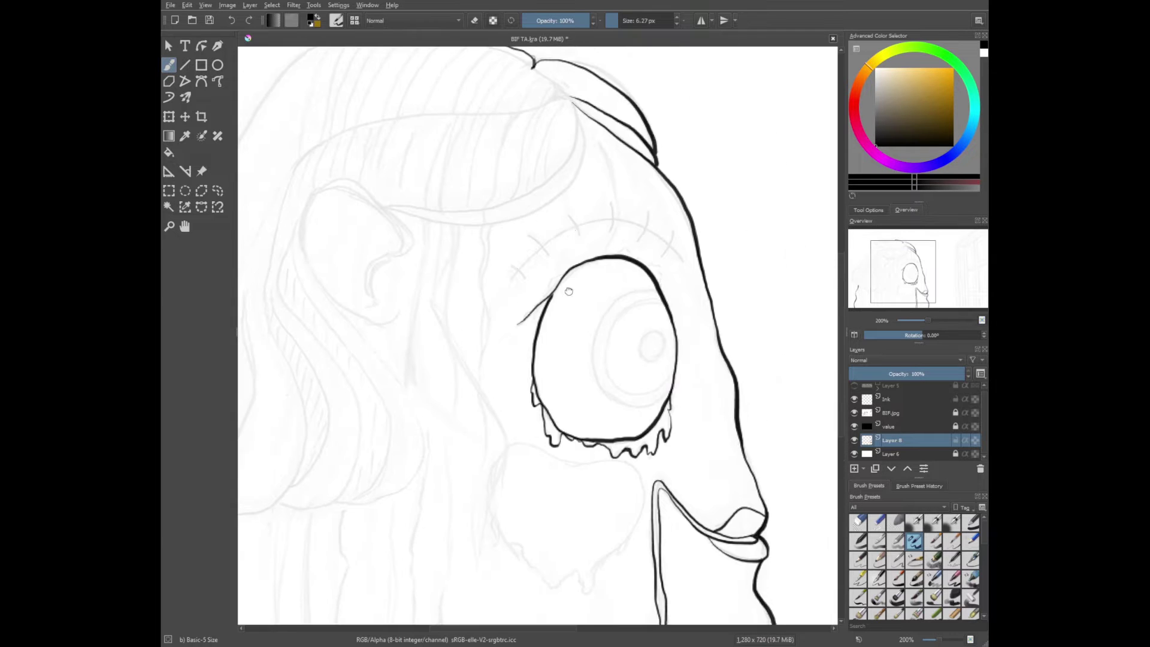
{"action": "left_click_drag", "start_coordinate": [508, 281], "coordinate": [653, 238]}
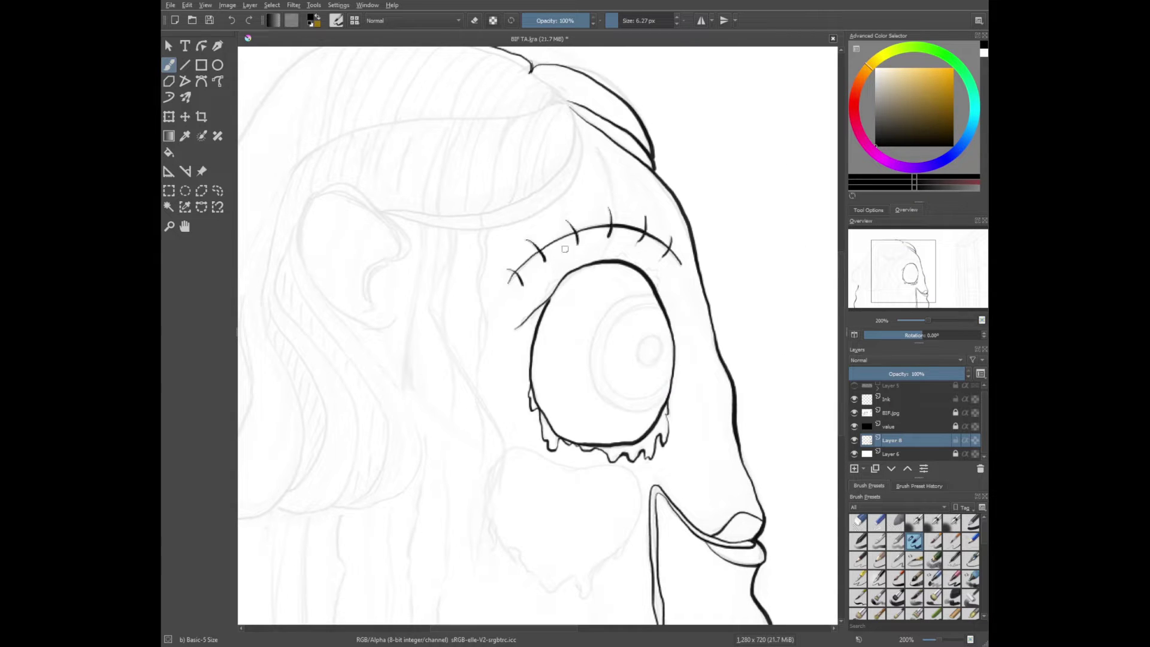
Ink the left and top edges of the drippy blush patch
{"action": "left_click_drag", "start_coordinate": [539, 514], "coordinate": [572, 300]}
{"action": "left_click_drag", "start_coordinate": [538, 237], "coordinate": [527, 335]}
{"action": "left_click_drag", "start_coordinate": [602, 253], "coordinate": [604, 254]}
{"action": "left_click_drag", "start_coordinate": [685, 124], "coordinate": [660, 322]}
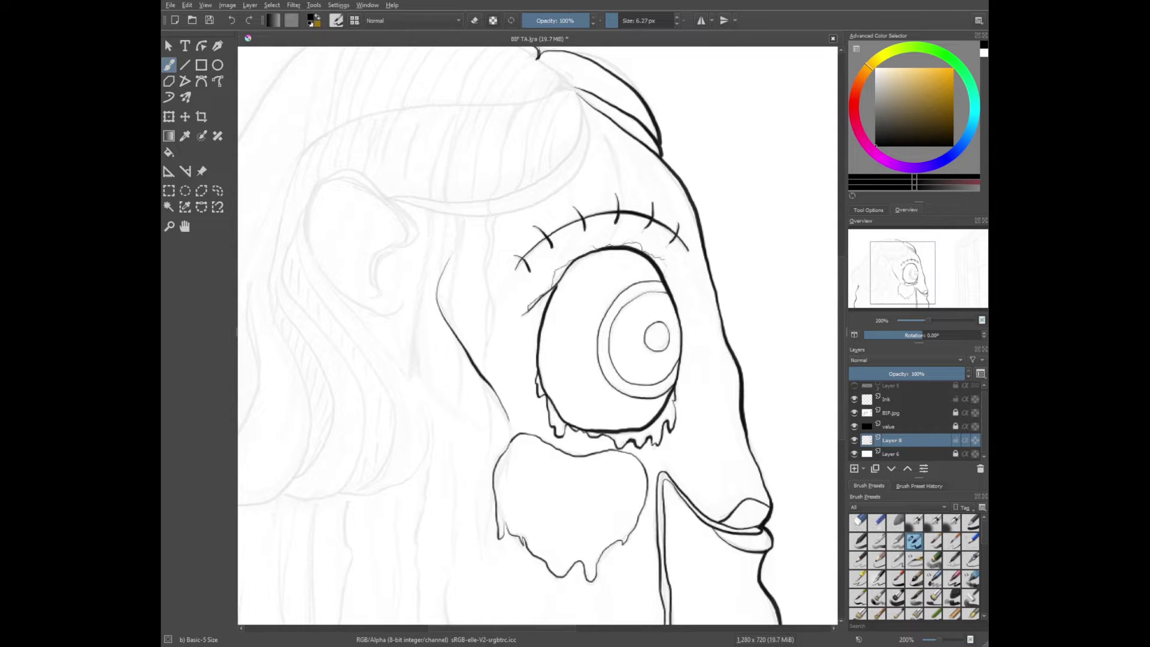
With the canvas rotated, ink the back of the head and long lines down the hair's side
{"action": "key", "text": "4"}
{"action": "key", "text": "4"}
{"action": "key", "text": "4"}
{"action": "key", "text": "4"}
{"action": "mouse_move", "coordinate": [337, 184]}
{"action": "left_mouse_down"}
{"action": "mouse_move", "coordinate": [400, 219]}
{"action": "mouse_move", "coordinate": [351, 377]}
{"action": "left_mouse_up"}
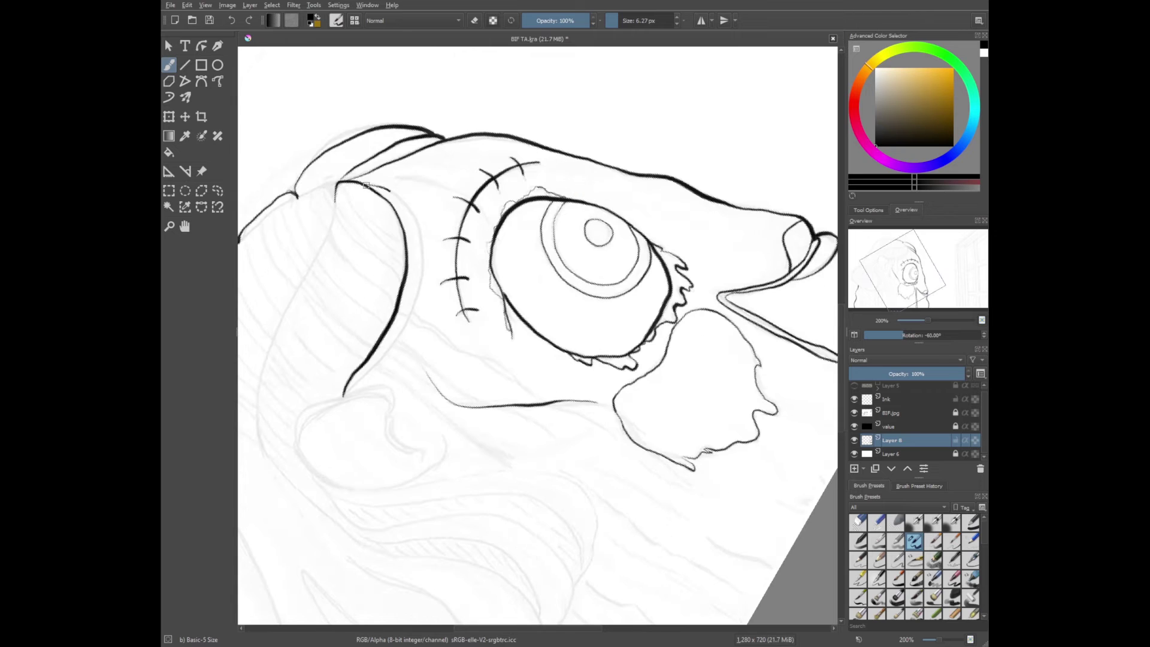
{"action": "mouse_move", "coordinate": [366, 186]}
{"action": "left_mouse_down"}
{"action": "mouse_move", "coordinate": [373, 368]}
{"action": "mouse_move", "coordinate": [344, 395]}
{"action": "left_mouse_up"}
{"action": "key", "text": "4"}
{"action": "key", "text": "4"}
{"action": "scroll", "coordinate": [550, 102], "scroll_direction": "down", "scroll_amount": 3}
{"action": "scroll", "coordinate": [547, 195], "scroll_direction": "up", "scroll_amount": 3}
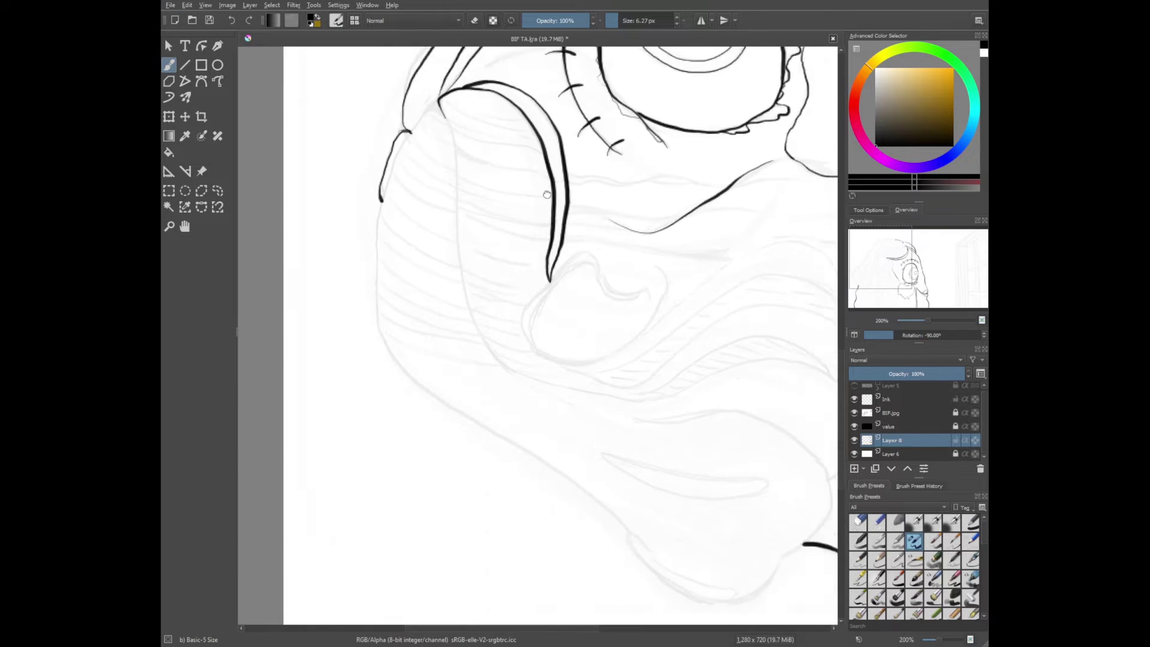
{"action": "left_click_drag", "start_coordinate": [547, 195], "coordinate": [599, 198]}
{"action": "mouse_move", "coordinate": [497, 133]}
{"action": "left_mouse_down"}
{"action": "mouse_move", "coordinate": [435, 327]}
{"action": "mouse_move", "coordinate": [683, 557]}
{"action": "left_mouse_up"}
Ink the sides of the rounded hair lock
{"action": "key", "text": "6"}
{"action": "key", "text": "6"}
{"action": "key", "text": "6"}
{"action": "key", "text": "6"}
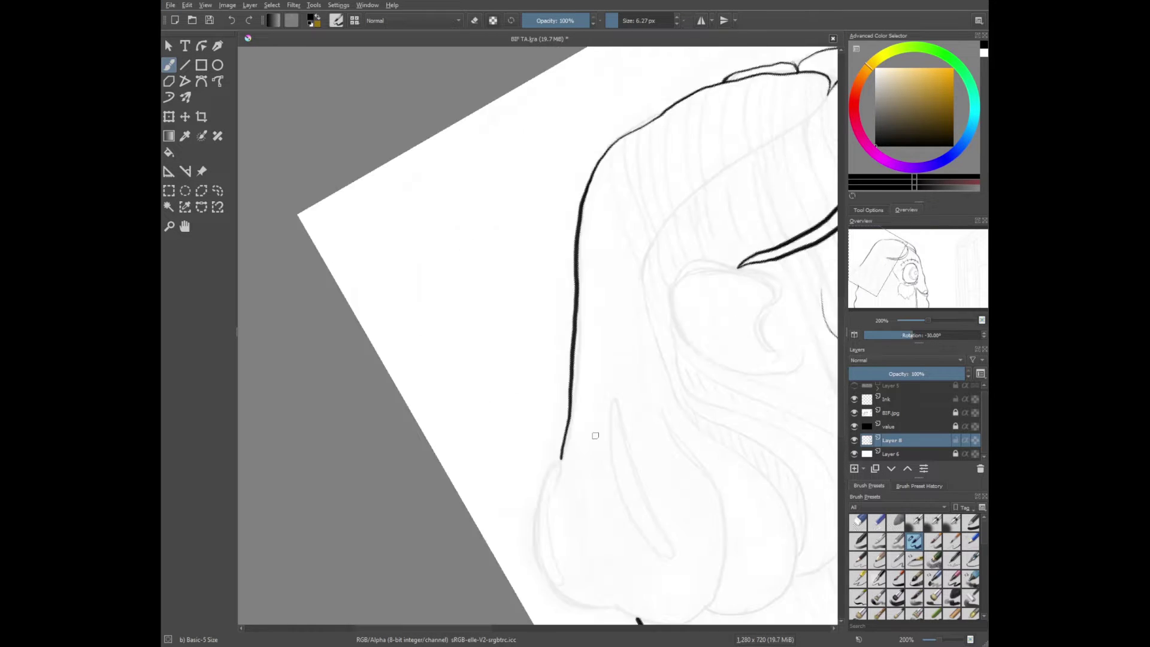
{"action": "left_click_drag", "start_coordinate": [595, 435], "coordinate": [595, 309]}
{"action": "mouse_move", "coordinate": [575, 270]}
{"action": "left_mouse_down"}
{"action": "mouse_move", "coordinate": [560, 316]}
{"action": "mouse_move", "coordinate": [641, 431]}
{"action": "left_mouse_up"}
{"action": "left_click_drag", "start_coordinate": [641, 432], "coordinate": [499, 313]}
{"action": "mouse_move", "coordinate": [506, 372]}
{"action": "left_mouse_down"}
{"action": "mouse_move", "coordinate": [586, 244]}
{"action": "mouse_move", "coordinate": [528, 159]}
{"action": "mouse_move", "coordinate": [421, 307]}
{"action": "mouse_move", "coordinate": [478, 148]}
{"action": "mouse_move", "coordinate": [538, 304]}
{"action": "left_mouse_up"}
With the canvas upright again, outline the left hair lock
{"action": "key", "text": "5"}
{"action": "left_click_drag", "start_coordinate": [627, 329], "coordinate": [459, 282]}
{"action": "left_click_drag", "start_coordinate": [390, 291], "coordinate": [503, 346]}
{"action": "left_click_drag", "start_coordinate": [510, 131], "coordinate": [464, 294]}
{"action": "left_click_drag", "start_coordinate": [464, 295], "coordinate": [464, 487]}
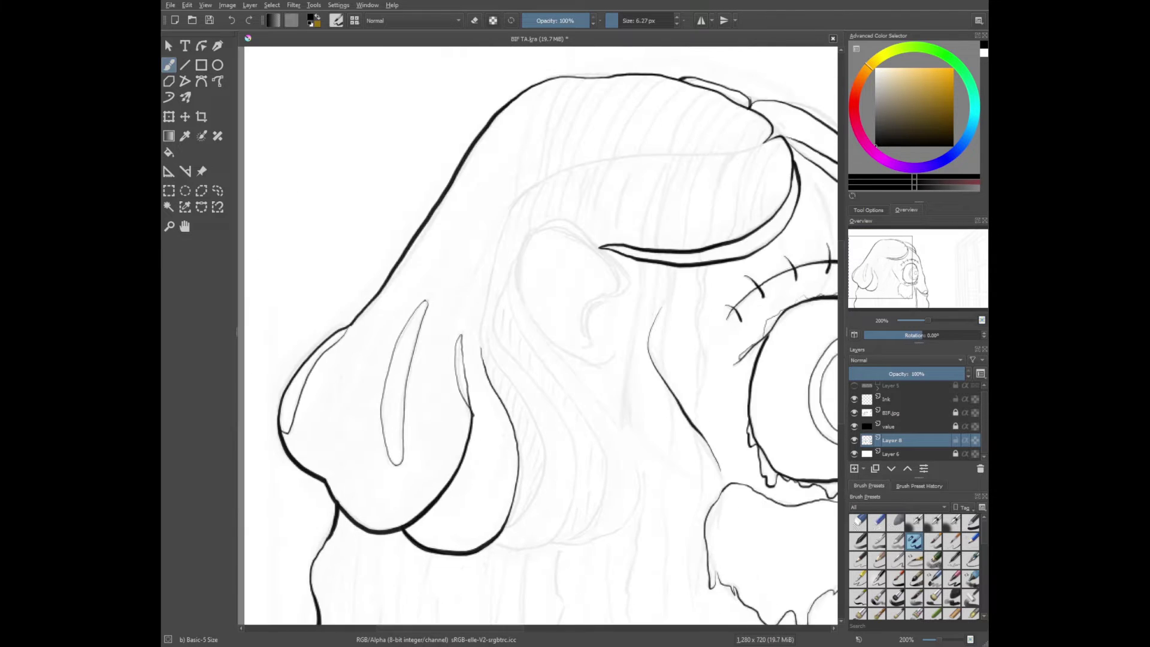
{"action": "left_click_drag", "start_coordinate": [481, 347], "coordinate": [617, 158]}
Ink the outline of the ear, tilting the canvas as needed
{"action": "key", "text": "4"}
{"action": "key", "text": "4"}
{"action": "key", "text": "4"}
{"action": "left_click_drag", "start_coordinate": [586, 201], "coordinate": [487, 321]}
{"action": "key", "text": "6"}
{"action": "key", "text": "6"}
{"action": "left_click_drag", "start_coordinate": [539, 419], "coordinate": [581, 186]}
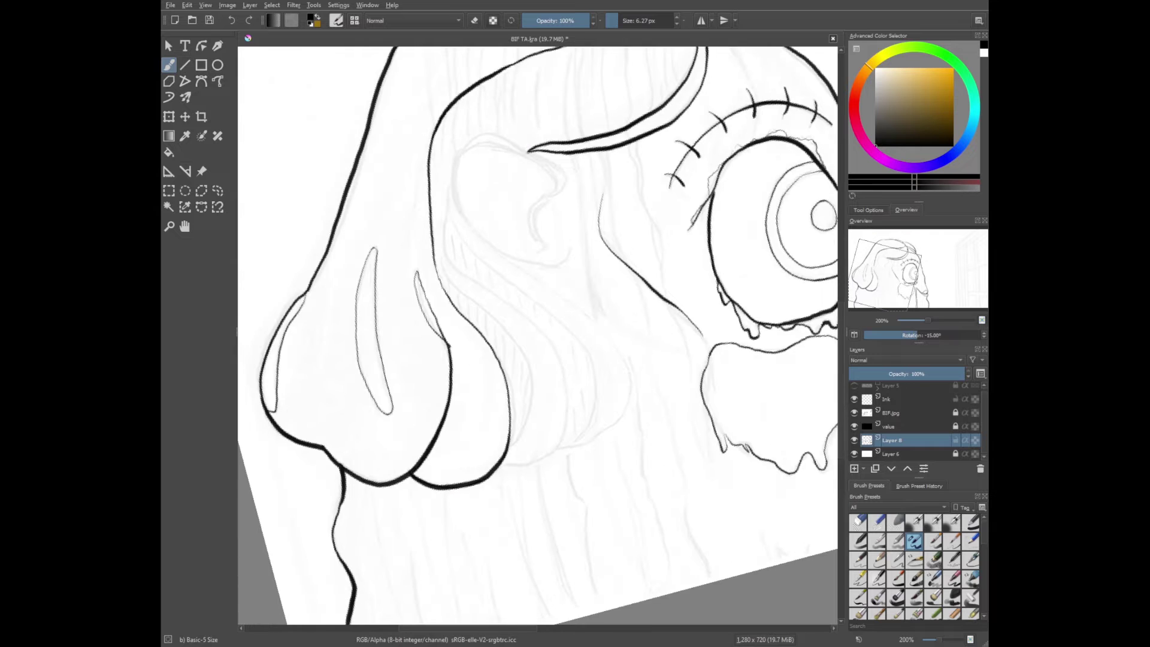
{"action": "left_click_drag", "start_coordinate": [527, 149], "coordinate": [566, 257]}
Outline the hair locks below the ear and add long curves along the hair
{"action": "left_click_drag", "start_coordinate": [453, 219], "coordinate": [411, 176]}
{"action": "mouse_move", "coordinate": [467, 422]}
{"action": "left_mouse_down"}
{"action": "mouse_move", "coordinate": [521, 359]}
{"action": "mouse_move", "coordinate": [398, 154]}
{"action": "left_mouse_up"}
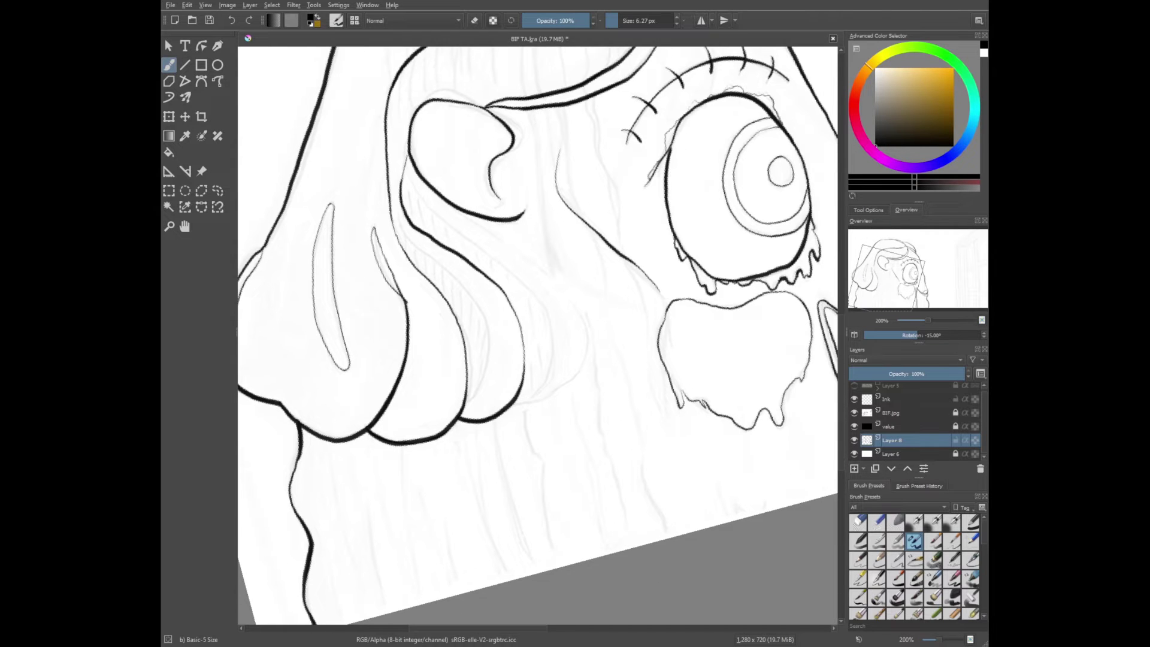
{"action": "mouse_move", "coordinate": [454, 210]}
{"action": "left_mouse_down"}
{"action": "mouse_move", "coordinate": [578, 301]}
{"action": "mouse_move", "coordinate": [514, 400]}
{"action": "left_mouse_up"}
{"action": "left_click_drag", "start_coordinate": [413, 182], "coordinate": [545, 384]}
{"action": "left_click_drag", "start_coordinate": [397, 212], "coordinate": [468, 289]}
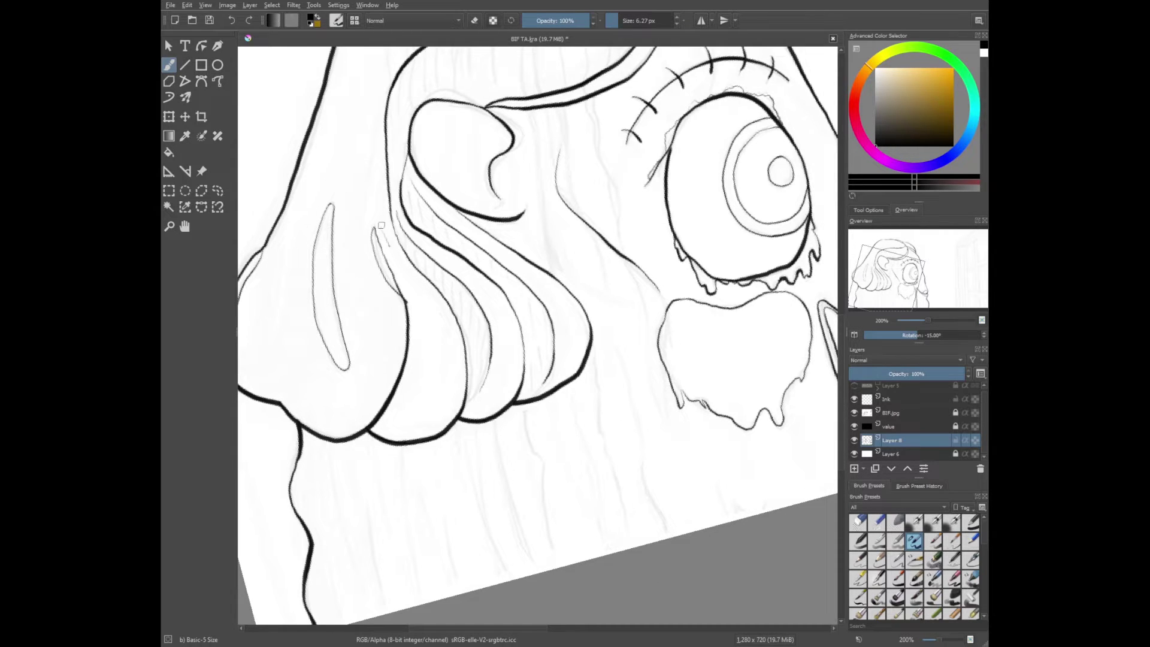
{"action": "left_click_drag", "start_coordinate": [383, 233], "coordinate": [427, 423]}
Ink the window frame's left edge and inner line down to the bottom
{"action": "key", "text": "1"}
{"action": "key", "text": "5"}
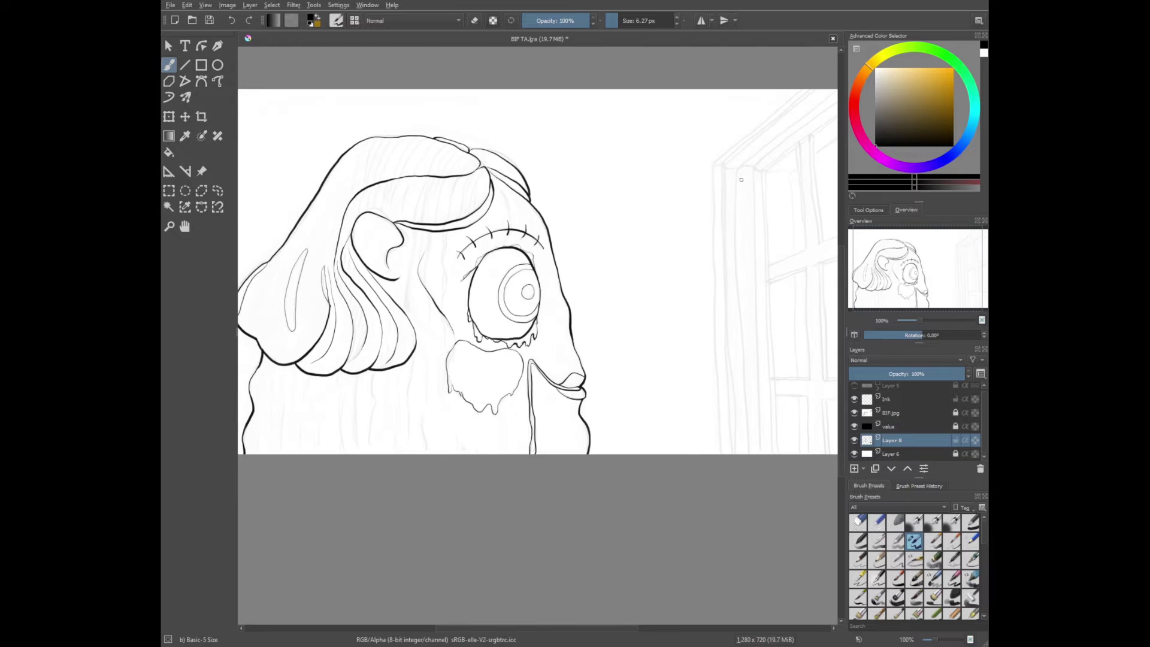
{"action": "scroll", "coordinate": [530, 118], "scroll_direction": "up", "scroll_amount": 1}
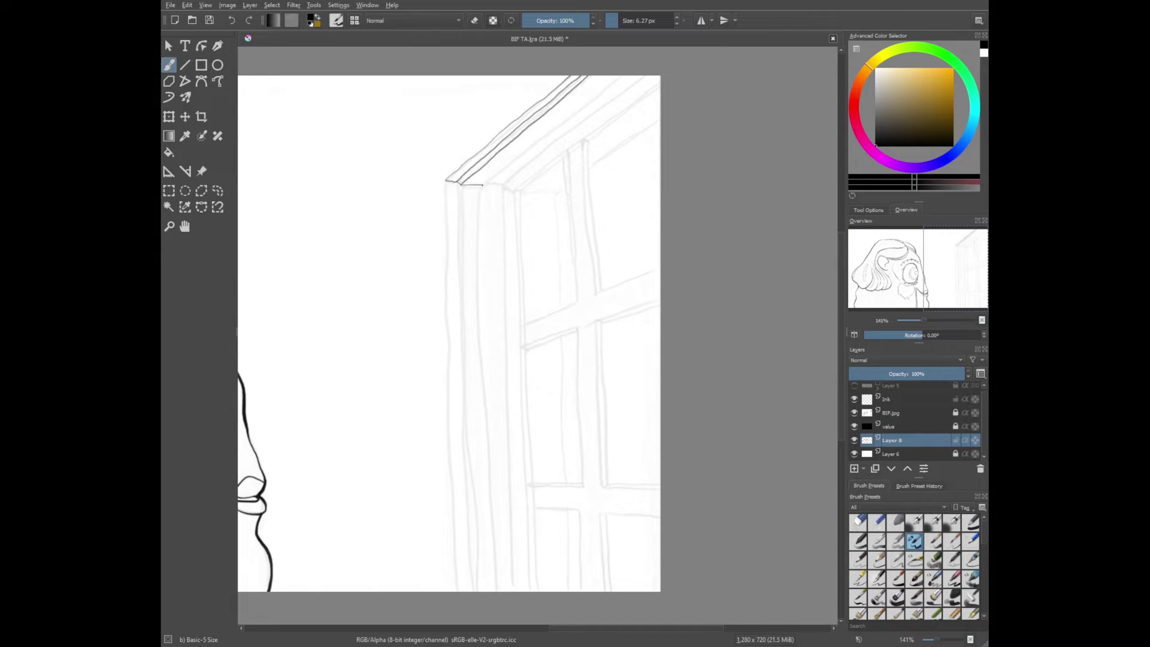
{"action": "left_click_drag", "start_coordinate": [450, 278], "coordinate": [455, 591]}
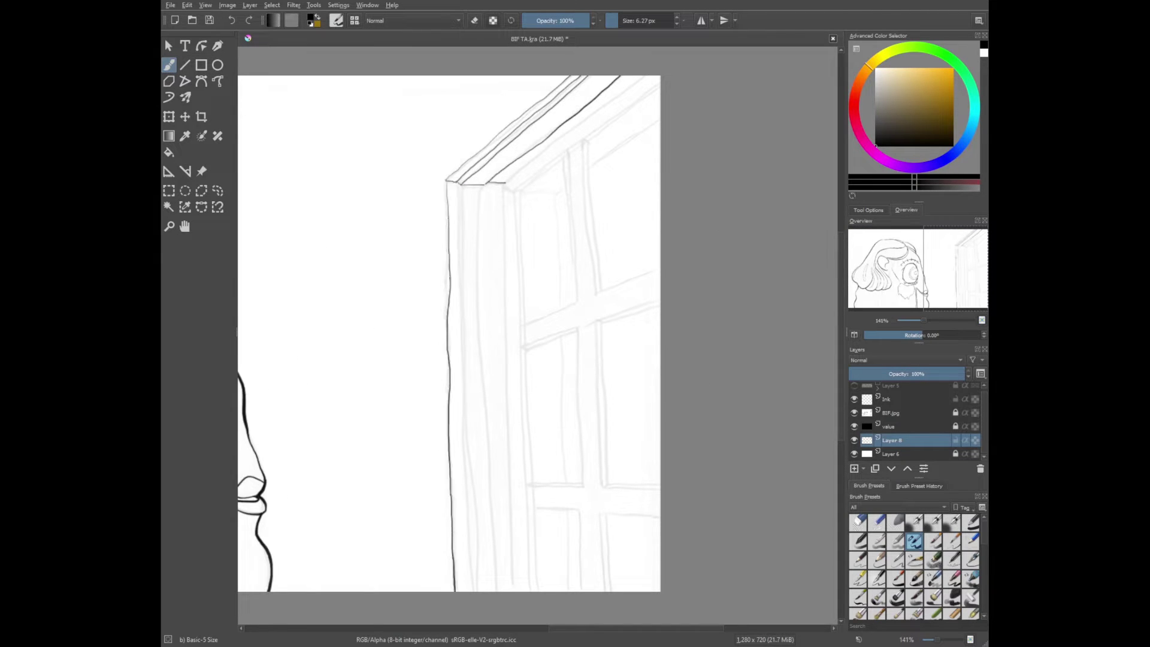
{"action": "left_click_drag", "start_coordinate": [457, 184], "coordinate": [467, 539]}
{"action": "left_click_drag", "start_coordinate": [463, 276], "coordinate": [472, 592]}
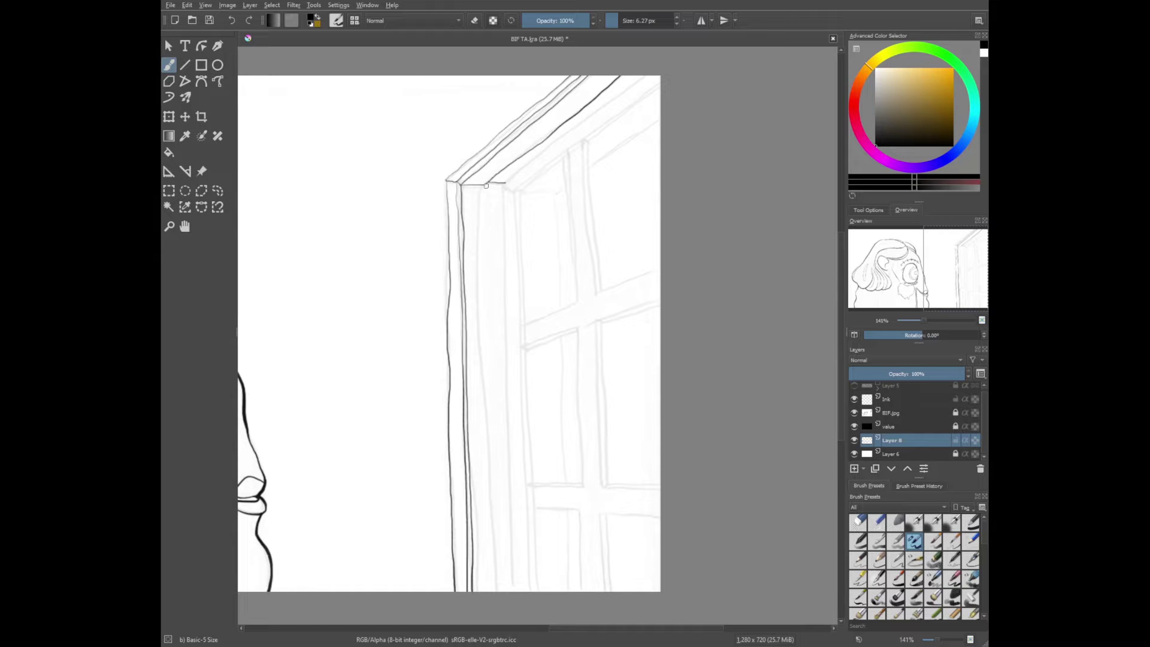
Ink the frame's right edges, a pane bar, the diagonal sash line and the inner pane line
{"action": "left_click_drag", "start_coordinate": [486, 186], "coordinate": [494, 568]}
{"action": "left_click_drag", "start_coordinate": [509, 337], "coordinate": [513, 592]}
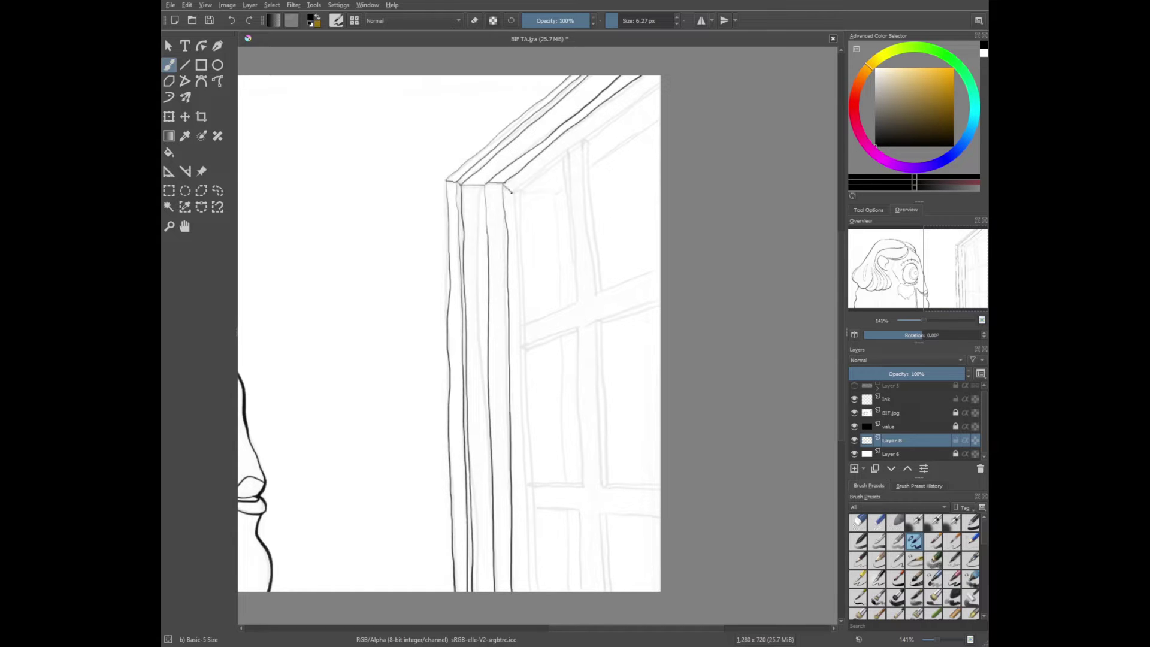
{"action": "left_click_drag", "start_coordinate": [511, 192], "coordinate": [526, 497]}
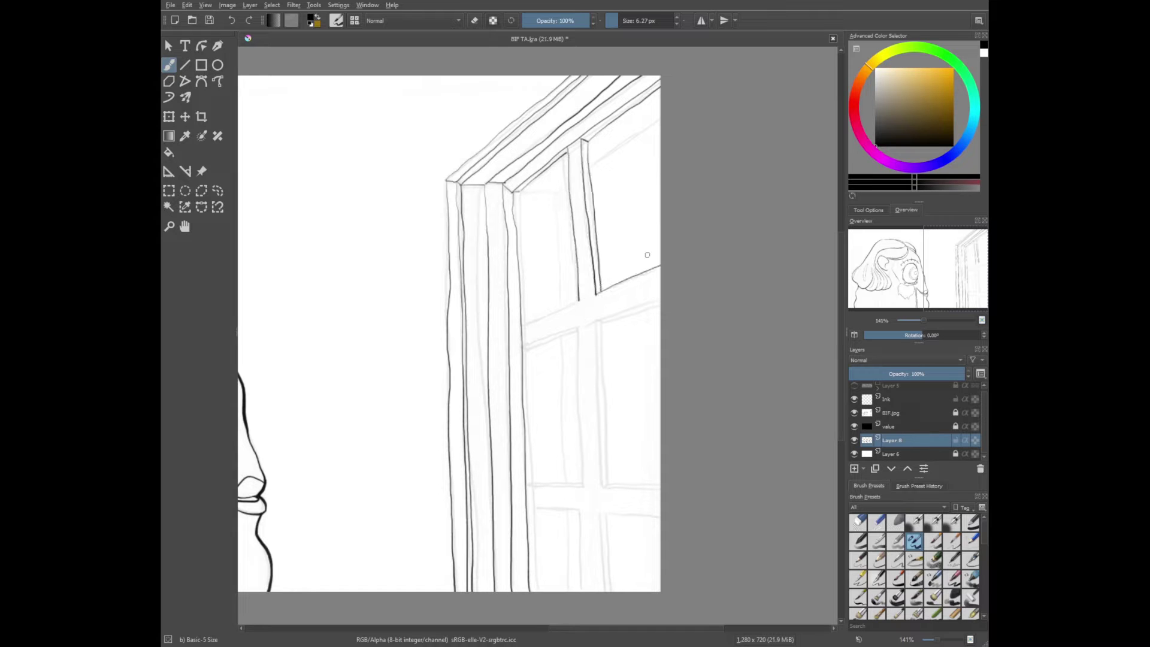
{"action": "left_click_drag", "start_coordinate": [596, 322], "coordinate": [601, 480]}
{"action": "left_click_drag", "start_coordinate": [596, 320], "coordinate": [659, 295]}
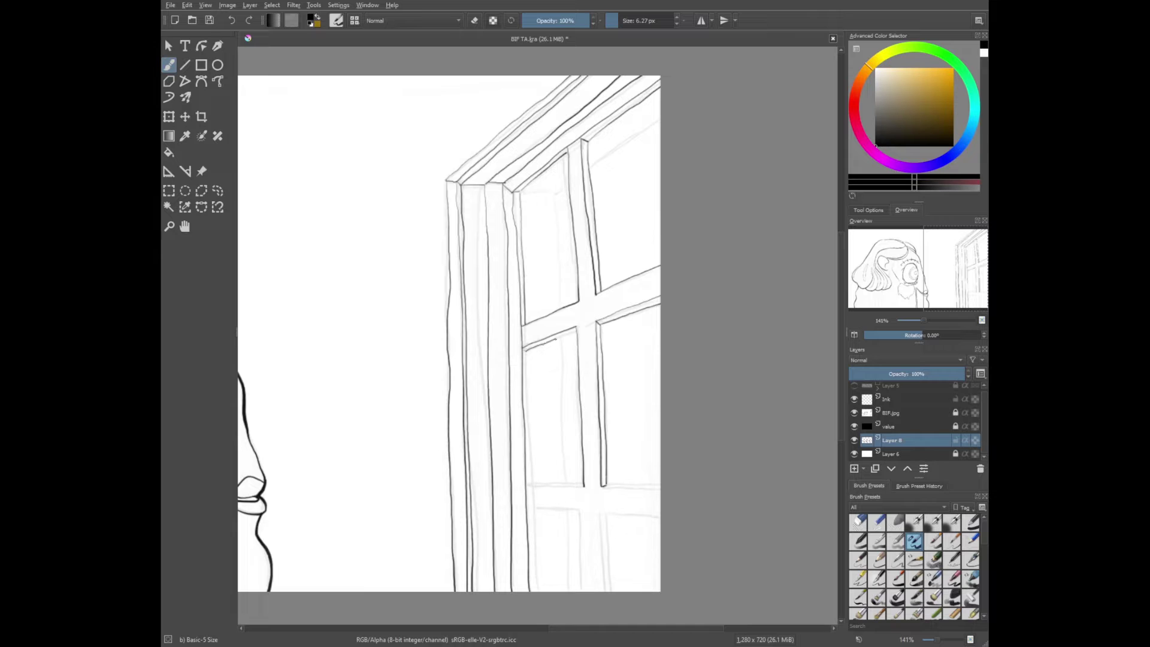
{"action": "left_click_drag", "start_coordinate": [529, 430], "coordinate": [528, 483]}
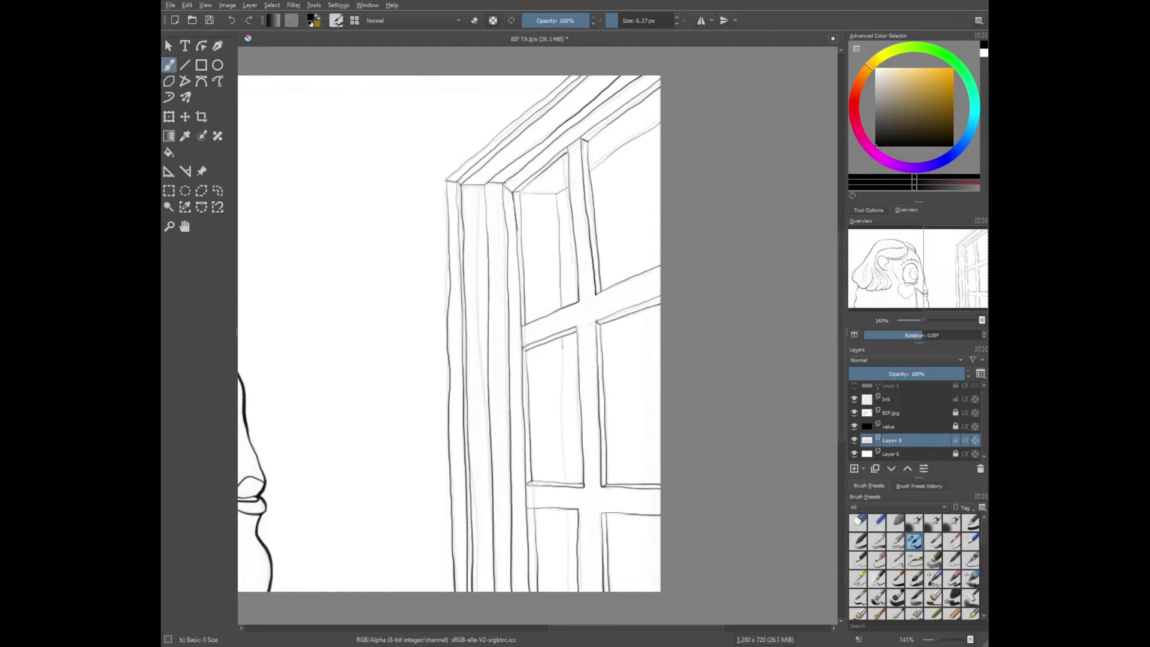
{"action": "key", "text": "minus"}
{"action": "key", "text": "minus"}
{"action": "key", "text": "minus"}
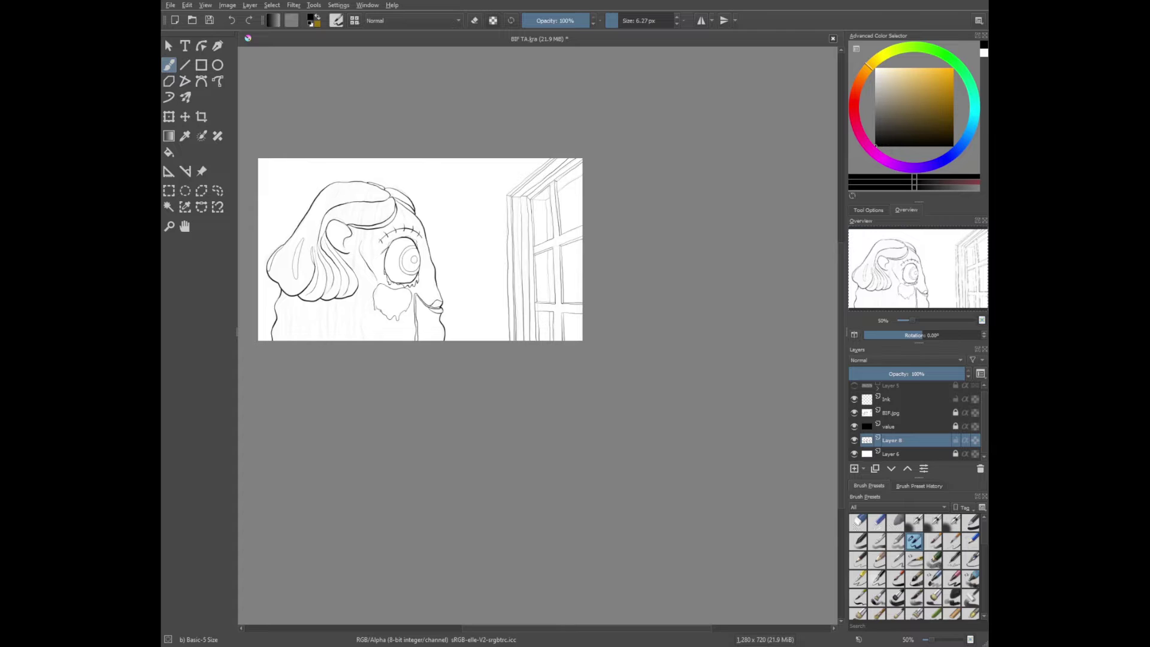
Merge the new inking into the Ink layer, add a layer above, and ink a cheek line
{"action": "key", "text": "ctrl+e"}
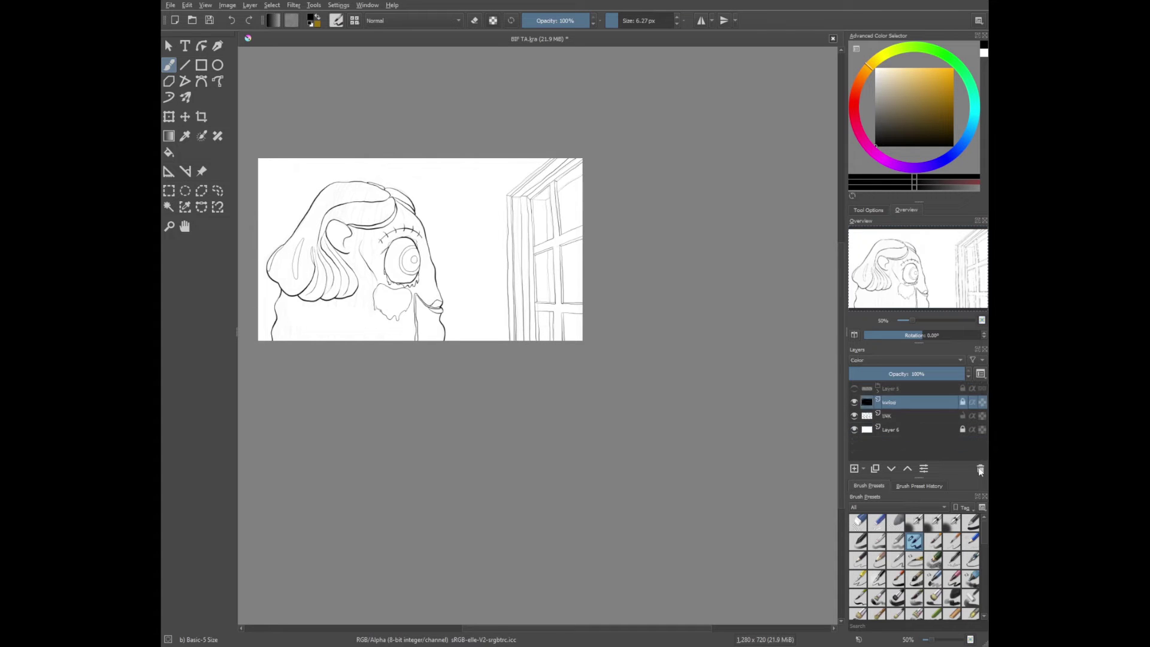
{"action": "key", "text": "Insert"}
{"action": "key", "text": "plus"}
{"action": "key", "text": "plus"}
{"action": "key", "text": "plus"}
{"action": "key", "text": "plus"}
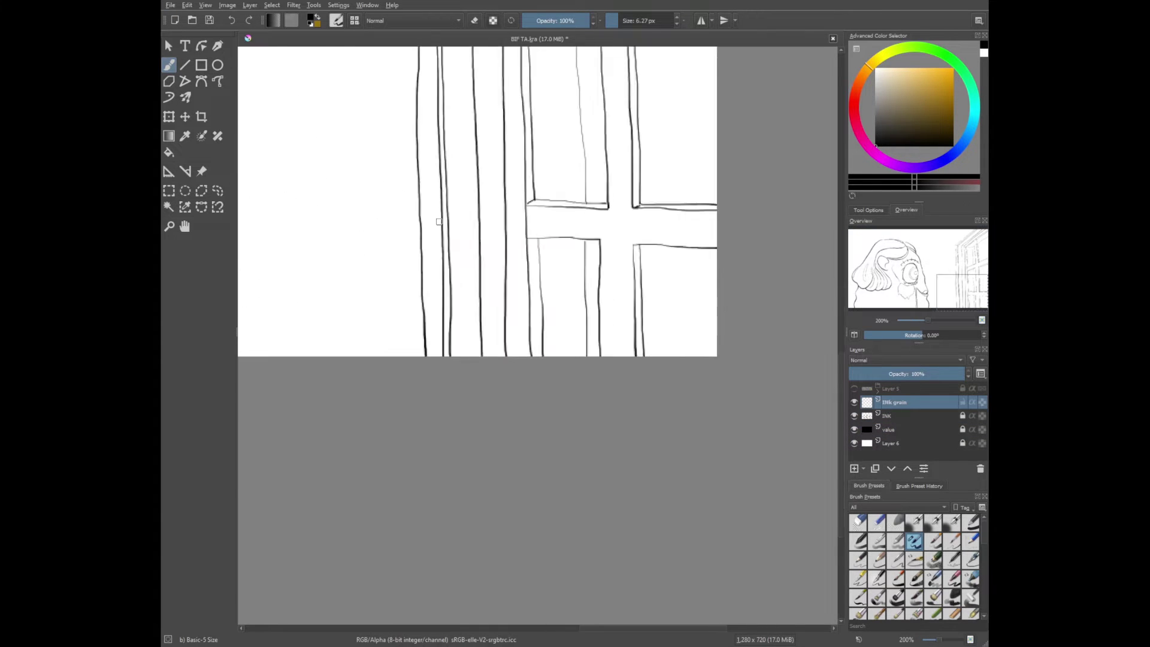
{"action": "mouse_move", "coordinate": [433, 160]}
{"action": "left_mouse_down"}
{"action": "mouse_move", "coordinate": [419, 206]}
{"action": "mouse_move", "coordinate": [413, 351]}
{"action": "left_mouse_up"}
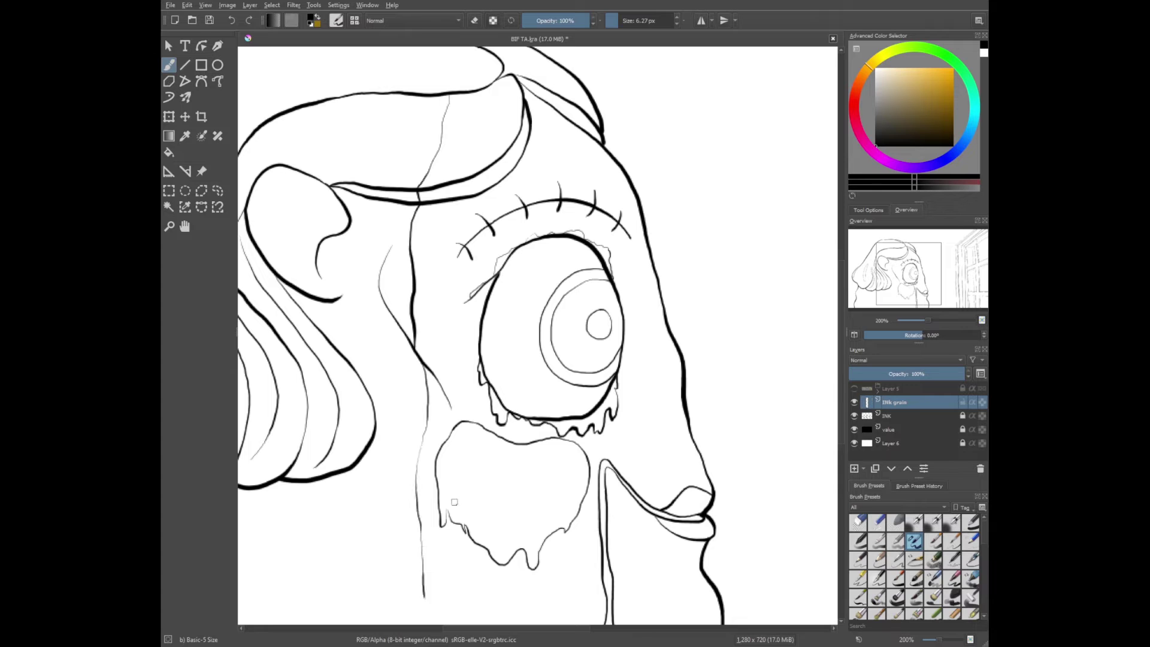
{"action": "key", "text": "minus"}
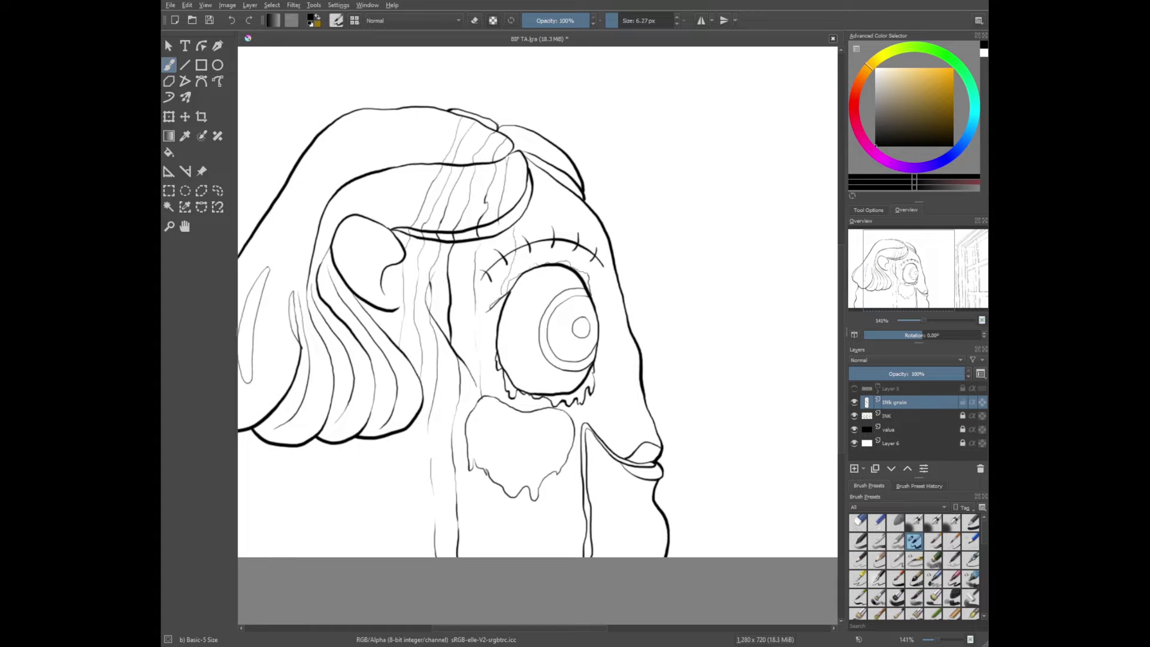
{"action": "key", "text": "minus"}
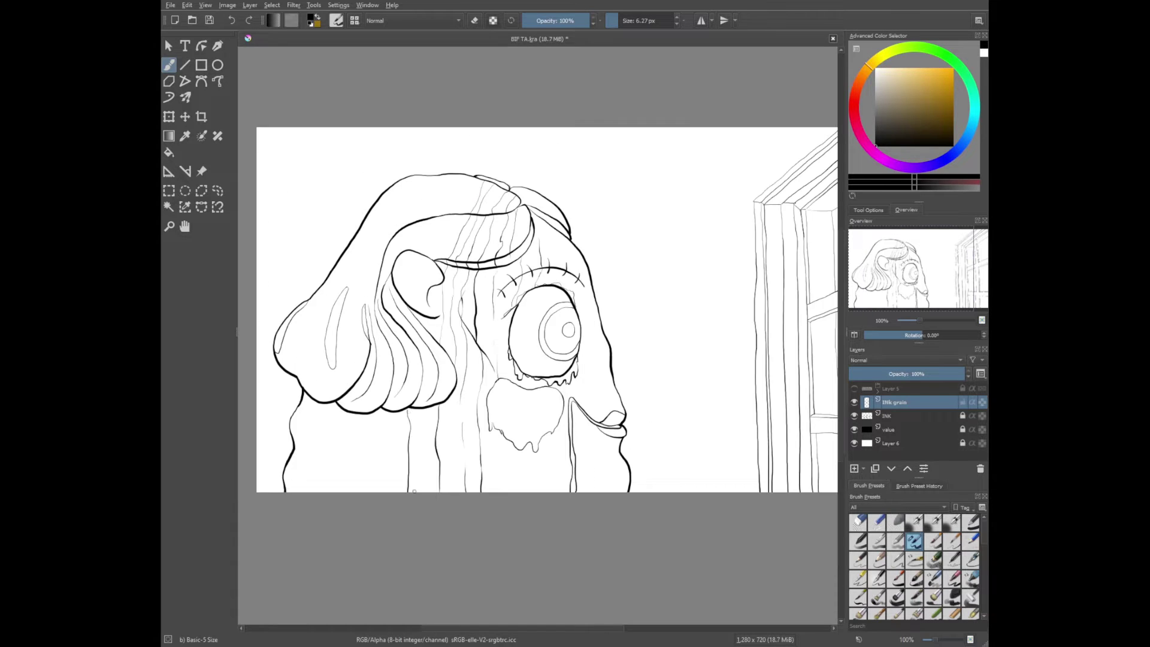
Draw vertical wood-grain lines on the body and hair, checking at full zoom
{"action": "left_click_drag", "start_coordinate": [336, 436], "coordinate": [330, 492]}
{"action": "key", "text": "plus"}
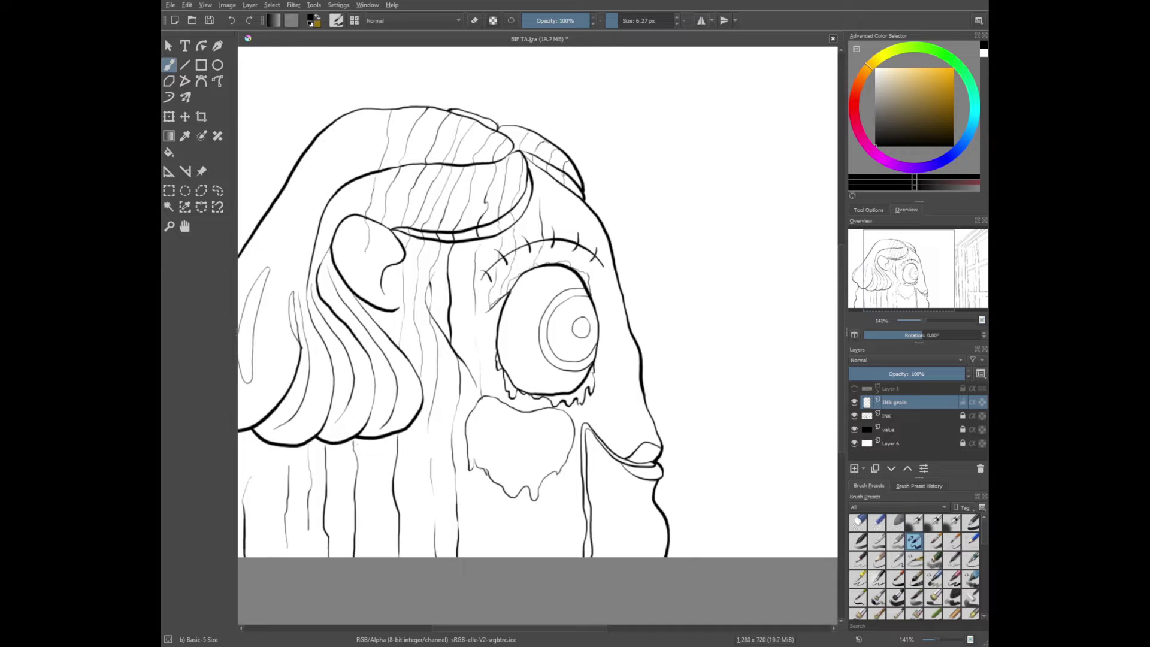
{"action": "key", "text": "minus"}
{"action": "key", "text": "plus"}
{"action": "left_click_drag", "start_coordinate": [372, 111], "coordinate": [349, 180]}
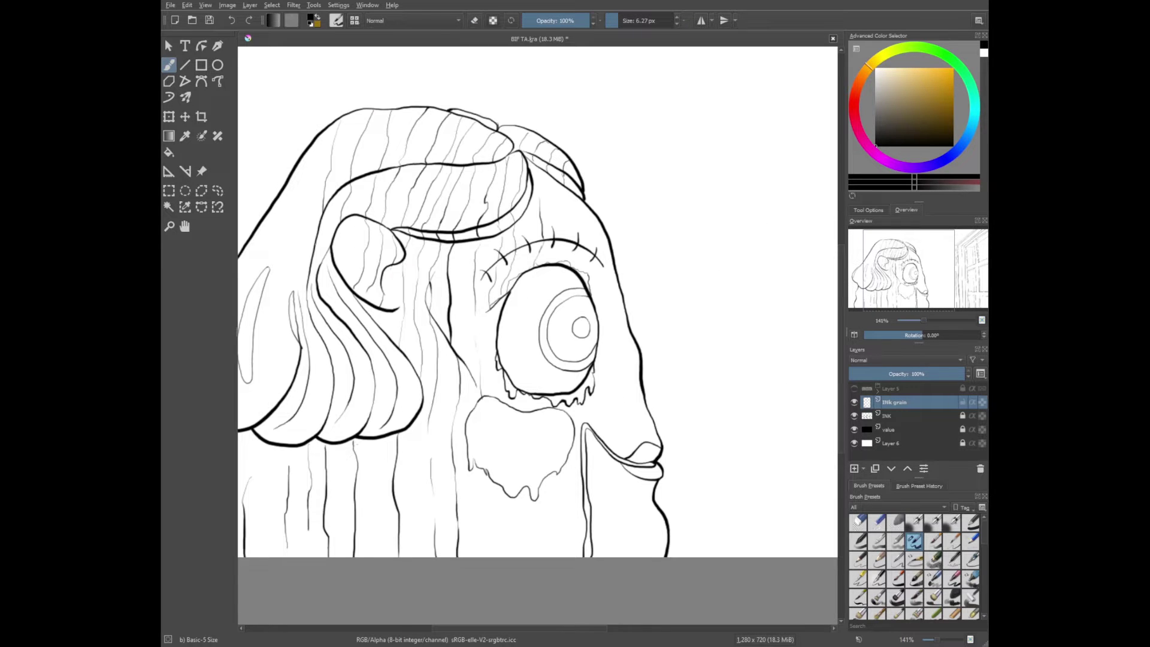
{"action": "key", "text": "minus"}
Add a new empty Layer 11 from the Layers docker
{"action": "left_click", "coordinate": [932, 440]}
{"action": "key", "text": "Insert"}
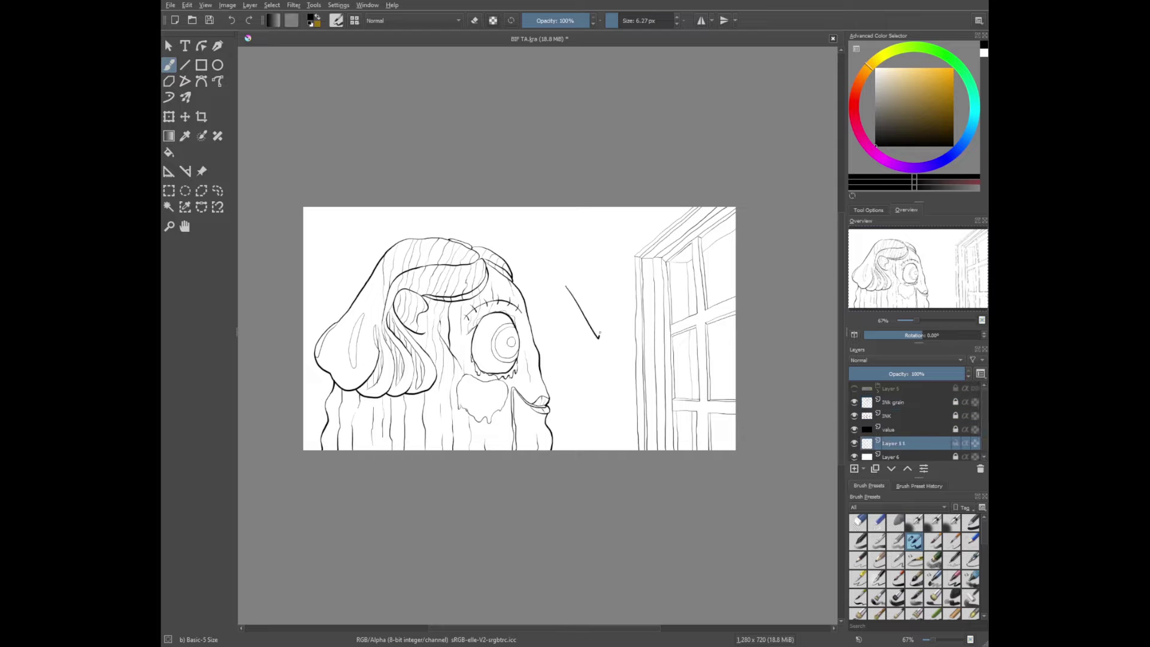
{"action": "key", "text": "minus"}
{"action": "key", "text": "m"}
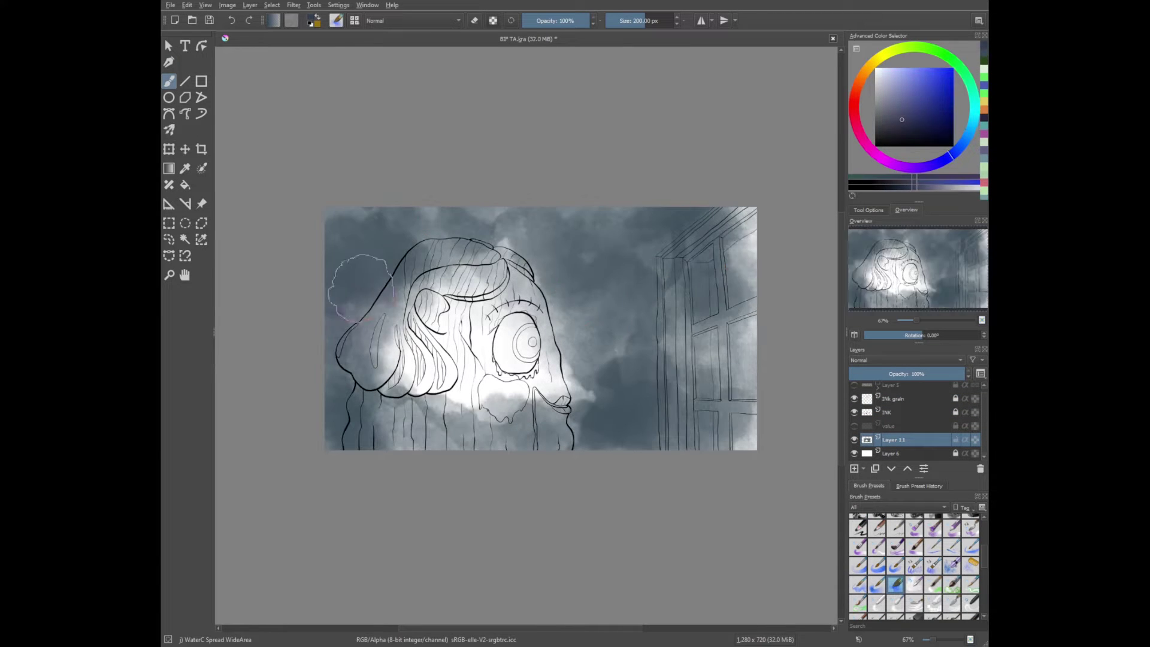
Paint dark blue-violet watercolour around the edges and teal washes across the right half
{"action": "mouse_move", "coordinate": [539, 390]}
{"action": "left_mouse_down"}
{"action": "mouse_move", "coordinate": [585, 378]}
{"action": "mouse_move", "coordinate": [590, 264]}
{"action": "mouse_move", "coordinate": [707, 299]}
{"action": "mouse_move", "coordinate": [654, 431]}
{"action": "mouse_move", "coordinate": [395, 329]}
{"action": "mouse_move", "coordinate": [707, 365]}
{"action": "mouse_move", "coordinate": [523, 224]}
{"action": "mouse_move", "coordinate": [349, 215]}
{"action": "left_mouse_up"}
{"action": "mouse_move", "coordinate": [946, 158]}
{"action": "left_mouse_down"}
{"action": "mouse_move", "coordinate": [974, 114]}
{"action": "mouse_move", "coordinate": [941, 170]}
{"action": "left_mouse_up"}
{"action": "mouse_move", "coordinate": [342, 372]}
{"action": "left_mouse_down"}
{"action": "mouse_move", "coordinate": [590, 436]}
{"action": "mouse_move", "coordinate": [336, 221]}
{"action": "mouse_move", "coordinate": [477, 221]}
{"action": "left_mouse_up"}
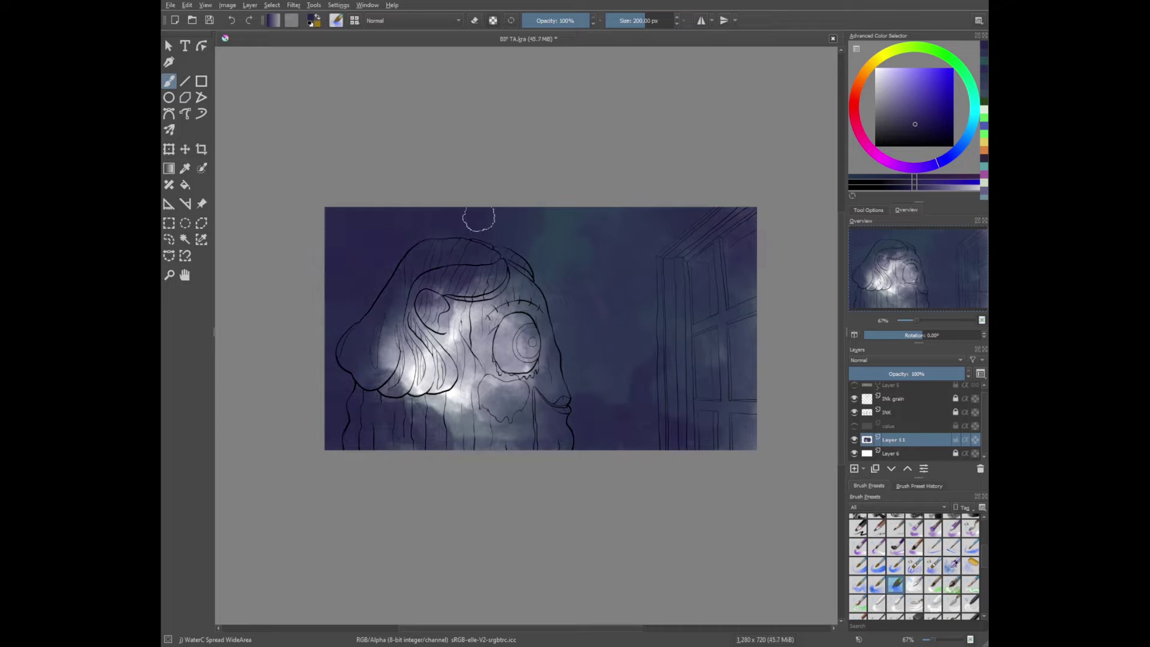
{"action": "left_click", "coordinate": [549, 221], "text": "ctrl"}
{"action": "mouse_move", "coordinate": [549, 221]}
{"action": "left_mouse_down"}
{"action": "mouse_move", "coordinate": [534, 264]}
{"action": "mouse_move", "coordinate": [745, 218]}
{"action": "mouse_move", "coordinate": [731, 395]}
{"action": "left_mouse_up"}
{"action": "left_click", "coordinate": [742, 217], "text": "ctrl"}
{"action": "left_click", "coordinate": [359, 264], "text": "ctrl"}
{"action": "mouse_move", "coordinate": [360, 264]}
{"action": "left_mouse_down"}
{"action": "mouse_move", "coordinate": [329, 236]}
{"action": "mouse_move", "coordinate": [395, 413]}
{"action": "mouse_move", "coordinate": [482, 247]}
{"action": "left_mouse_up"}
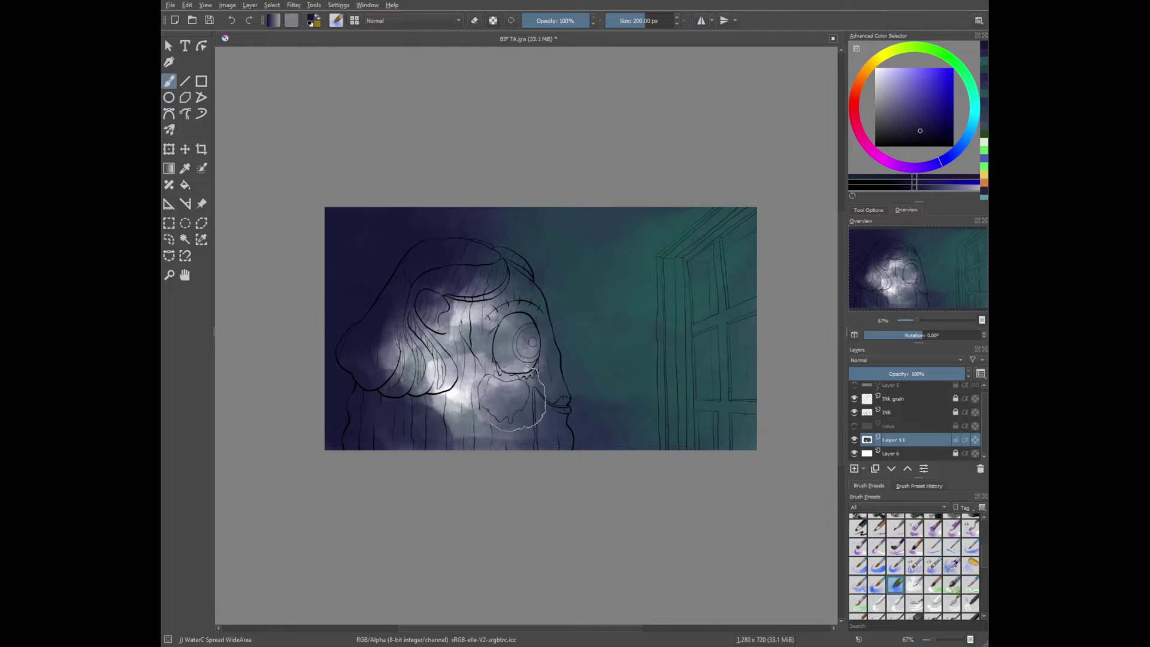
Tone down the white-lit face, hair and head with varied blue watercolour shades
{"action": "left_click", "coordinate": [516, 396], "text": "ctrl"}
{"action": "mouse_move", "coordinate": [515, 396]}
{"action": "left_mouse_down"}
{"action": "mouse_move", "coordinate": [431, 323]}
{"action": "mouse_move", "coordinate": [479, 395]}
{"action": "mouse_move", "coordinate": [396, 360]}
{"action": "left_mouse_up"}
{"action": "left_click", "coordinate": [444, 371], "text": "ctrl"}
{"action": "left_click", "coordinate": [438, 312], "text": "ctrl"}
{"action": "left_click_drag", "start_coordinate": [438, 311], "coordinate": [419, 372]}
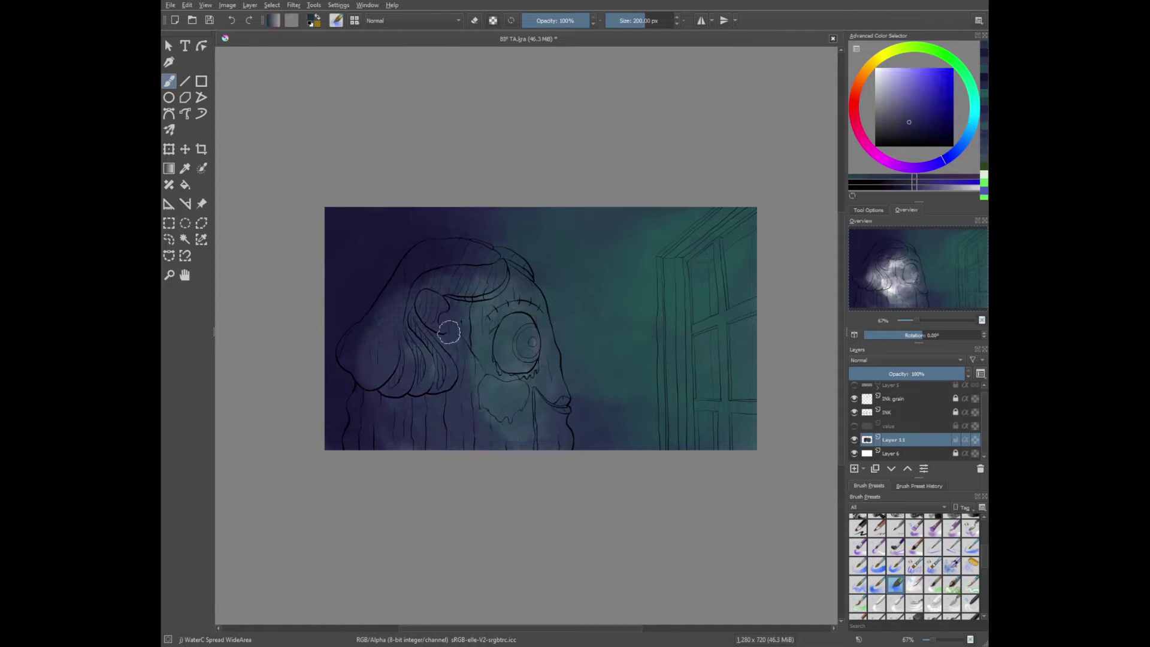
{"action": "left_click", "coordinate": [449, 294], "text": "ctrl"}
{"action": "left_click", "coordinate": [411, 257], "text": "ctrl"}
{"action": "mouse_move", "coordinate": [411, 257]}
{"action": "left_mouse_down"}
{"action": "mouse_move", "coordinate": [411, 365]}
{"action": "mouse_move", "coordinate": [482, 410]}
{"action": "left_mouse_up"}
{"action": "left_click", "coordinate": [411, 365], "text": "ctrl"}
Try Nice texture, bristle and chalk brushes on the door, undo them, then paint a greyish-red tone on the face
{"action": "left_click", "coordinate": [483, 410], "text": "ctrl"}
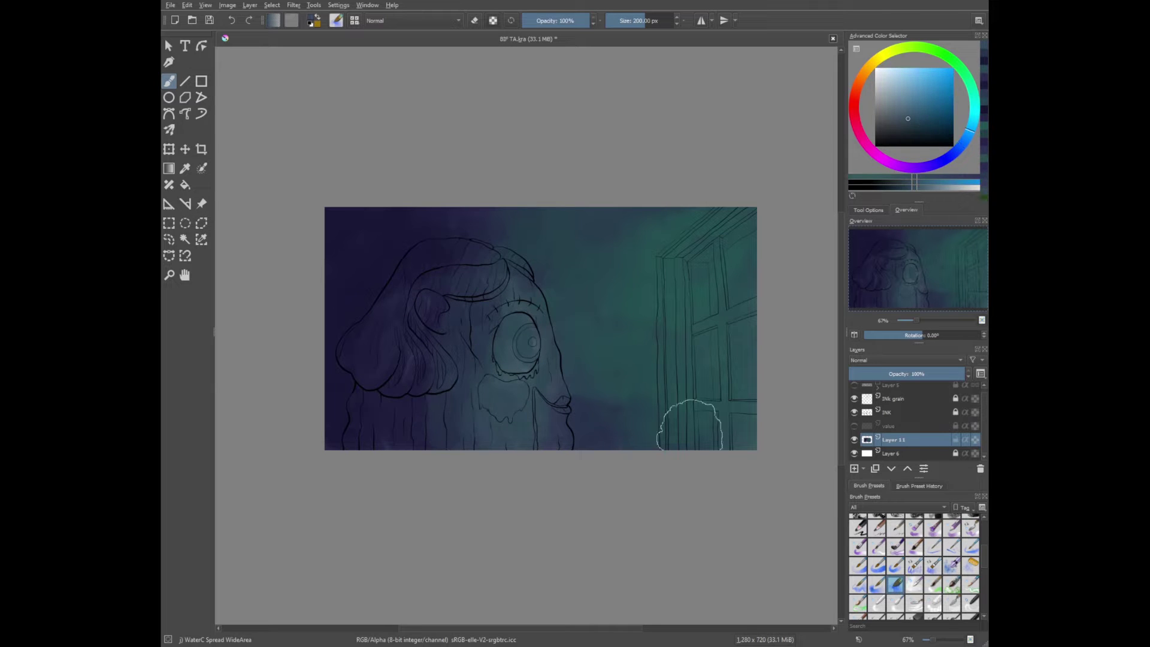
{"action": "key", "text": "slash"}
{"action": "left_click", "coordinate": [738, 430], "text": "ctrl"}
{"action": "mouse_move", "coordinate": [738, 430]}
{"action": "left_mouse_down"}
{"action": "mouse_move", "coordinate": [689, 359]}
{"action": "mouse_move", "coordinate": [707, 383]}
{"action": "mouse_move", "coordinate": [691, 432]}
{"action": "mouse_move", "coordinate": [707, 383]}
{"action": "mouse_move", "coordinate": [719, 411]}
{"action": "mouse_move", "coordinate": [689, 359]}
{"action": "mouse_move", "coordinate": [754, 419]}
{"action": "left_mouse_up"}
{"action": "key", "text": "ctrl+z"}
{"action": "key", "text": "ctrl+z"}
{"action": "key", "text": "slash"}
{"action": "key", "text": "ctrl+z"}
{"action": "key", "text": "ctrl+z"}
{"action": "key", "text": "slash"}
{"action": "key", "text": "ctrl+z"}
{"action": "key", "text": "ctrl+z"}
{"action": "key", "text": "slash"}
{"action": "key", "text": "ctrl+z"}
{"action": "key", "text": "slash"}
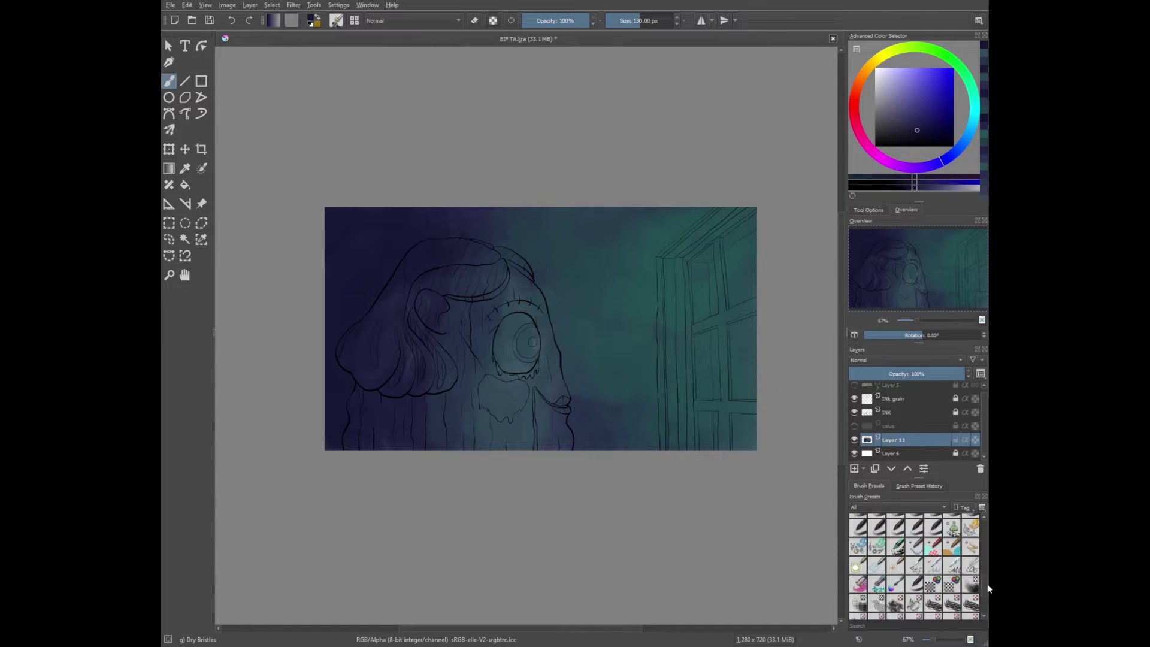
{"action": "mouse_move", "coordinate": [689, 348]}
{"action": "left_mouse_down"}
{"action": "mouse_move", "coordinate": [705, 390]}
{"action": "mouse_move", "coordinate": [742, 407]}
{"action": "left_mouse_up"}
{"action": "key", "text": "ctrl+z"}
{"action": "key", "text": "ctrl+z"}
{"action": "left_click", "coordinate": [533, 371], "text": "ctrl"}
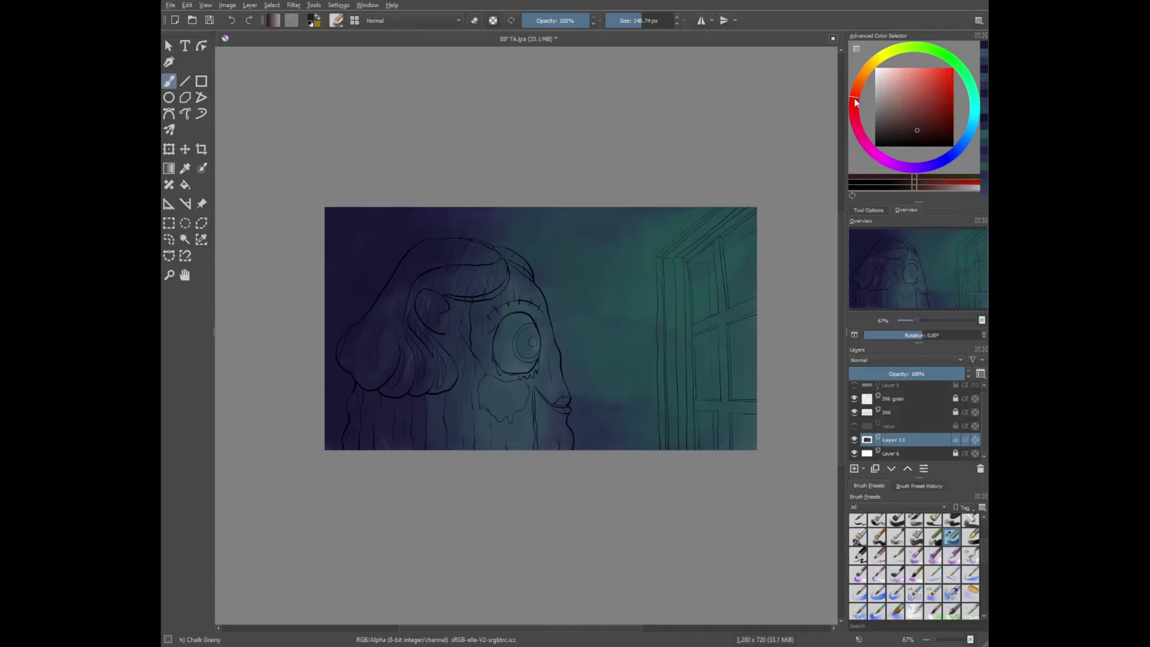
{"action": "mouse_move", "coordinate": [515, 420]}
{"action": "left_mouse_down"}
{"action": "mouse_move", "coordinate": [526, 450]}
{"action": "mouse_move", "coordinate": [405, 405]}
{"action": "left_mouse_up"}
Zoom in to 100% on the face and lighten the lower face and cheek with a redder, lighter pink
{"action": "key", "text": "1"}
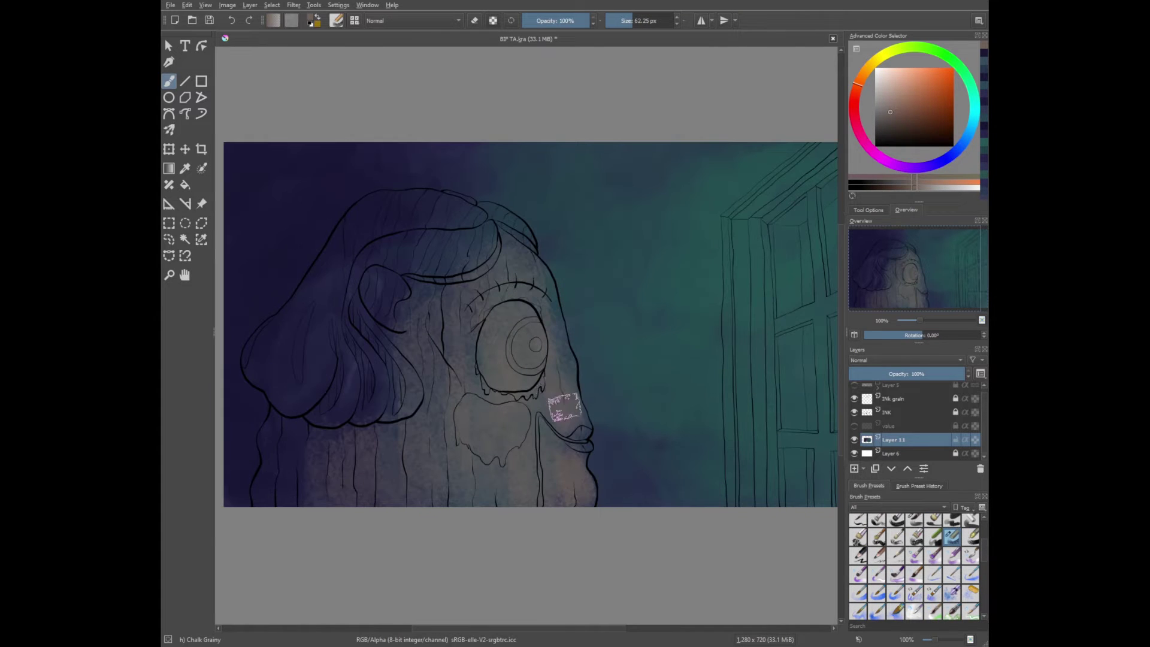
{"action": "key", "text": "bracketleft"}
{"action": "key", "text": "bracketleft"}
{"action": "key", "text": "bracketleft"}
{"action": "left_click", "coordinate": [887, 101]}
{"action": "mouse_move", "coordinate": [564, 401]}
{"action": "left_mouse_down"}
{"action": "mouse_move", "coordinate": [505, 380]}
{"action": "mouse_move", "coordinate": [527, 385]}
{"action": "left_mouse_up"}
{"action": "key", "text": "bracketleft"}
{"action": "key", "text": "bracketleft"}
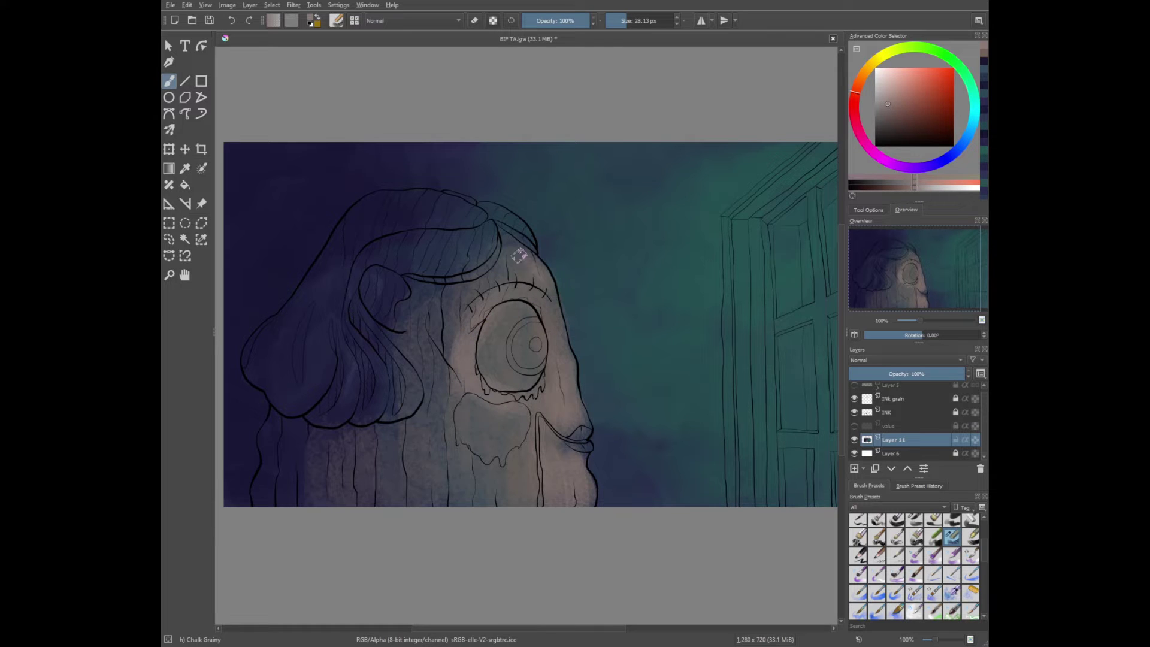
On a new layer, paint light pink over the cheek, forehead, chin and jaw
{"action": "left_click", "coordinate": [853, 469]}
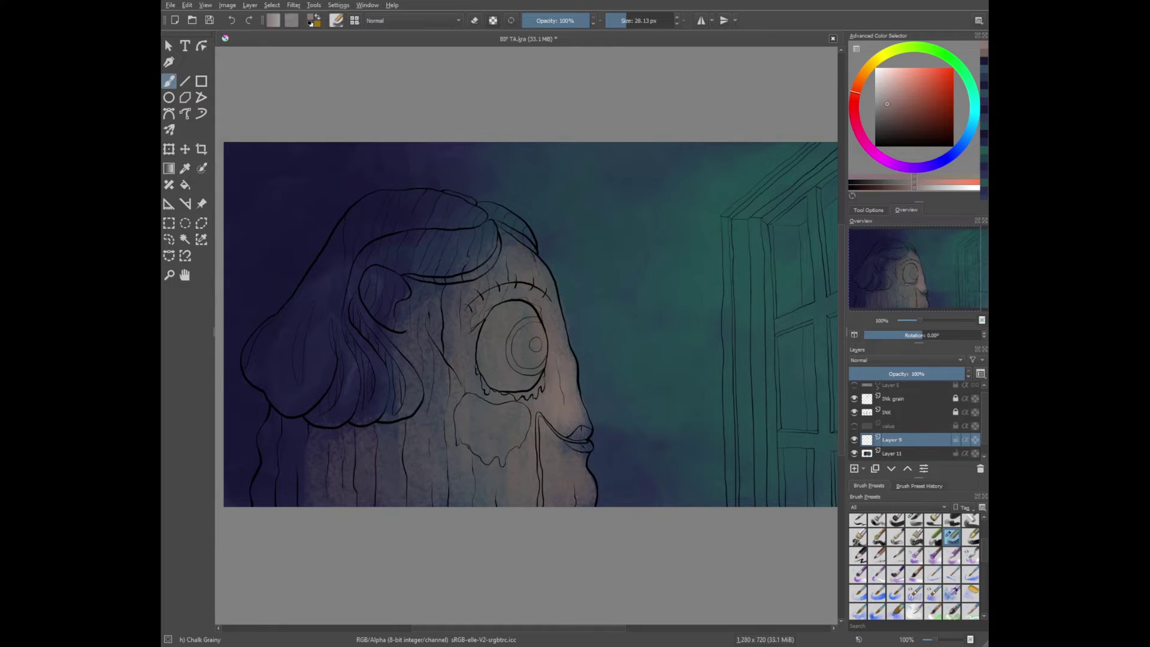
{"action": "left_click_drag", "start_coordinate": [474, 318], "coordinate": [466, 390]}
{"action": "key", "text": "bracketleft"}
{"action": "left_click_drag", "start_coordinate": [541, 275], "coordinate": [550, 295]}
{"action": "key", "text": "bracketleft"}
{"action": "key", "text": "bracketleft"}
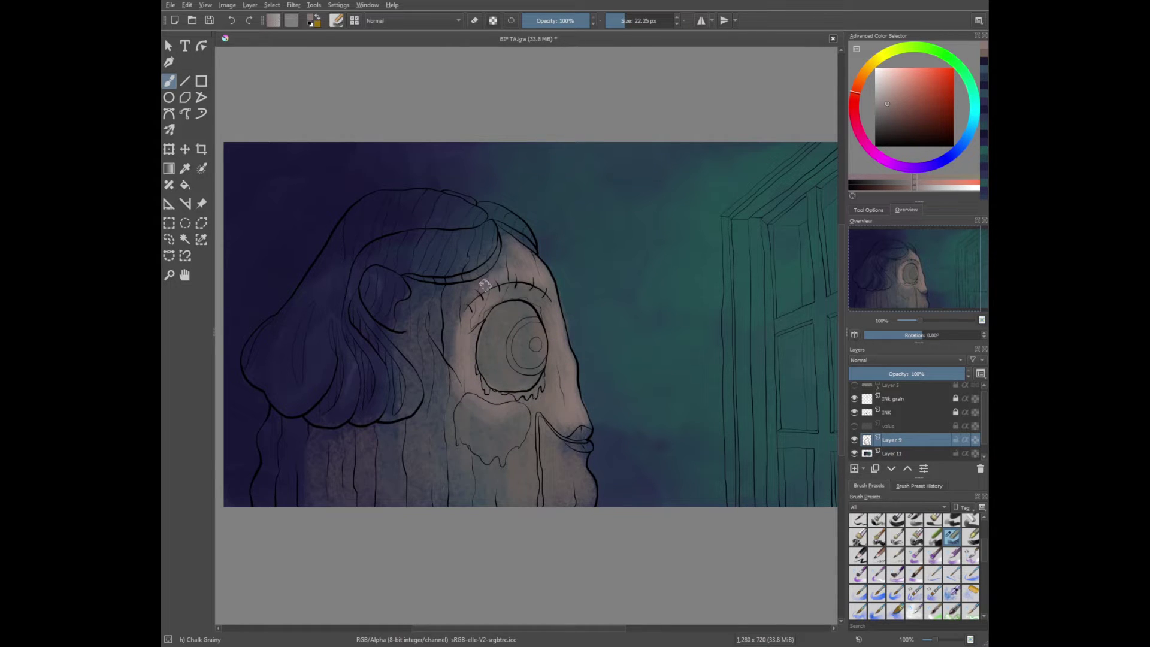
{"action": "mouse_move", "coordinate": [589, 479]}
{"action": "left_mouse_down"}
{"action": "mouse_move", "coordinate": [558, 439]}
{"action": "mouse_move", "coordinate": [564, 458]}
{"action": "left_mouse_up"}
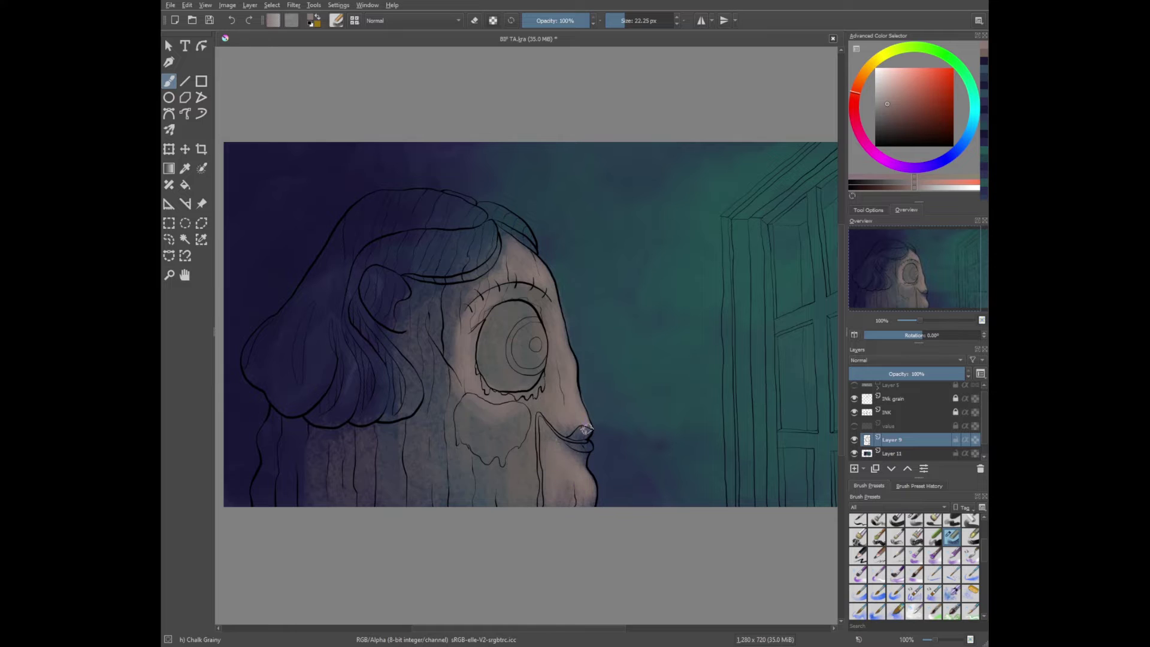
With a lighter pink, paint the nose bridge, cheek, jaw and left cheek below the hair
{"action": "left_click", "coordinate": [559, 427], "text": "ctrl"}
{"action": "key", "text": "bracketleft"}
{"action": "key", "text": "bracketleft"}
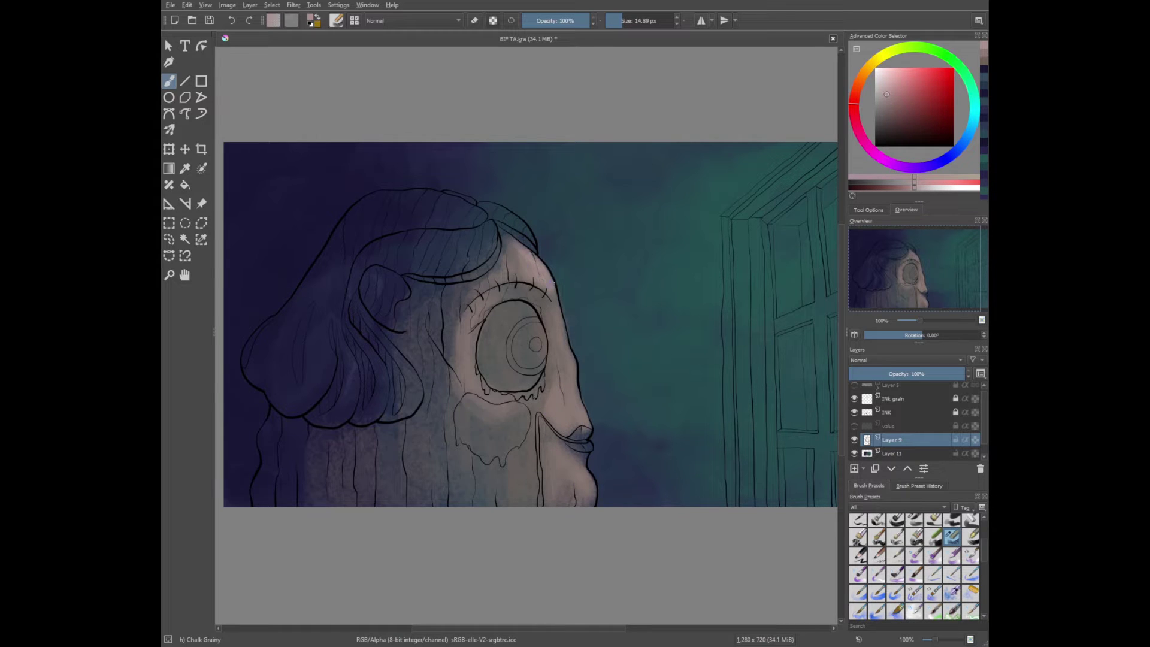
{"action": "key", "text": "bracketright"}
{"action": "mouse_move", "coordinate": [574, 423]}
{"action": "left_mouse_down"}
{"action": "mouse_move", "coordinate": [554, 384]}
{"action": "mouse_move", "coordinate": [580, 399]}
{"action": "left_mouse_up"}
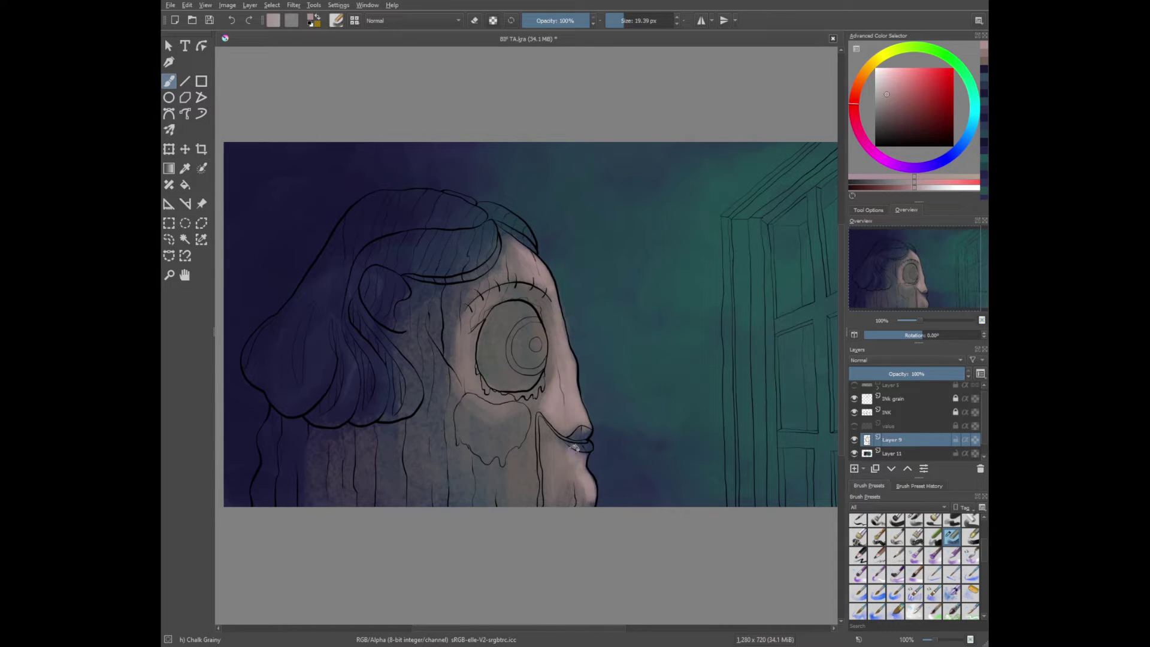
{"action": "mouse_move", "coordinate": [575, 447]}
{"action": "left_mouse_down"}
{"action": "mouse_move", "coordinate": [554, 464]}
{"action": "mouse_move", "coordinate": [518, 458]}
{"action": "mouse_move", "coordinate": [508, 424]}
{"action": "left_mouse_up"}
{"action": "key", "text": "bracketright"}
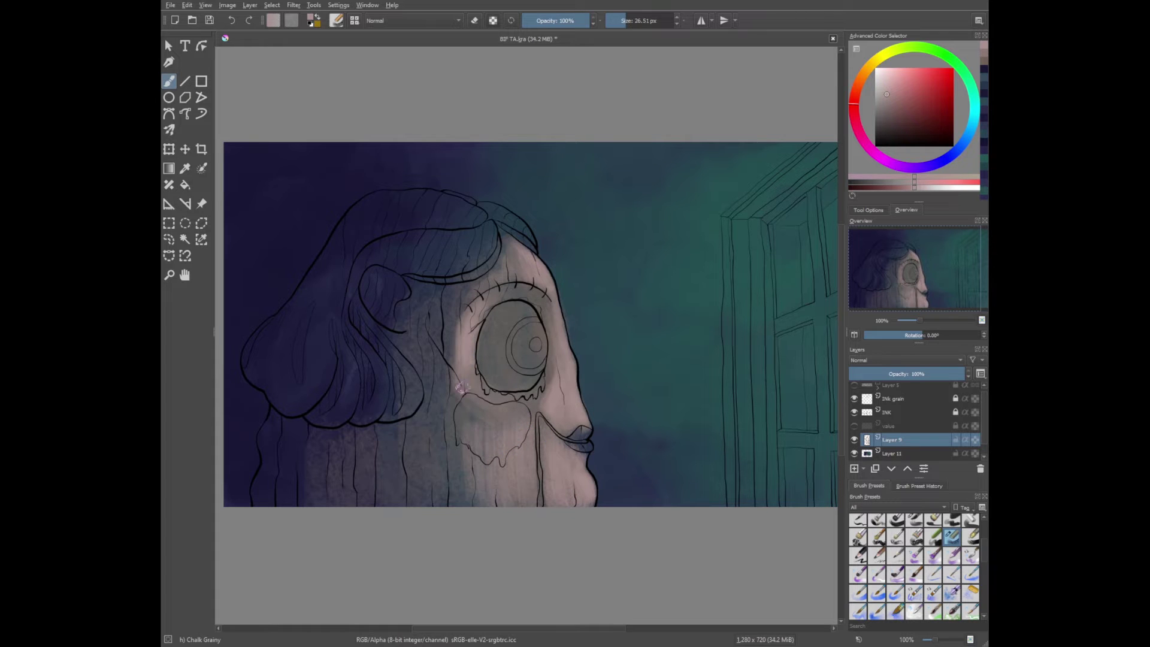
{"action": "key", "text": "bracketright"}
{"action": "key", "text": "bracketright"}
{"action": "key", "text": "bracketright"}
{"action": "left_click_drag", "start_coordinate": [443, 288], "coordinate": [455, 383]}
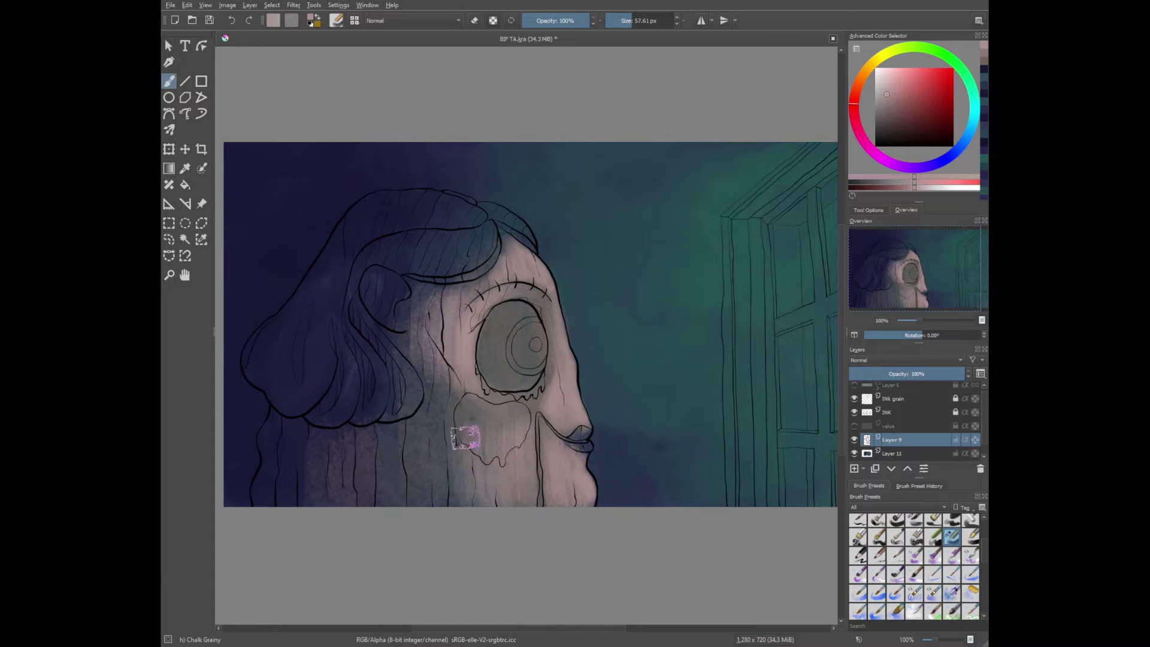
Add lighter pink touches at the brow, chin, jaw and beside the eye
{"action": "left_click", "coordinate": [556, 471], "text": "ctrl"}
{"action": "key", "text": "bracketleft"}
{"action": "key", "text": "bracketleft"}
{"action": "key", "text": "bracketleft"}
{"action": "key", "text": "bracketleft"}
{"action": "key", "text": "bracketleft"}
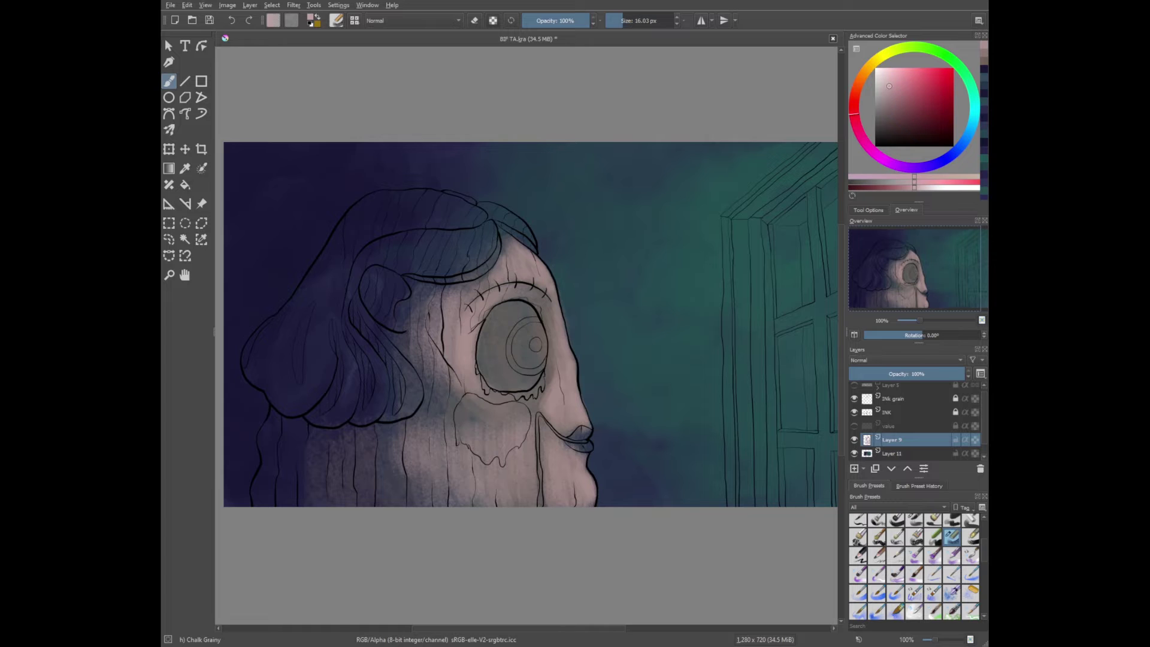
{"action": "left_click_drag", "start_coordinate": [552, 307], "coordinate": [546, 280]}
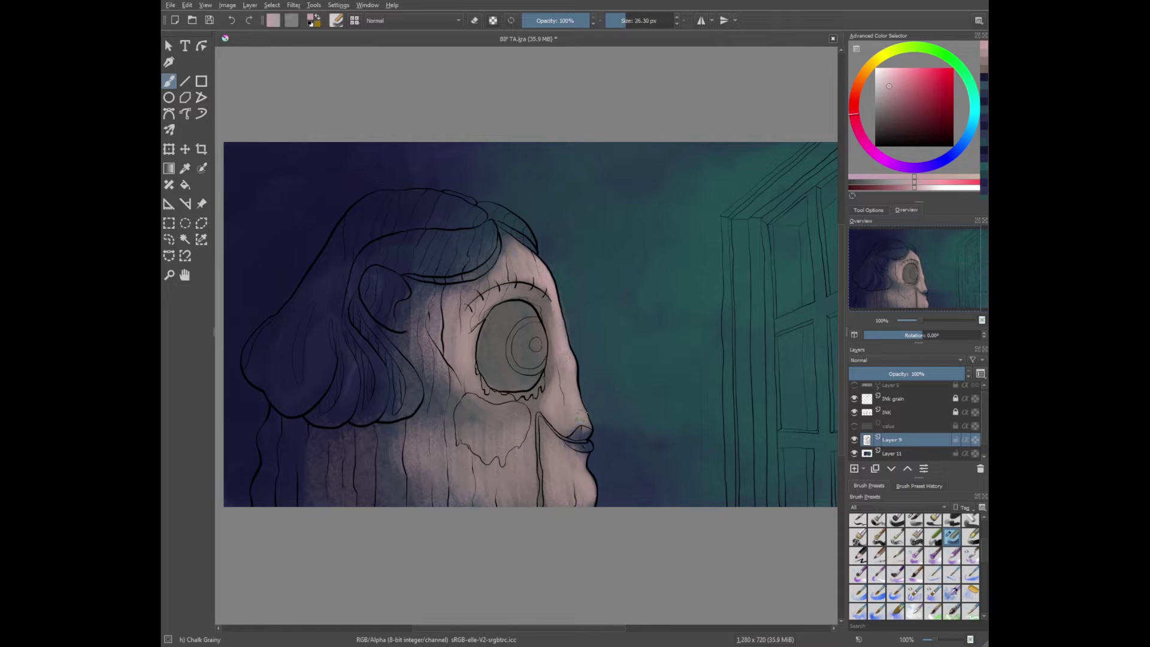
{"action": "key", "text": "bracketright"}
{"action": "key", "text": "bracketright"}
{"action": "key", "text": "bracketright"}
{"action": "key", "text": "bracketright"}
{"action": "mouse_move", "coordinate": [584, 480]}
{"action": "left_mouse_down"}
{"action": "mouse_move", "coordinate": [557, 450]}
{"action": "mouse_move", "coordinate": [566, 497]}
{"action": "left_mouse_up"}
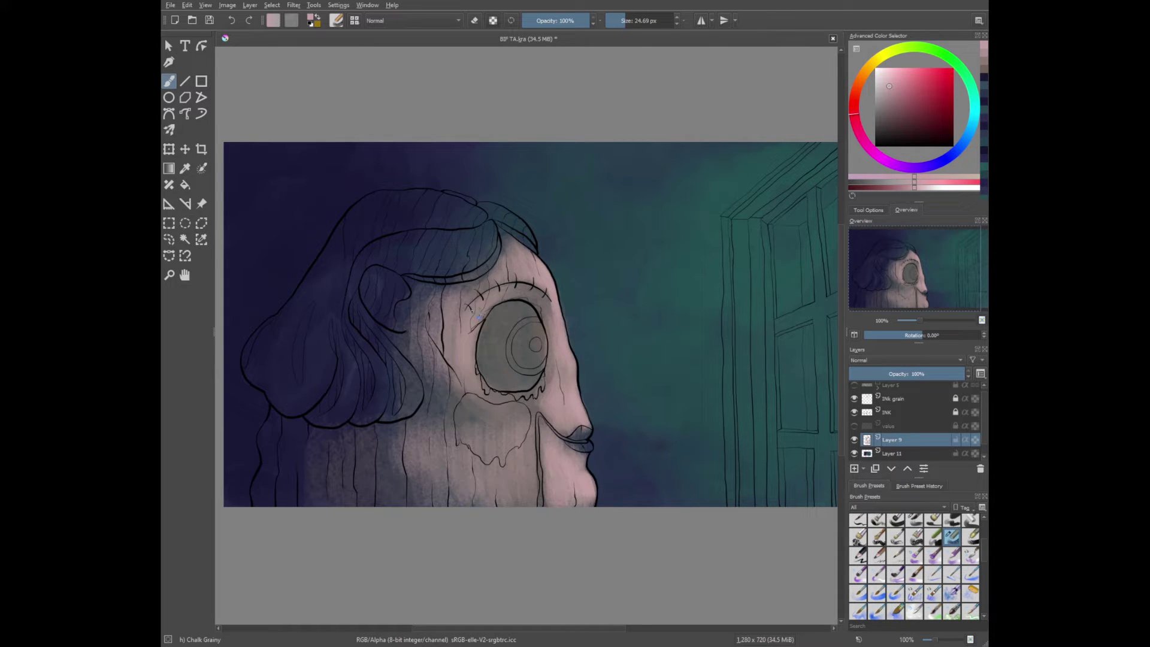
{"action": "mouse_move", "coordinate": [485, 299]}
{"action": "left_mouse_down"}
{"action": "mouse_move", "coordinate": [477, 364]}
{"action": "mouse_move", "coordinate": [482, 320]}
{"action": "mouse_move", "coordinate": [471, 329]}
{"action": "left_mouse_up"}
{"action": "key", "text": "bracketleft"}
{"action": "key", "text": "bracketleft"}
{"action": "key", "text": "bracketleft"}
Brighten the nose, chin edge, cheek and mouth area with a warmer salmon pink
{"action": "left_click", "coordinate": [533, 261], "text": "ctrl"}
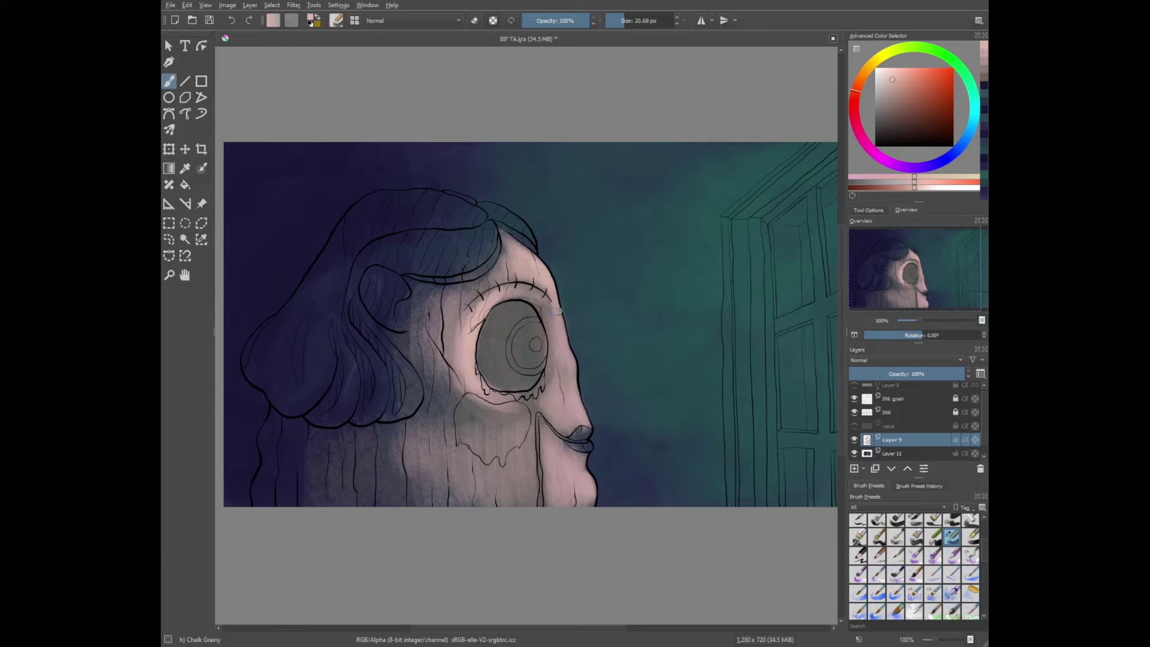
{"action": "key", "text": "bracketright"}
{"action": "key", "text": "bracketright"}
{"action": "key", "text": "bracketright"}
{"action": "key", "text": "bracketright"}
{"action": "key", "text": "bracketright"}
{"action": "left_click_drag", "start_coordinate": [557, 384], "coordinate": [552, 461]}
{"action": "left_click_drag", "start_coordinate": [533, 420], "coordinate": [479, 498]}
{"action": "left_click_drag", "start_coordinate": [491, 425], "coordinate": [420, 461]}
{"action": "left_click_drag", "start_coordinate": [527, 479], "coordinate": [515, 420]}
Paint pale beige highlights along the nose edge
{"action": "key", "text": "bracketright"}
{"action": "key", "text": "bracketright"}
{"action": "key", "text": "bracketright"}
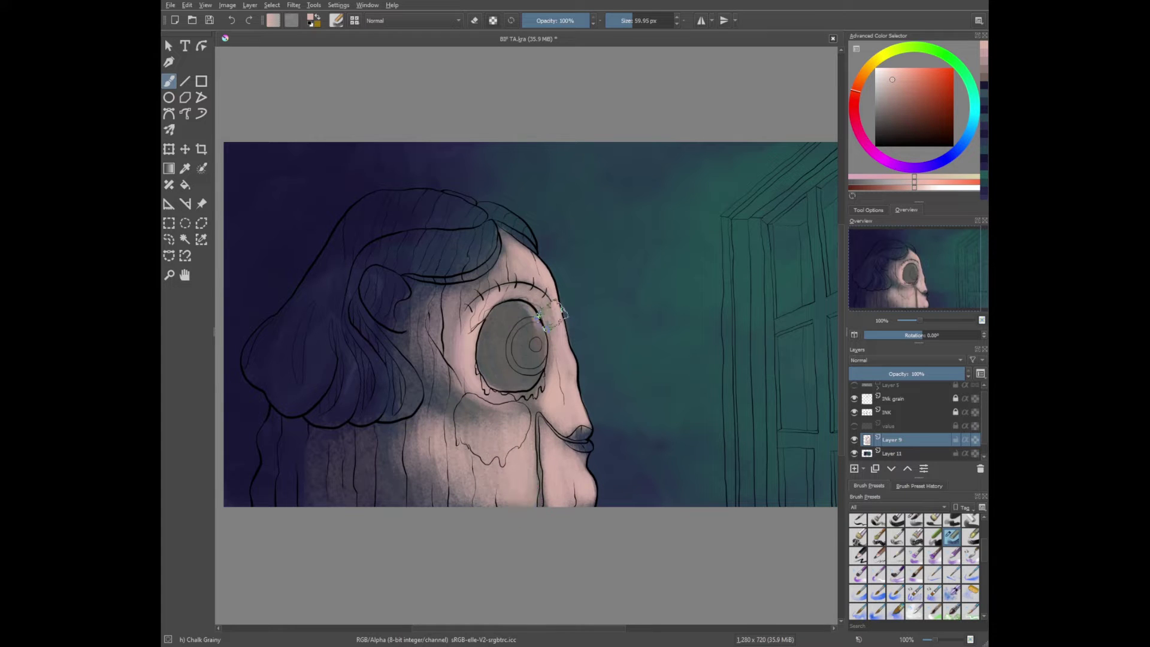
{"action": "left_click", "coordinate": [533, 276], "text": "ctrl"}
{"action": "key", "text": "bracketleft"}
{"action": "key", "text": "bracketleft"}
{"action": "key", "text": "bracketleft"}
{"action": "key", "text": "bracketleft"}
{"action": "left_click_drag", "start_coordinate": [556, 323], "coordinate": [569, 474]}
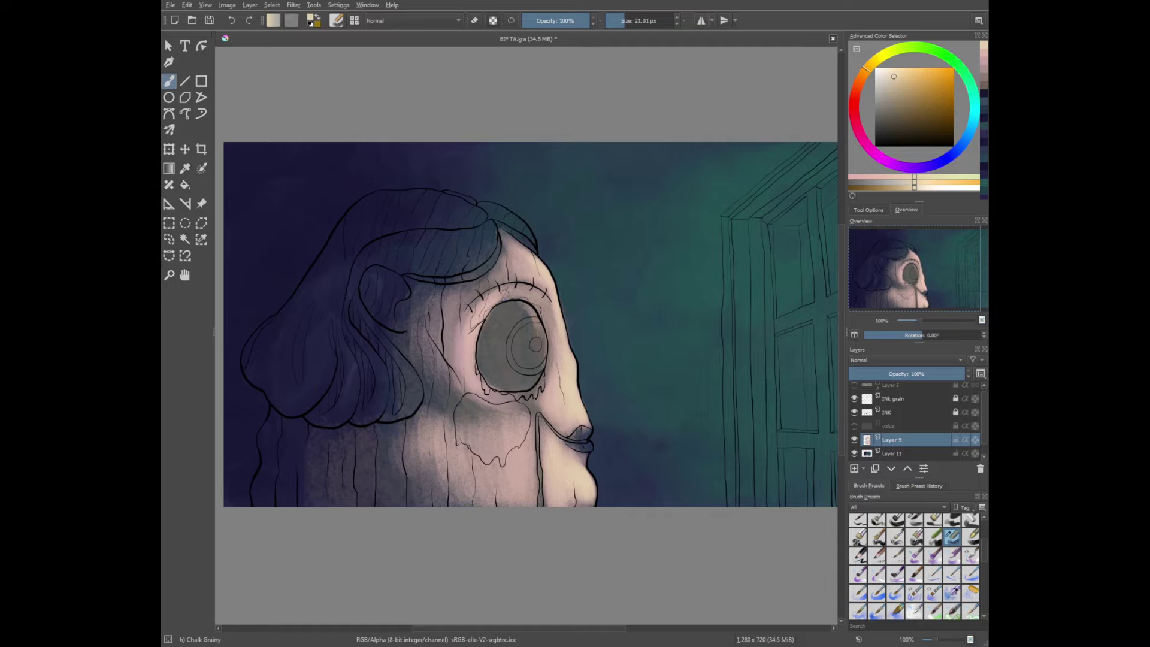
Lighten the area left of the eye and down the cheek
{"action": "mouse_move", "coordinate": [479, 317]}
{"action": "left_mouse_down"}
{"action": "mouse_move", "coordinate": [485, 383]}
{"action": "mouse_move", "coordinate": [504, 270]}
{"action": "mouse_move", "coordinate": [460, 470]}
{"action": "left_mouse_up"}
{"action": "key", "text": "bracketright"}
{"action": "key", "text": "bracketright"}
{"action": "key", "text": "bracketright"}
{"action": "key", "text": "bracketleft"}
{"action": "key", "text": "bracketleft"}
{"action": "key", "text": "bracketleft"}
{"action": "key", "text": "bracketleft"}
{"action": "key", "text": "bracketleft"}
Zoom in and paint pale purple-pink shading over the cheek left of the eye
{"action": "key", "text": "bracketright"}
{"action": "key", "text": "bracketright"}
{"action": "key", "text": "bracketright"}
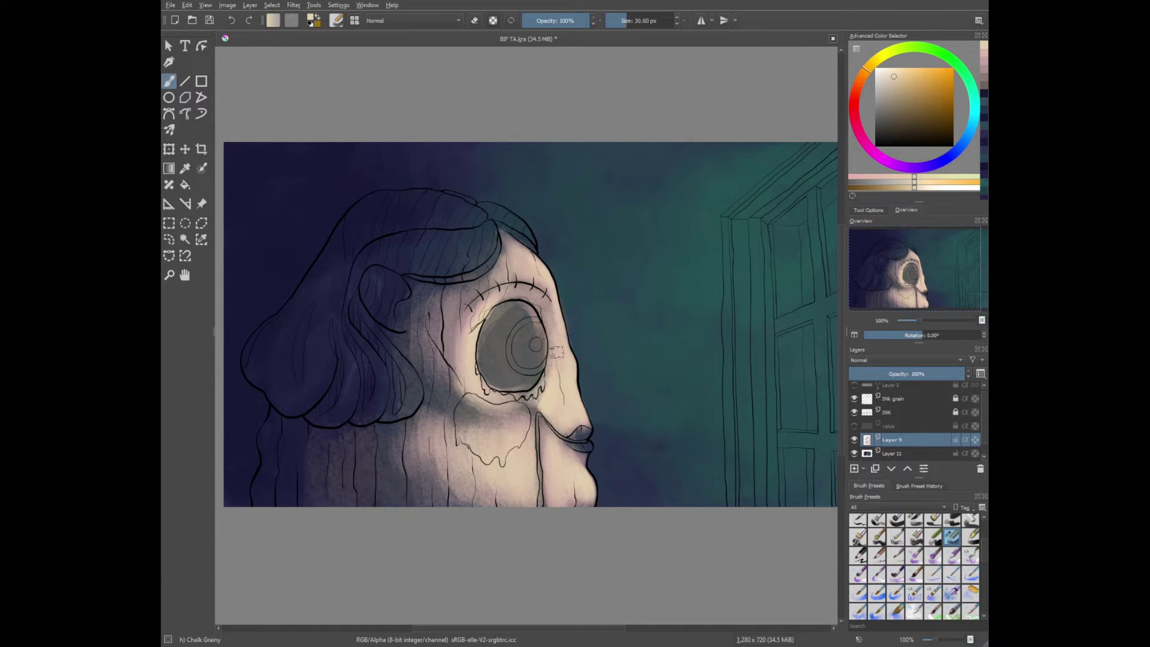
{"action": "left_click", "coordinate": [522, 413], "text": "ctrl"}
{"action": "left_click", "coordinate": [485, 497], "text": "ctrl"}
{"action": "key", "text": "minus"}
{"action": "key", "text": "minus"}
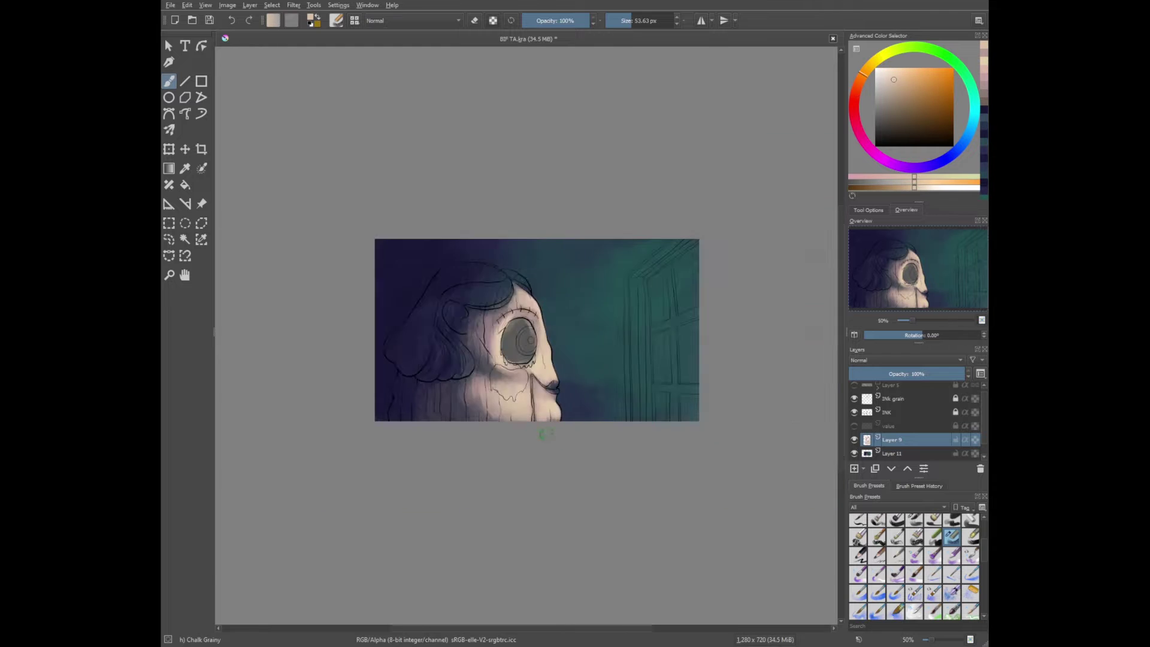
{"action": "key", "text": "plus"}
{"action": "key", "text": "plus"}
{"action": "key", "text": "plus"}
{"action": "mouse_move", "coordinate": [417, 389]}
{"action": "left_mouse_down"}
{"action": "mouse_move", "coordinate": [389, 311]}
{"action": "mouse_move", "coordinate": [407, 383]}
{"action": "left_mouse_up"}
{"action": "key", "text": "bracketleft"}
{"action": "key", "text": "bracketleft"}
{"action": "key", "text": "bracketleft"}
{"action": "key", "text": "bracketleft"}
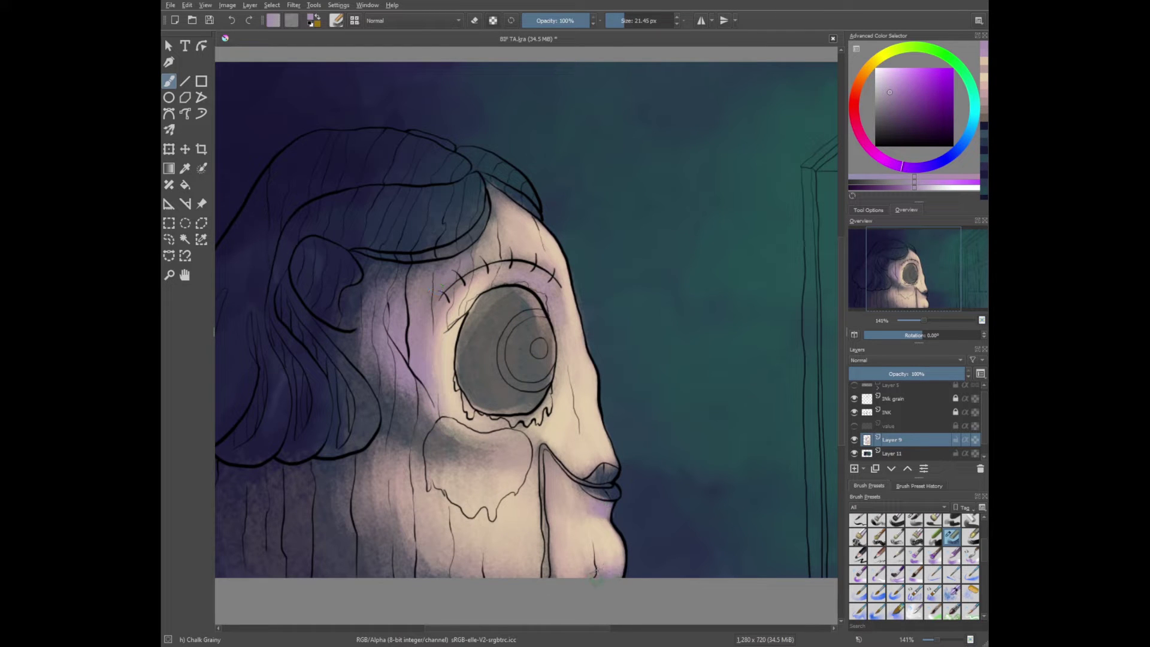
{"action": "key", "text": "bracketright"}
{"action": "key", "text": "minus"}
Paint darker purple shading on the cheek beside the eye and settle on a dark purple
{"action": "left_click", "coordinate": [437, 388], "text": "ctrl"}
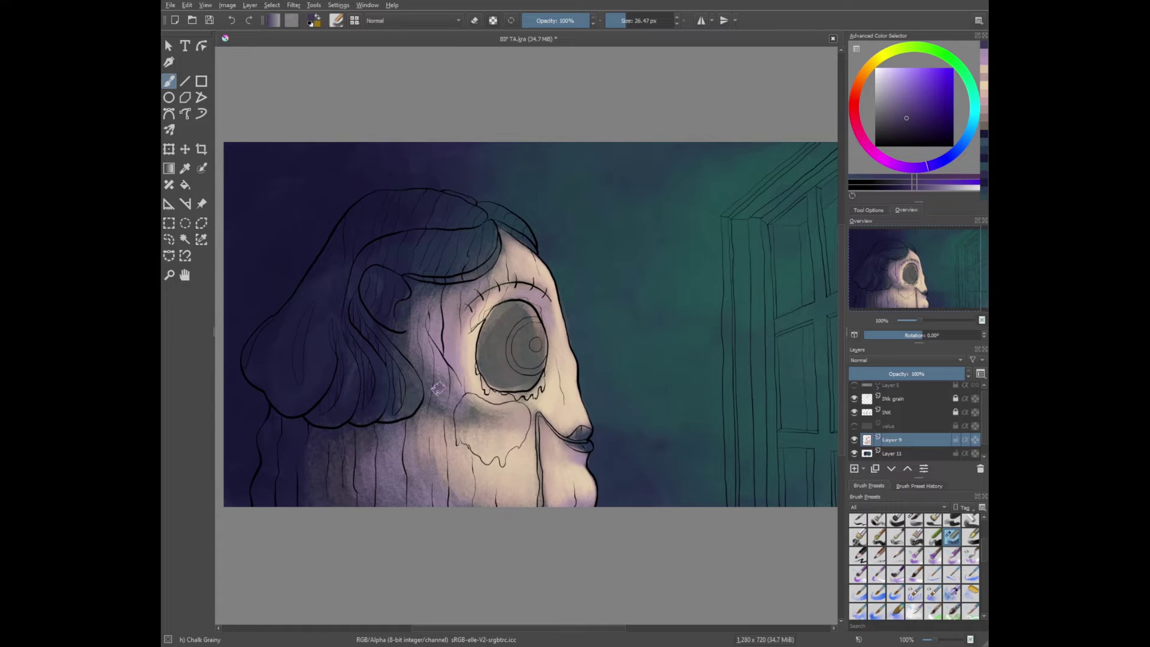
{"action": "left_click_drag", "start_coordinate": [438, 389], "coordinate": [455, 407]}
{"action": "left_click_drag", "start_coordinate": [407, 348], "coordinate": [489, 413]}
{"action": "left_click", "coordinate": [489, 415], "text": "ctrl"}
{"action": "key", "text": "bracketright"}
{"action": "key", "text": "bracketright"}
{"action": "key", "text": "bracketright"}
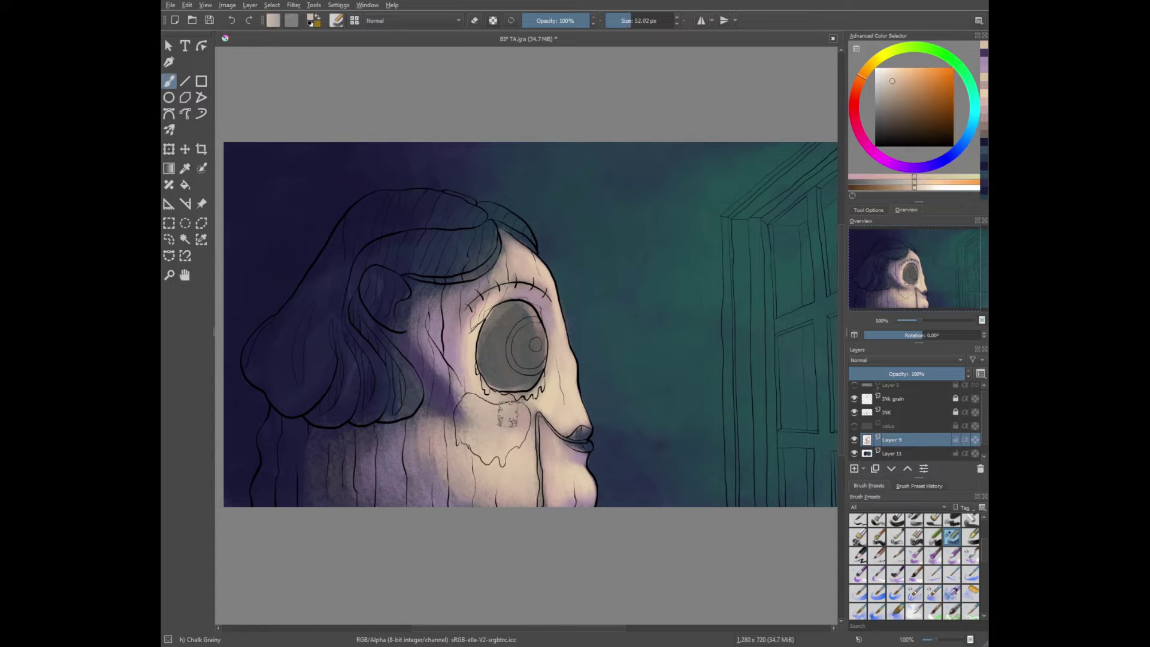
{"action": "left_click", "coordinate": [479, 456], "text": "ctrl"}
{"action": "left_click", "coordinate": [471, 464], "text": "ctrl"}
{"action": "left_click", "coordinate": [484, 384], "text": "ctrl"}
{"action": "key", "text": "bracketleft"}
{"action": "key", "text": "bracketleft"}
{"action": "key", "text": "bracketleft"}
{"action": "left_click", "coordinate": [436, 398], "text": "ctrl"}
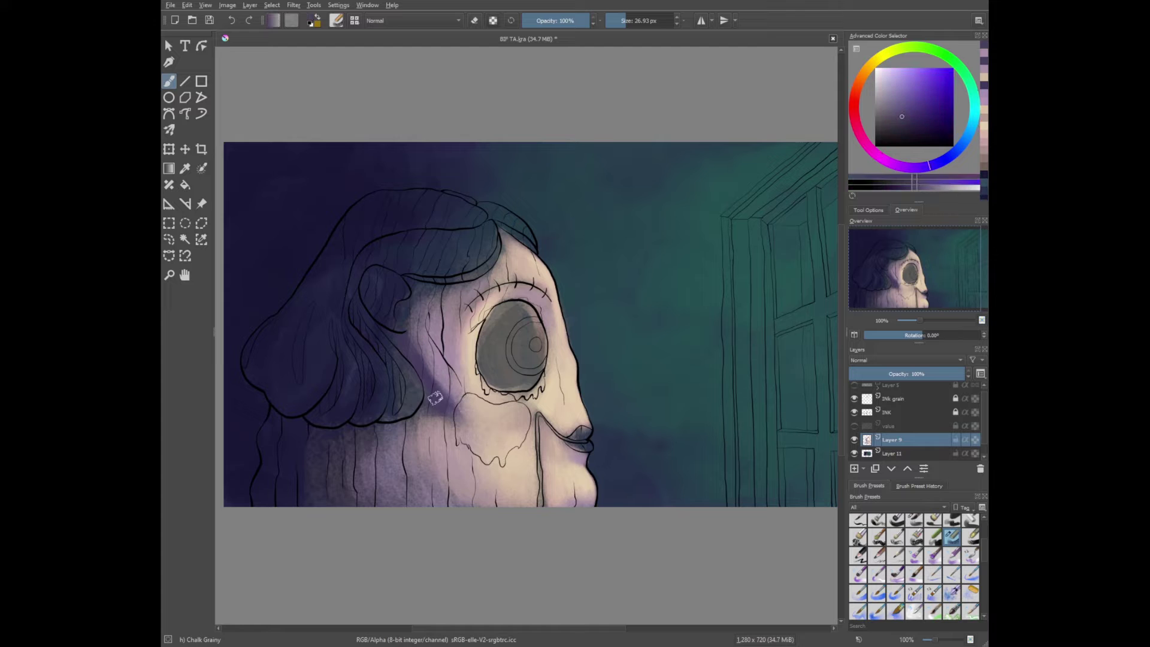
{"action": "key", "text": "bracketright"}
{"action": "key", "text": "bracketright"}
{"action": "key", "text": "bracketright"}
Sample lighter magenta-purple tones from the lower cheek
{"action": "left_click", "coordinate": [311, 421], "text": "ctrl"}
{"action": "left_click", "coordinate": [398, 501], "text": "ctrl"}
{"action": "left_click", "coordinate": [422, 469], "text": "ctrl"}
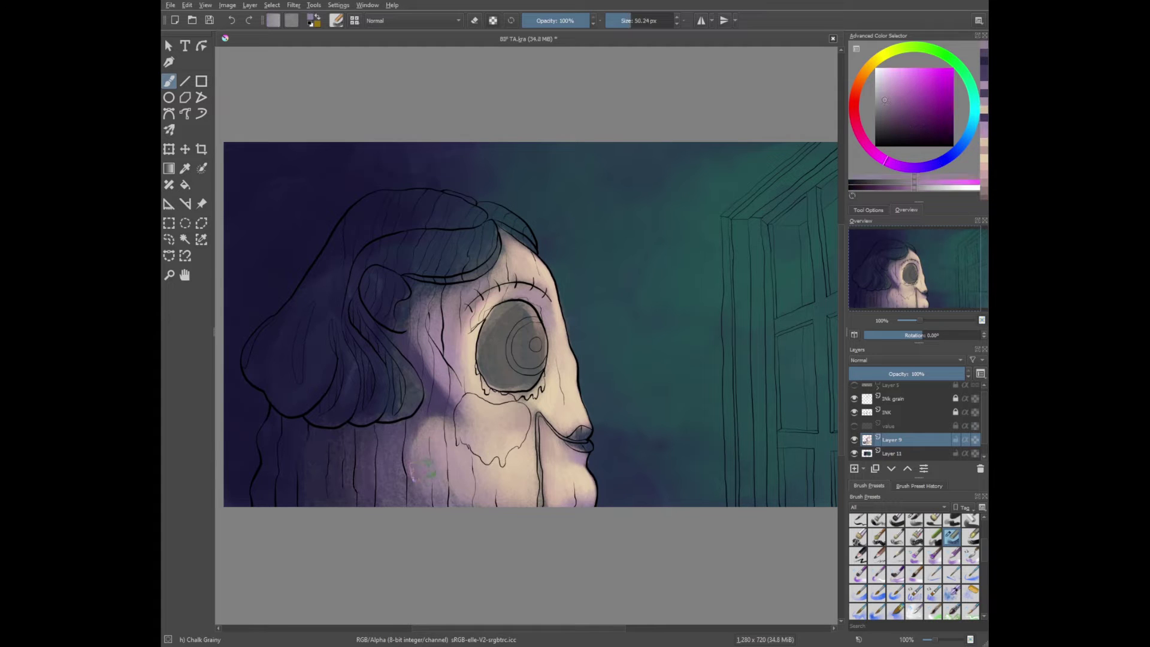
{"action": "key", "text": "ctrl+minus"}
{"action": "key", "text": "ctrl+minus"}
{"action": "key", "text": "ctrl+plus"}
{"action": "key", "text": "ctrl+plus"}
Briefly erase on the INK line layer, then resume painting on Layer 9
{"action": "key", "text": "Page_Up"}
{"action": "key", "text": "Page_Up"}
{"action": "key", "text": "ctrl+plus"}
{"action": "key", "text": "e"}
{"action": "key", "text": "bracketleft"}
{"action": "key", "text": "bracketleft"}
{"action": "key", "text": "bracketleft"}
{"action": "key", "text": "bracketleft"}
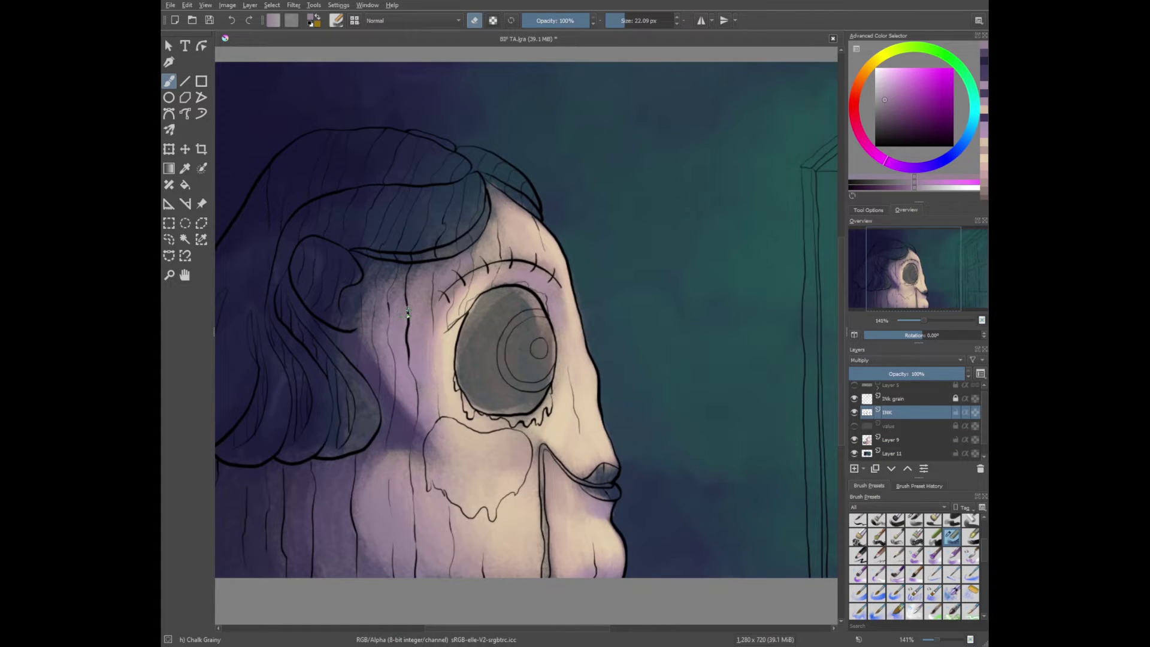
{"action": "key", "text": "ctrl+minus"}
{"action": "key", "text": "ctrl+minus"}
{"action": "left_click", "coordinate": [896, 441]}
{"action": "key", "text": "e"}
{"action": "key", "text": "bracketright"}
{"action": "key", "text": "bracketright"}
{"action": "key", "text": "ctrl+plus"}
{"action": "key", "text": "ctrl+plus"}
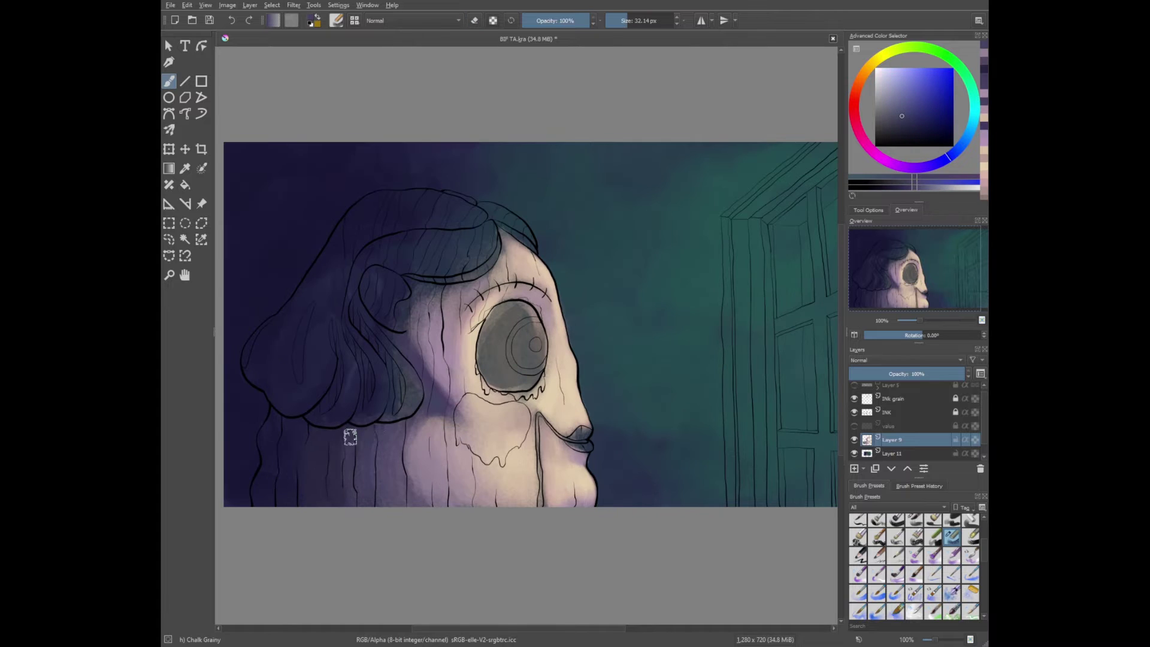
{"action": "key", "text": "bracketright"}
Sample light purple-blue, pinkish purple and peach skin tones from the face
{"action": "left_click", "coordinate": [414, 444], "text": "ctrl"}
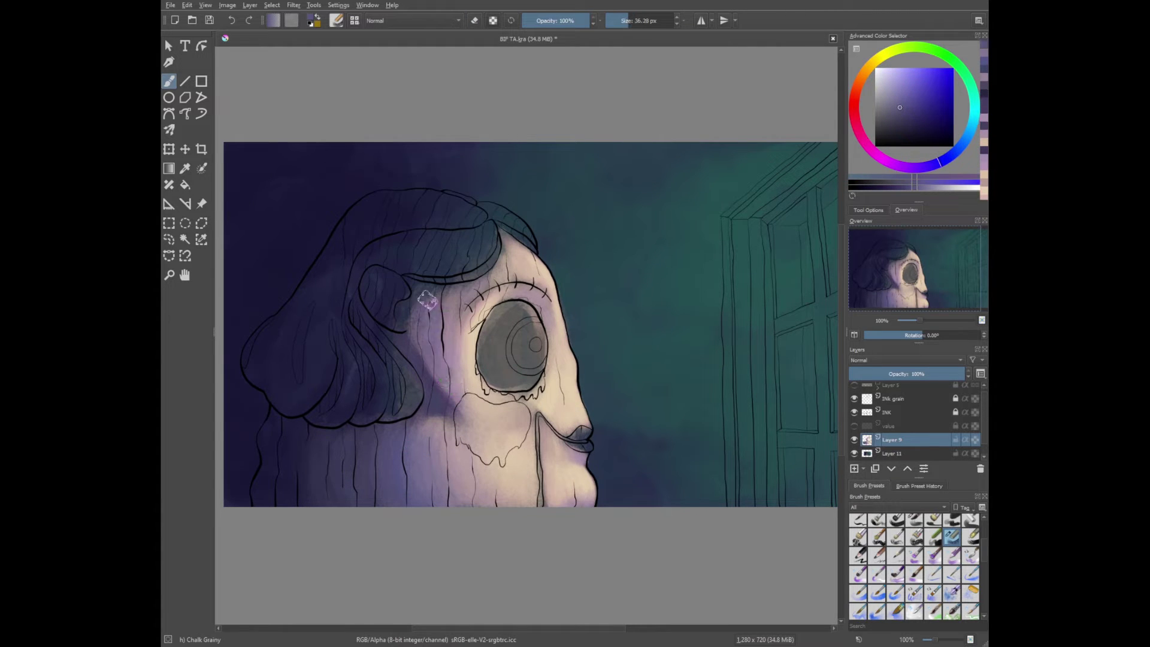
{"action": "left_click", "coordinate": [458, 392], "text": "ctrl"}
{"action": "key", "text": "bracketleft"}
{"action": "key", "text": "bracketleft"}
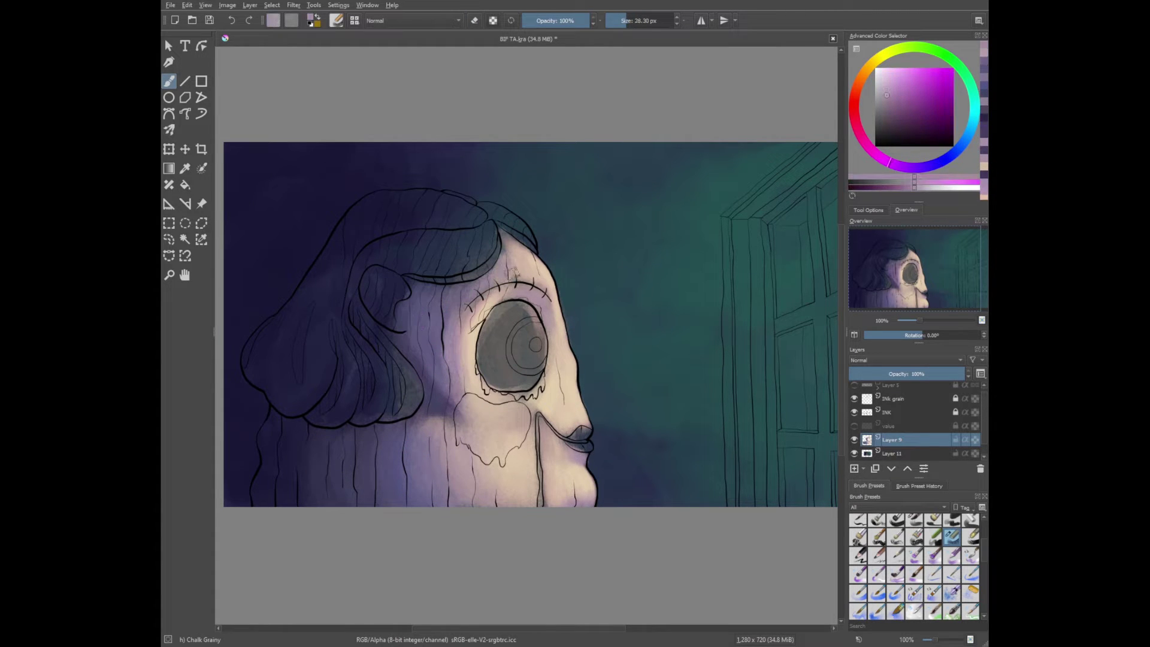
{"action": "left_click", "coordinate": [512, 271], "text": "ctrl"}
{"action": "left_click", "coordinate": [527, 392], "text": "ctrl"}
{"action": "key", "text": "ctrl+minus"}
{"action": "key", "text": "ctrl+minus"}
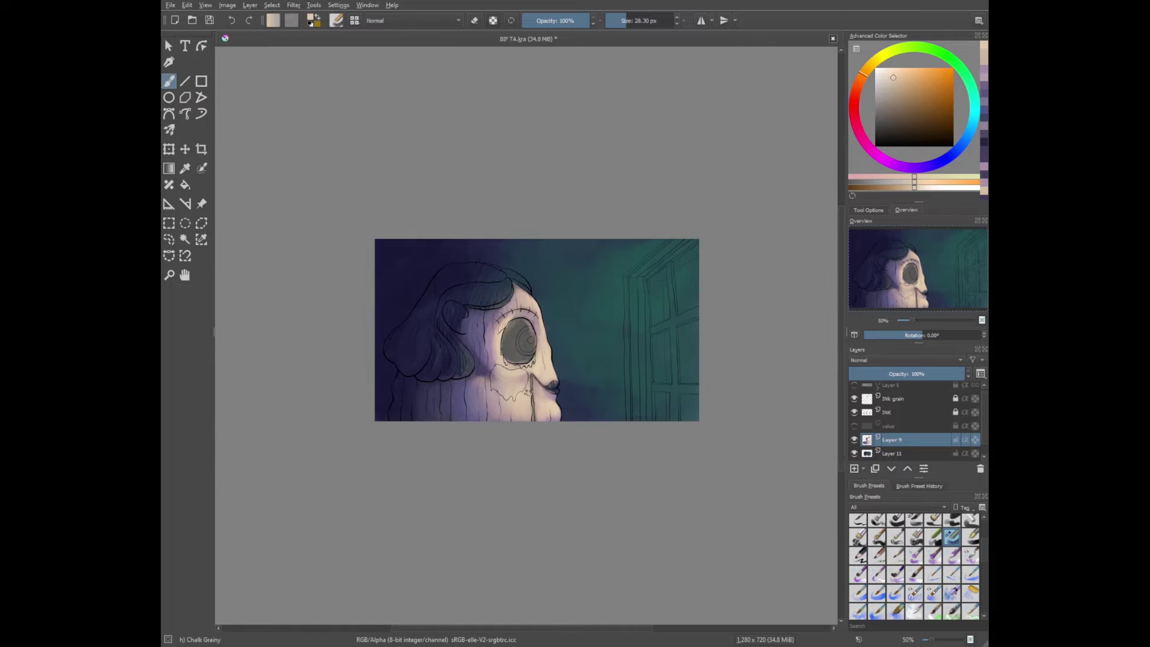
{"action": "key", "text": "ctrl+plus"}
{"action": "key", "text": "ctrl+plus"}
Paint dark blue-purple strokes over the hair near the ear
{"action": "left_click", "coordinate": [365, 457], "text": "ctrl"}
{"action": "key", "text": "bracketright"}
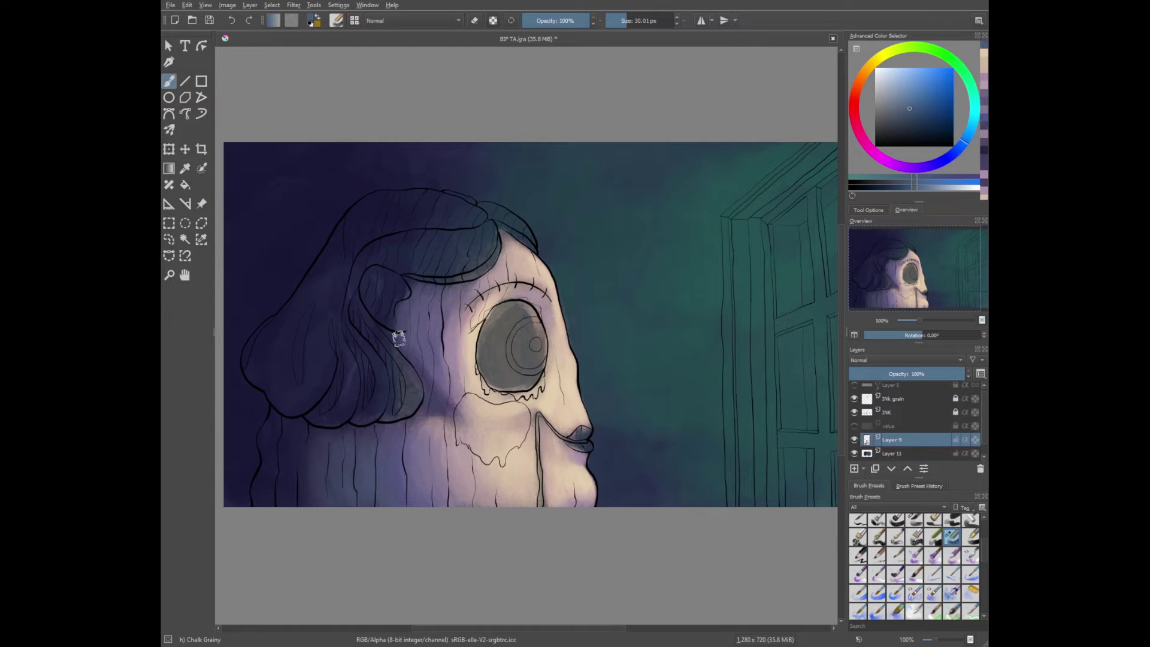
{"action": "left_click", "coordinate": [435, 307], "text": "ctrl"}
{"action": "mouse_move", "coordinate": [436, 306]}
{"action": "left_mouse_down"}
{"action": "mouse_move", "coordinate": [419, 372]}
{"action": "mouse_move", "coordinate": [411, 287]}
{"action": "mouse_move", "coordinate": [424, 288]}
{"action": "mouse_move", "coordinate": [414, 307]}
{"action": "left_mouse_up"}
{"action": "key", "text": "bracketright"}
{"action": "key", "text": "bracketright"}
{"action": "key", "text": "bracketright"}
{"action": "key", "text": "bracketright"}
{"action": "key", "text": "bracketright"}
{"action": "key", "text": "bracketright"}
{"action": "key", "text": "bracketright"}
{"action": "key", "text": "bracketright"}
{"action": "key", "text": "bracketright"}
{"action": "key", "text": "bracketright"}
{"action": "key", "text": "bracketright"}
{"action": "key", "text": "bracketright"}
{"action": "key", "text": "bracketright"}
{"action": "key", "text": "bracketright"}
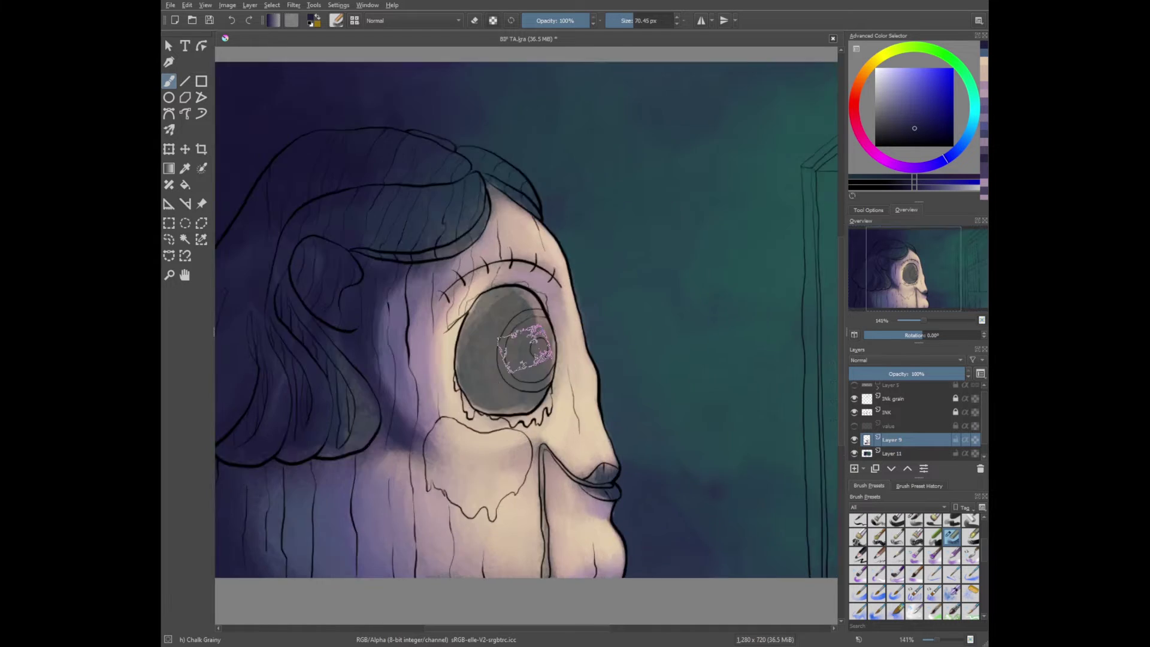
Paint a brown-orange stroke along the nose line, shifting the colour toward yellow-orange
{"action": "key", "text": "1"}
{"action": "key", "text": "x"}
{"action": "key", "text": "bracketleft"}
{"action": "key", "text": "bracketleft"}
{"action": "key", "text": "bracketleft"}
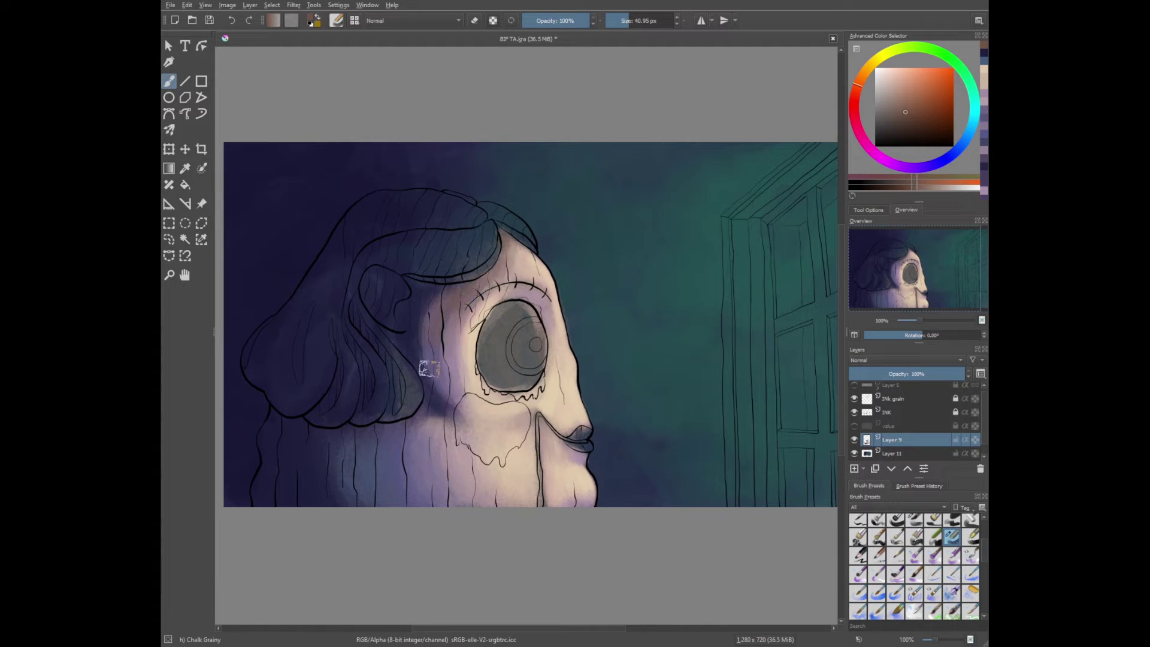
{"action": "key", "text": "bracketright"}
{"action": "key", "text": "bracketright"}
{"action": "left_click_drag", "start_coordinate": [549, 429], "coordinate": [552, 502]}
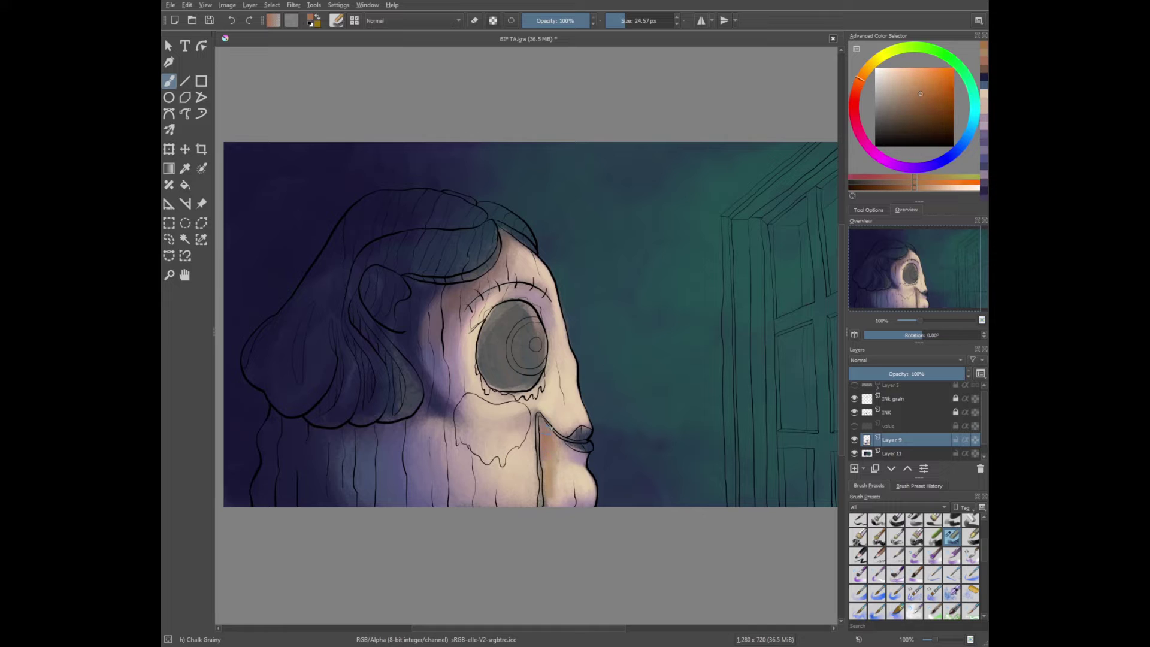
{"action": "key", "text": "shift+l"}
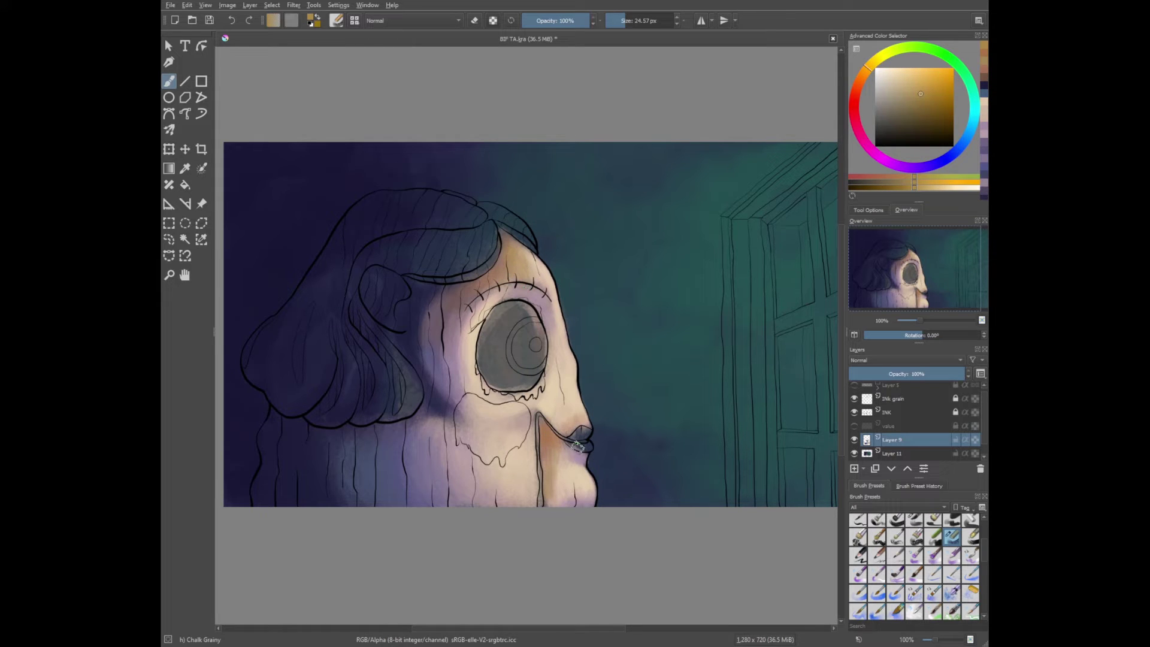
Sample muted purple and rose tones, settling on a more magenta purple
{"action": "left_click", "coordinate": [442, 361], "text": "ctrl"}
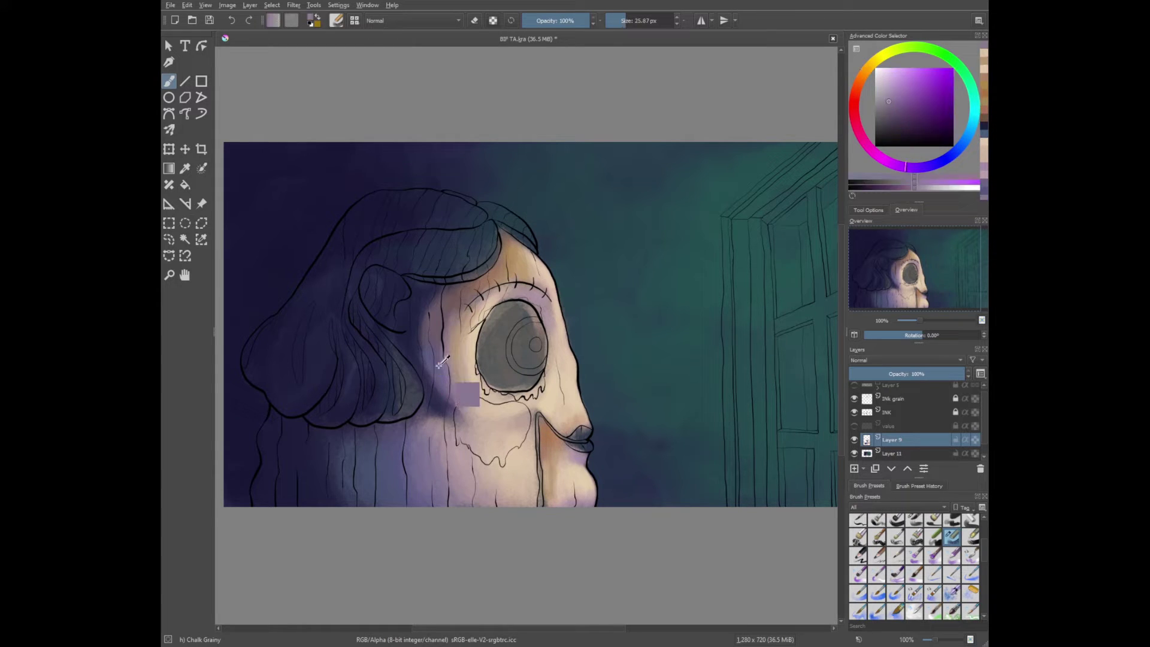
{"action": "left_click", "coordinate": [444, 353], "text": "ctrl"}
{"action": "left_click", "coordinate": [552, 378], "text": "ctrl"}
{"action": "left_click", "coordinate": [543, 308], "text": "ctrl"}
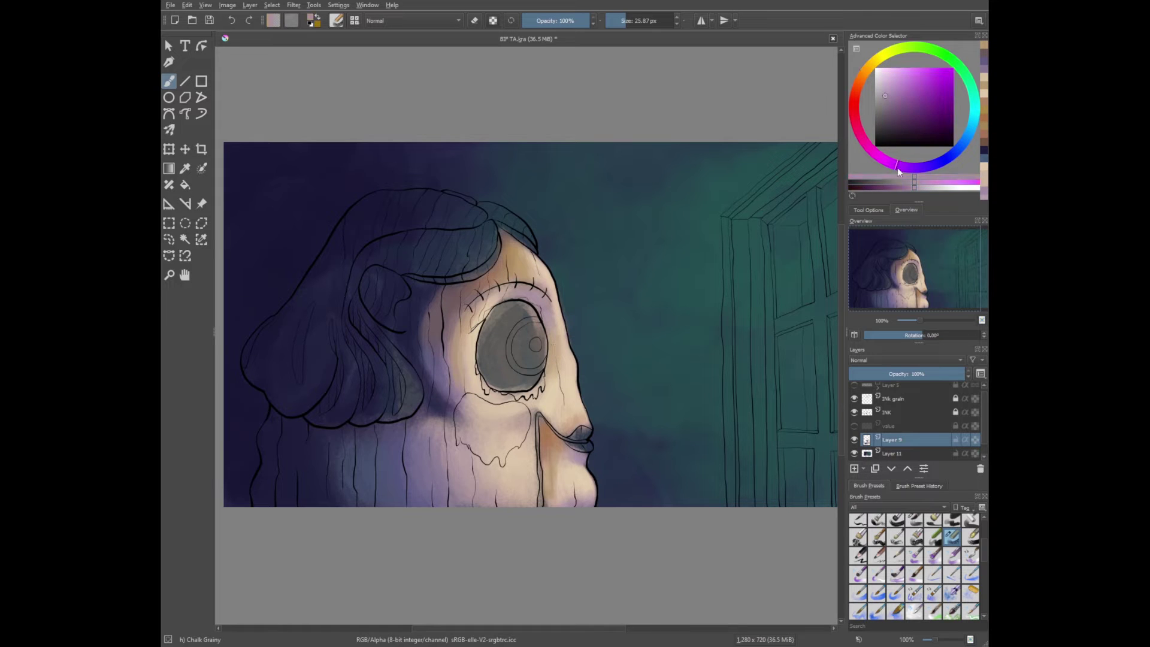
{"action": "key", "text": "bracketleft"}
{"action": "key", "text": "bracketleft"}
{"action": "key", "text": "bracketleft"}
{"action": "left_click", "coordinate": [418, 489], "text": "ctrl"}
Save the painting with Ctrl+S
{"action": "key", "text": "minus"}
{"action": "key", "text": "minus"}
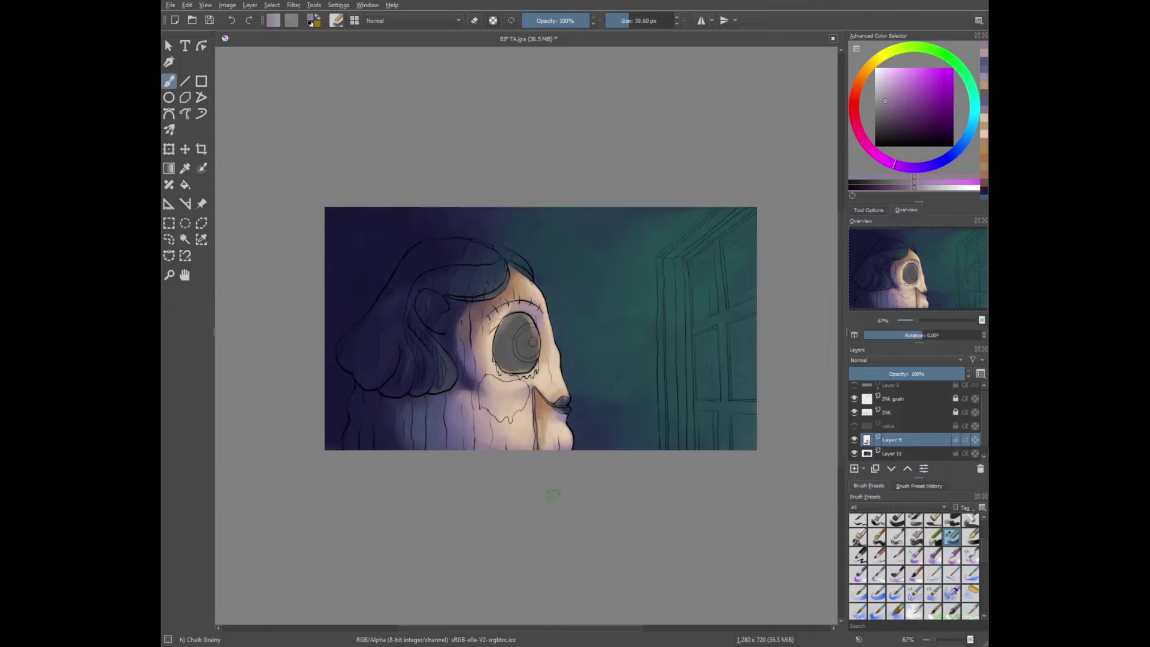
{"action": "key", "text": "bracketright"}
{"action": "key", "text": "bracketright"}
{"action": "key", "text": "bracketright"}
{"action": "key", "text": "bracketright"}
{"action": "key", "text": "bracketright"}
{"action": "key", "text": "bracketright"}
{"action": "key", "text": "ctrl+s"}
{"action": "key", "text": "plus"}
{"action": "key", "text": "plus"}
{"action": "key", "text": "plus"}
Sample the peach skin tone and shift to a pinker lavender-magenta
{"action": "left_click", "coordinate": [534, 230], "text": "ctrl"}
{"action": "key", "text": "bracketleft"}
{"action": "key", "text": "bracketleft"}
{"action": "key", "text": "bracketleft"}
{"action": "key", "text": "bracketleft"}
{"action": "key", "text": "bracketleft"}
{"action": "key", "text": "bracketleft"}
{"action": "key", "text": "bracketleft"}
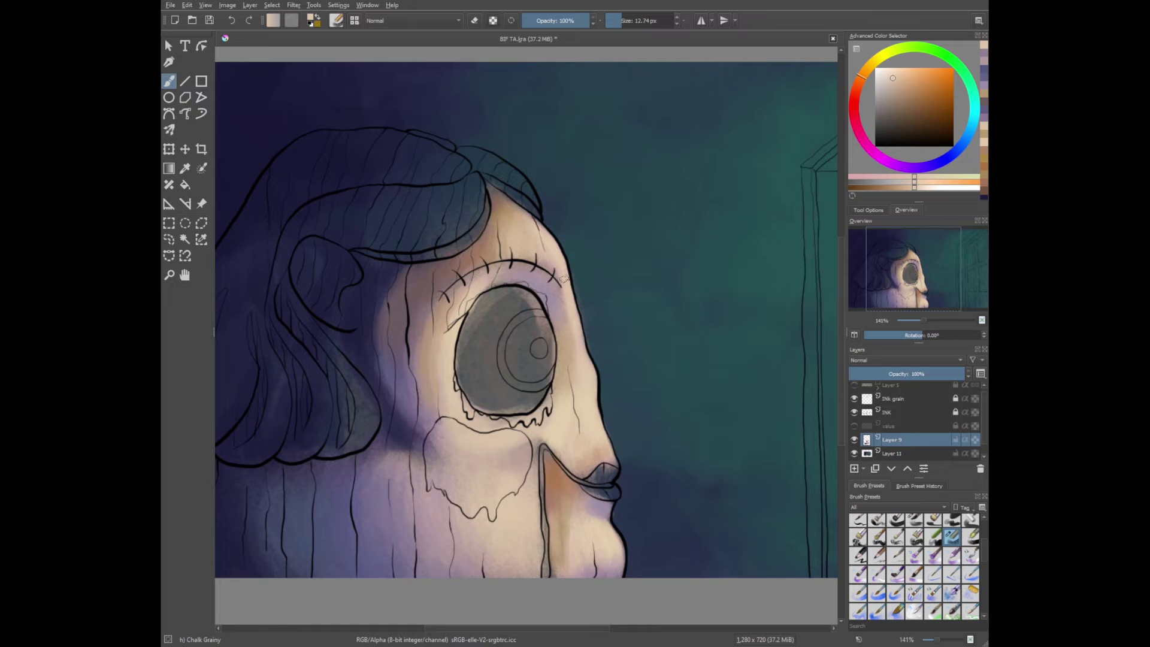
{"action": "left_click", "coordinate": [502, 278], "text": "ctrl"}
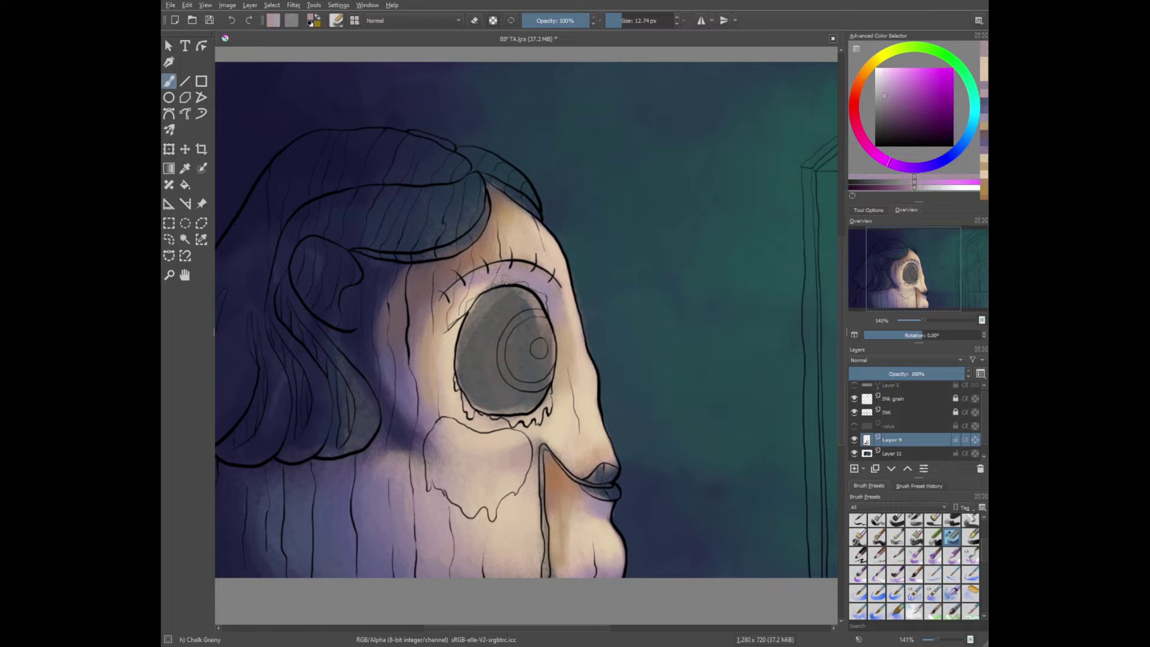
{"action": "left_click", "coordinate": [525, 453], "text": "ctrl"}
{"action": "key", "text": "minus"}
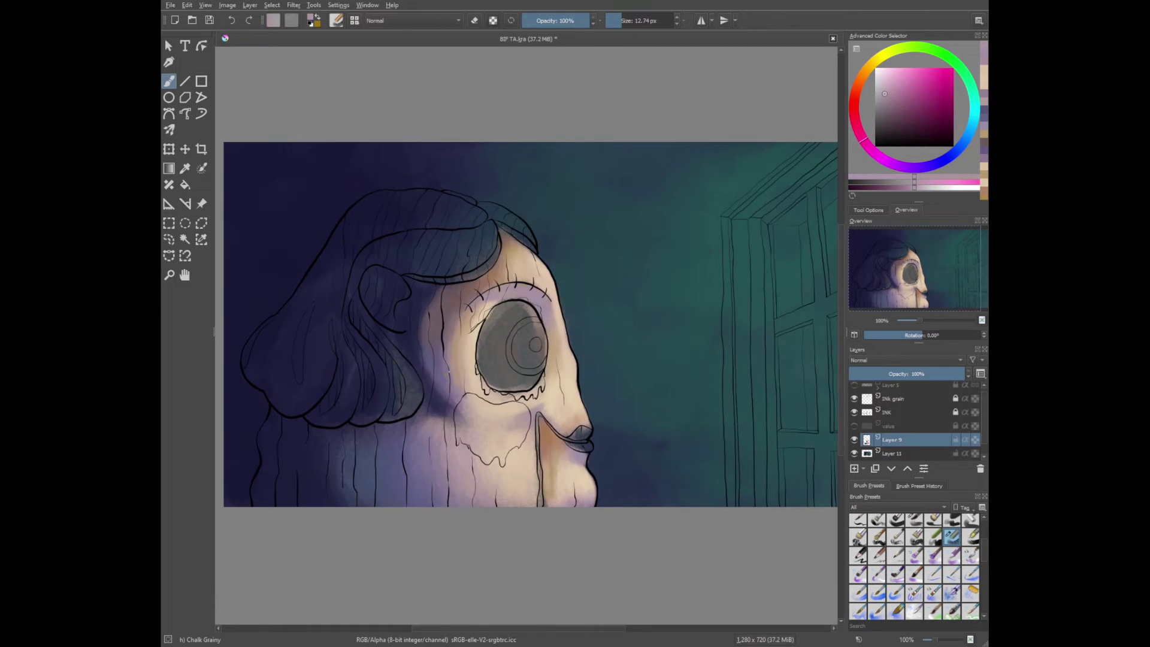
Sample dark and lighter blue-violets, then choose a light lavender-purple
{"action": "left_click", "coordinate": [434, 365], "text": "ctrl"}
{"action": "key", "text": "bracketright"}
{"action": "key", "text": "bracketright"}
{"action": "key", "text": "bracketright"}
{"action": "key", "text": "bracketright"}
{"action": "key", "text": "bracketright"}
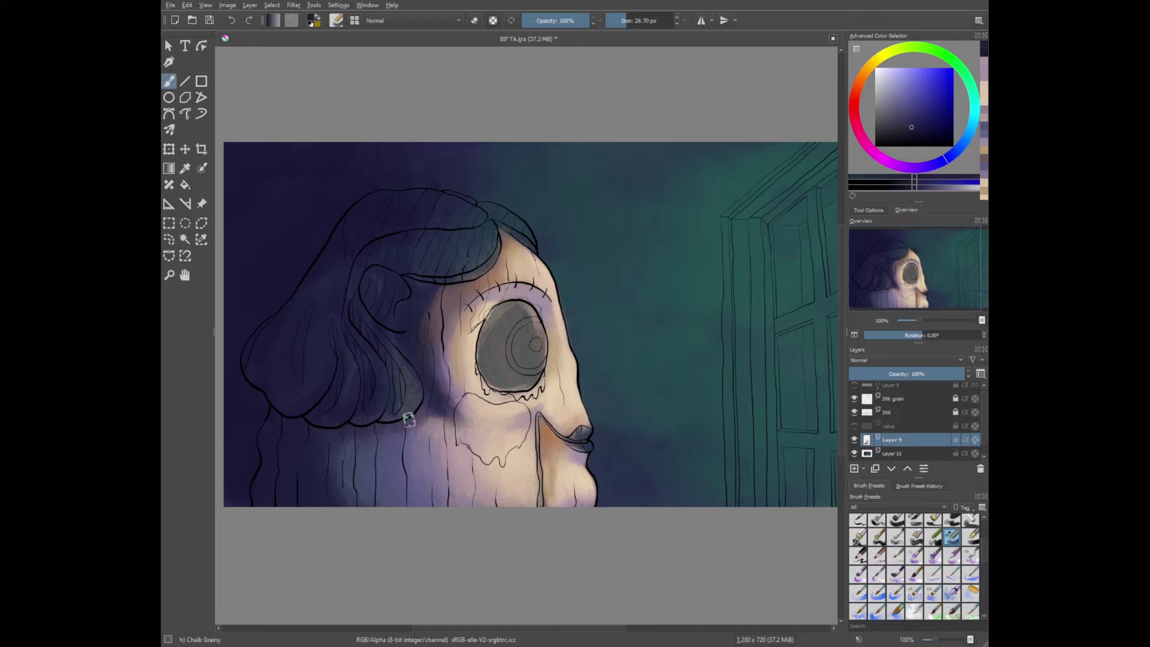
{"action": "left_click", "coordinate": [384, 464], "text": "ctrl"}
{"action": "left_click", "coordinate": [367, 463], "text": "ctrl"}
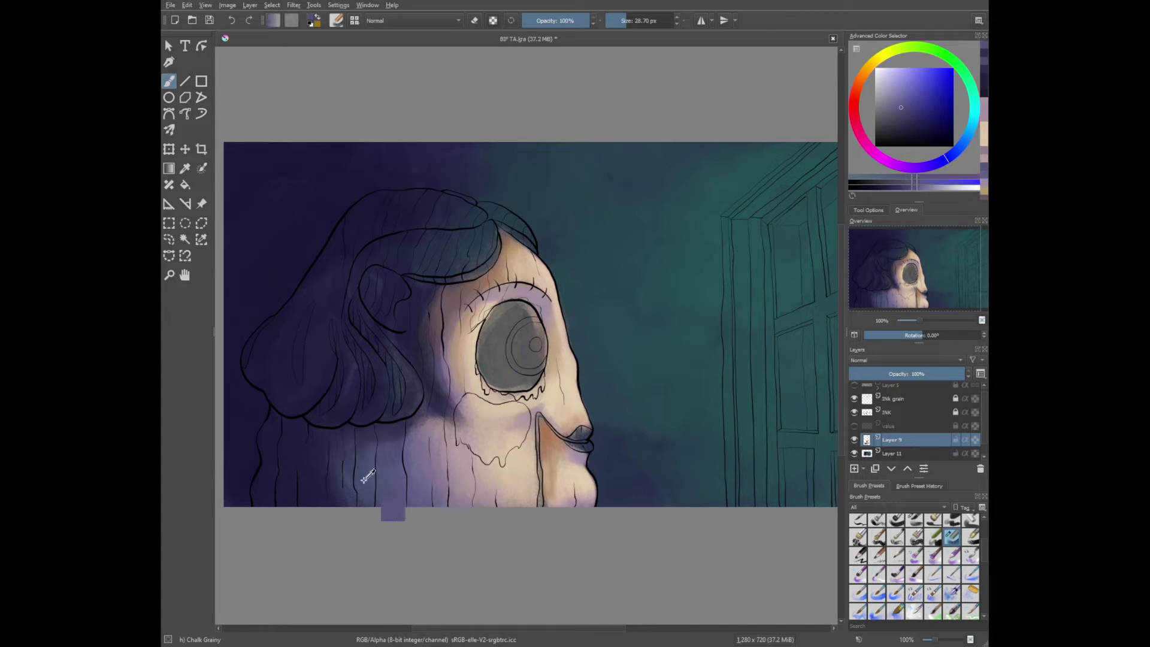
{"action": "key", "text": "minus"}
{"action": "left_click", "coordinate": [403, 429], "text": "ctrl"}
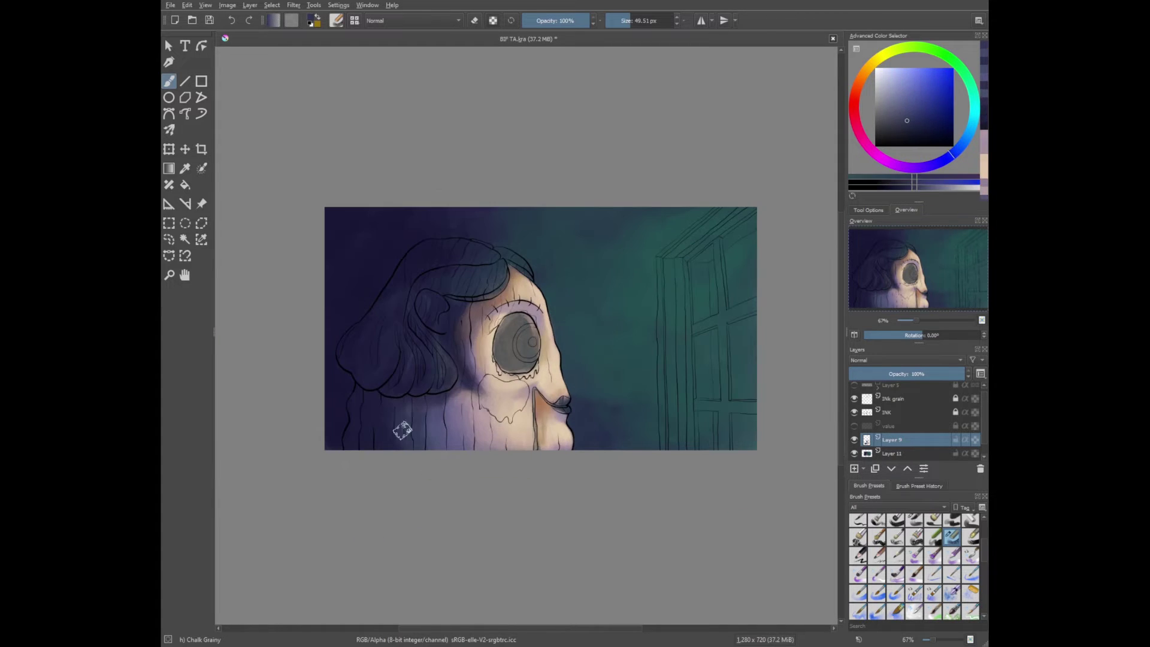
{"action": "key", "text": "bracketright"}
{"action": "key", "text": "bracketright"}
{"action": "key", "text": "bracketright"}
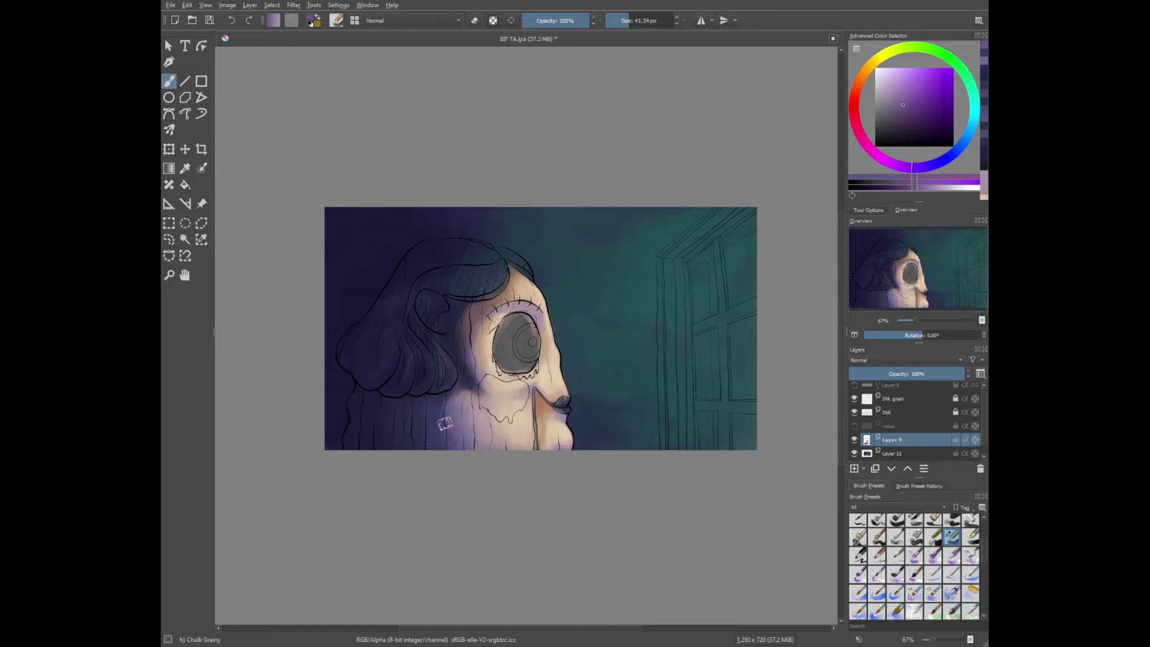
Sample light pinkish red, light pink and peach shades from the face
{"action": "left_click", "coordinate": [449, 415], "text": "ctrl"}
{"action": "key", "text": "bracketleft"}
{"action": "key", "text": "plus"}
{"action": "left_click", "coordinate": [470, 413], "text": "ctrl"}
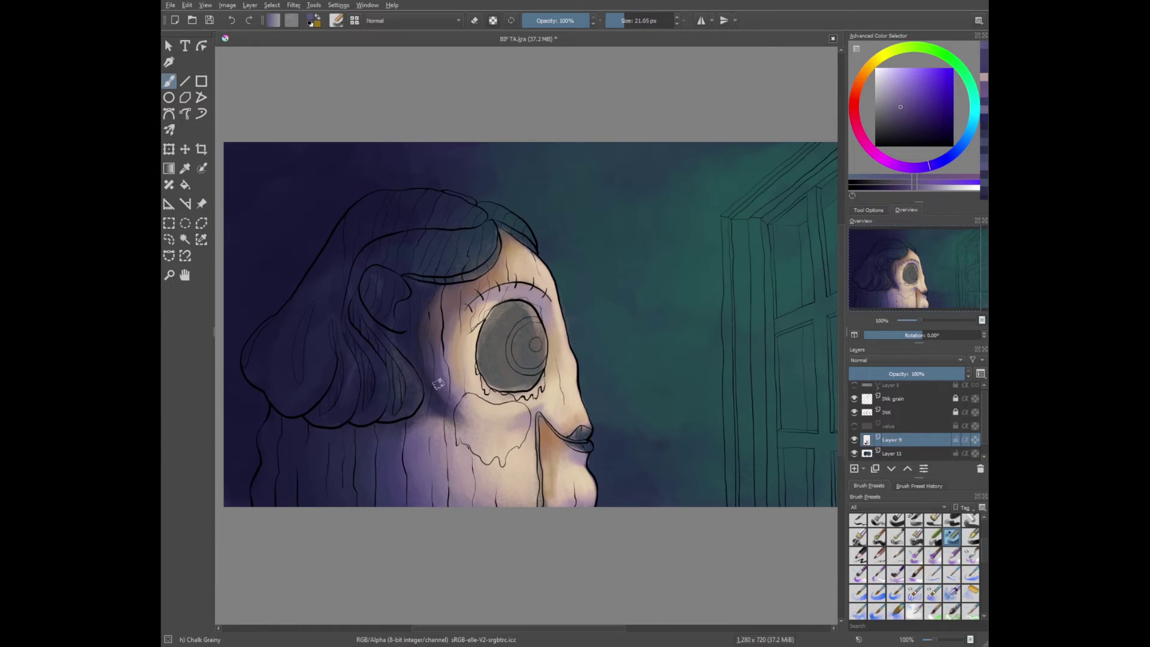
{"action": "key", "text": "bracketleft"}
{"action": "key", "text": "bracketleft"}
{"action": "key", "text": "bracketleft"}
{"action": "left_click", "coordinate": [436, 402], "text": "ctrl"}
{"action": "left_click", "coordinate": [437, 403], "text": "ctrl"}
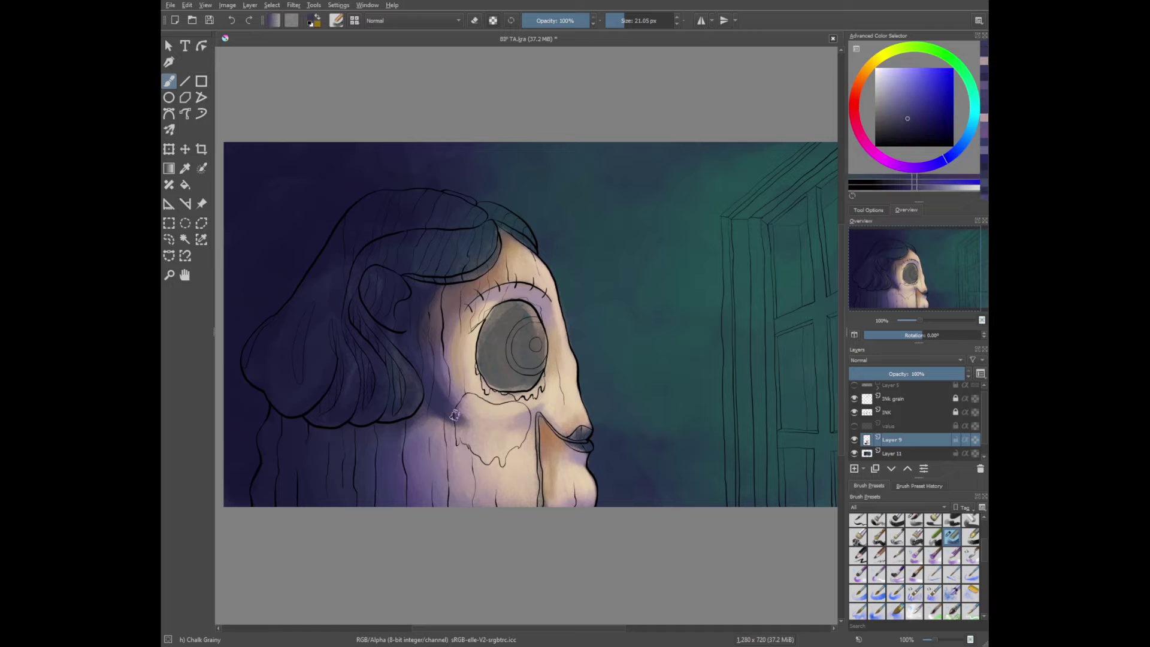
{"action": "left_click", "coordinate": [473, 434], "text": "ctrl"}
{"action": "left_click", "coordinate": [454, 372], "text": "ctrl"}
{"action": "left_click", "coordinate": [473, 396], "text": "ctrl"}
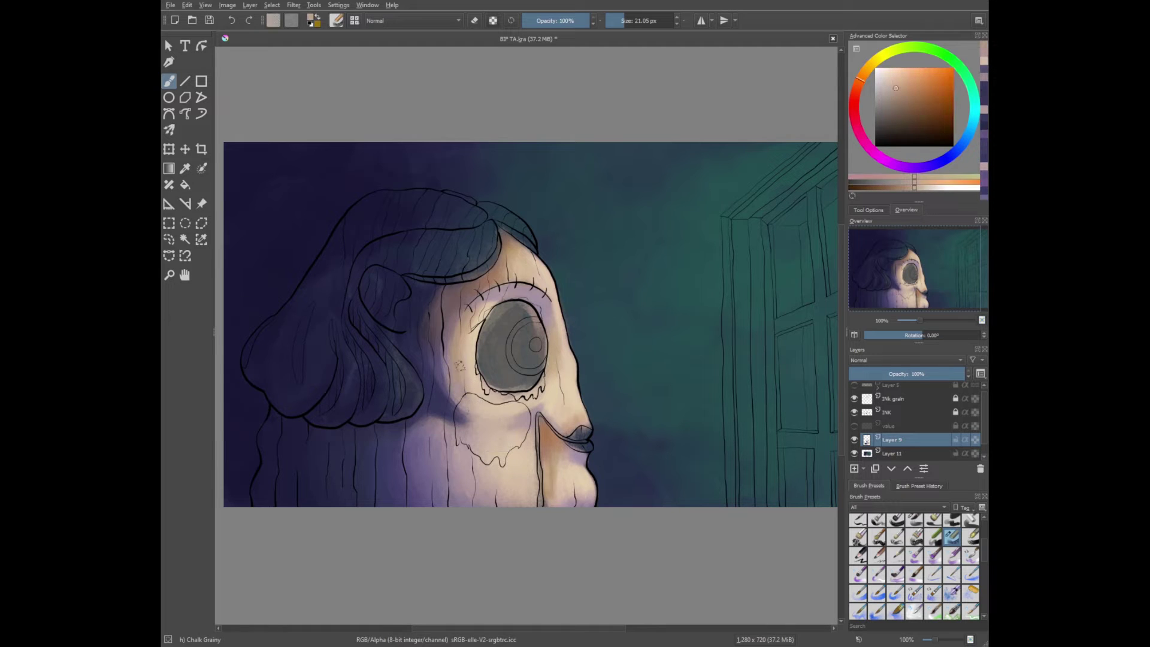
Choose a strong red in the colour selector and paint red strokes over the eye
{"action": "key", "text": "minus"}
{"action": "key", "text": "minus"}
{"action": "key", "text": "plus"}
{"action": "key", "text": "plus"}
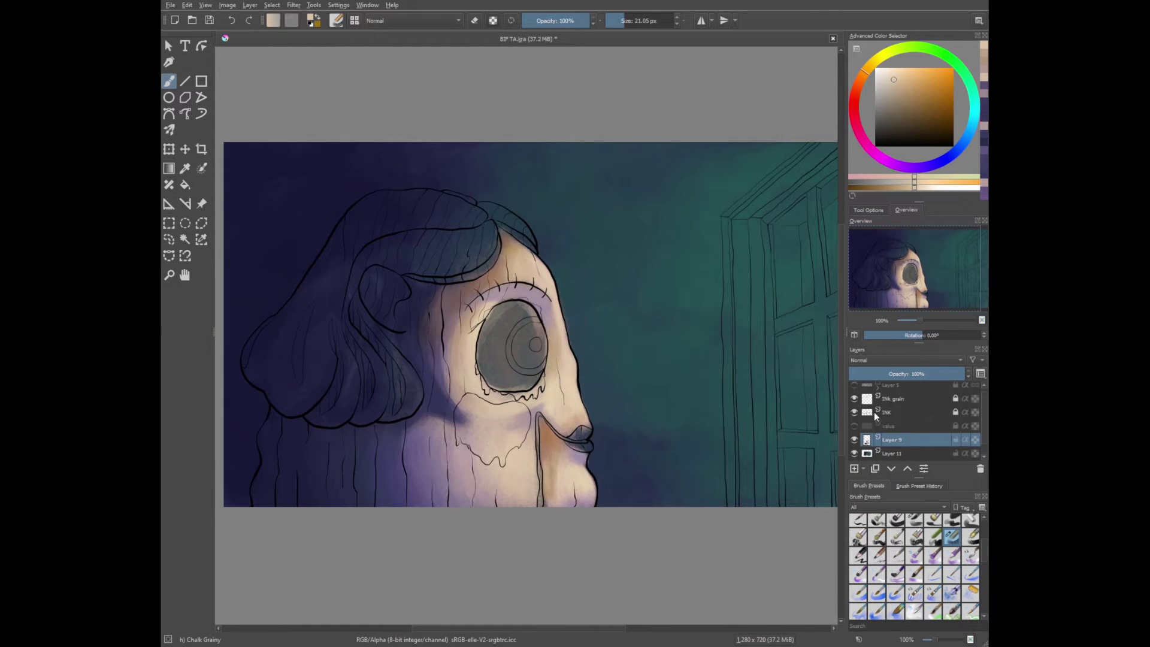
{"action": "left_click", "coordinate": [855, 96]}
{"action": "left_click", "coordinate": [917, 102]}
{"action": "mouse_move", "coordinate": [485, 323]}
{"action": "left_mouse_down"}
{"action": "mouse_move", "coordinate": [491, 380]}
{"action": "mouse_move", "coordinate": [534, 373]}
{"action": "mouse_move", "coordinate": [542, 341]}
{"action": "mouse_move", "coordinate": [490, 330]}
{"action": "left_mouse_up"}
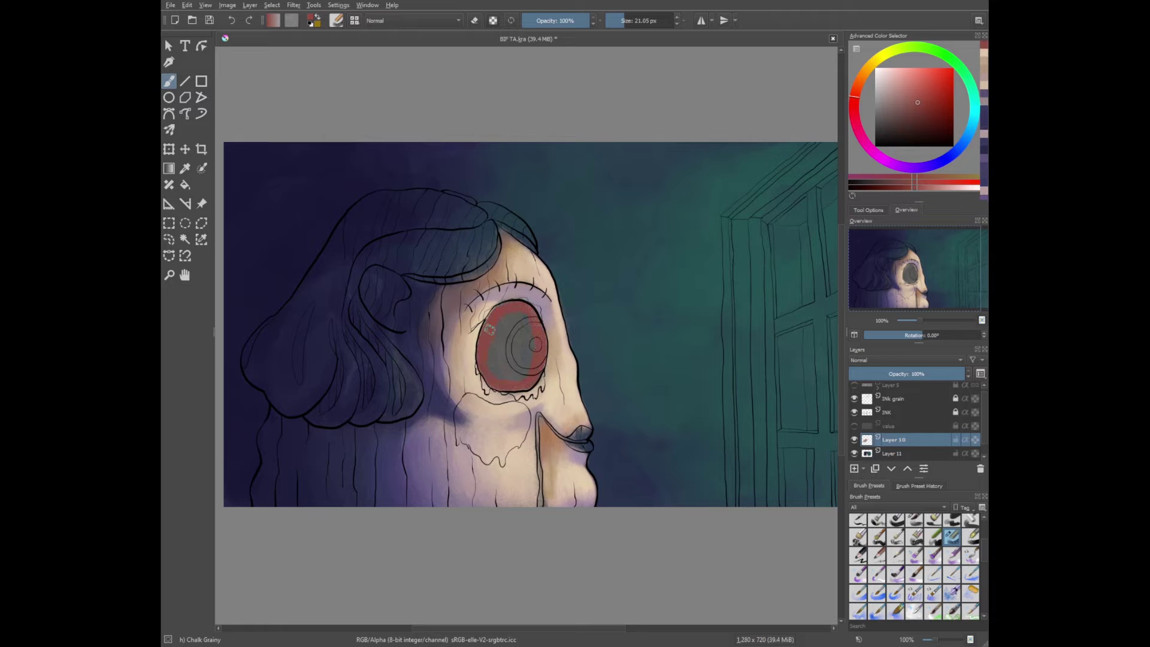
Paint the iris a deeper, darker red
{"action": "left_click", "coordinate": [499, 323], "text": "ctrl"}
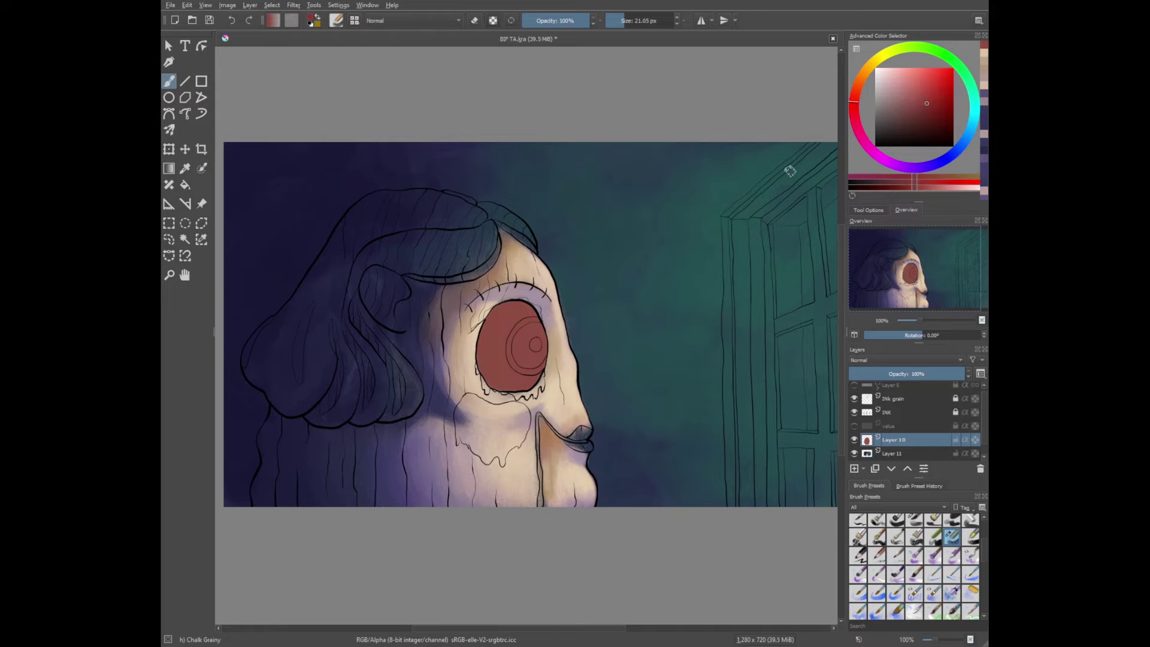
{"action": "mouse_move", "coordinate": [499, 323]}
{"action": "left_mouse_down"}
{"action": "mouse_move", "coordinate": [488, 359]}
{"action": "mouse_move", "coordinate": [515, 318]}
{"action": "mouse_move", "coordinate": [532, 372]}
{"action": "mouse_move", "coordinate": [515, 317]}
{"action": "mouse_move", "coordinate": [514, 334]}
{"action": "mouse_move", "coordinate": [529, 311]}
{"action": "mouse_move", "coordinate": [516, 383]}
{"action": "left_mouse_up"}
{"action": "key", "text": "minus"}
{"action": "key", "text": "plus"}
{"action": "left_click", "coordinate": [503, 359], "text": "ctrl"}
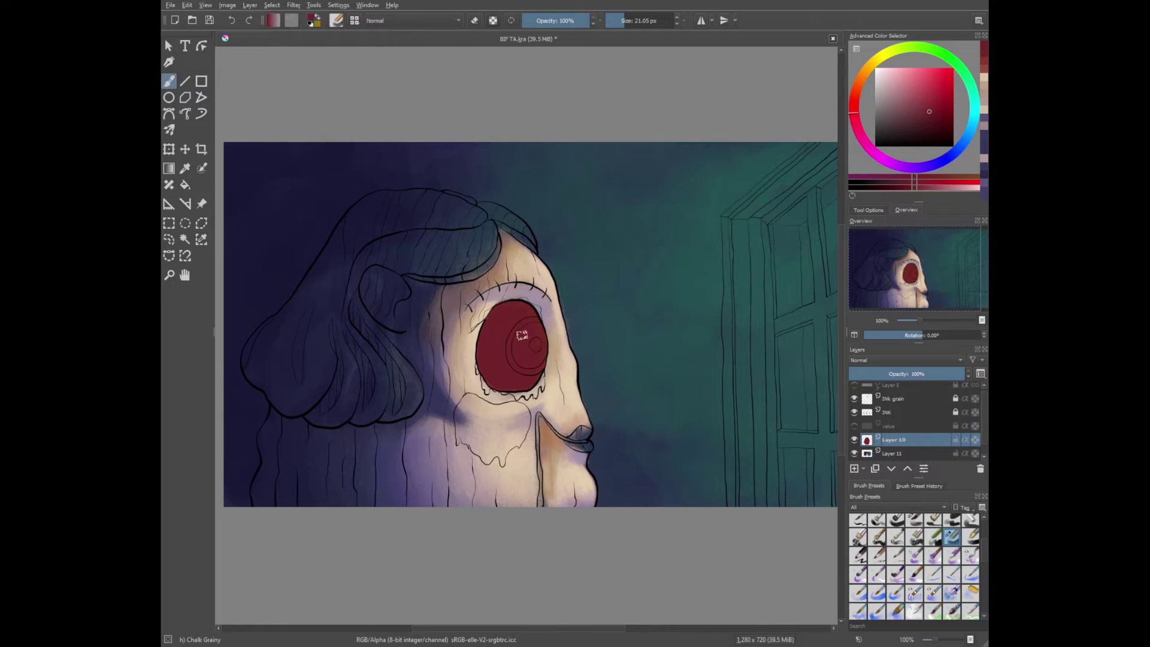
{"action": "key", "text": "minus"}
{"action": "key", "text": "minus"}
{"action": "key", "text": "minus"}
{"action": "key", "text": "1"}
Add light pink strokes along the iris's upper rim
{"action": "left_click", "coordinate": [916, 94]}
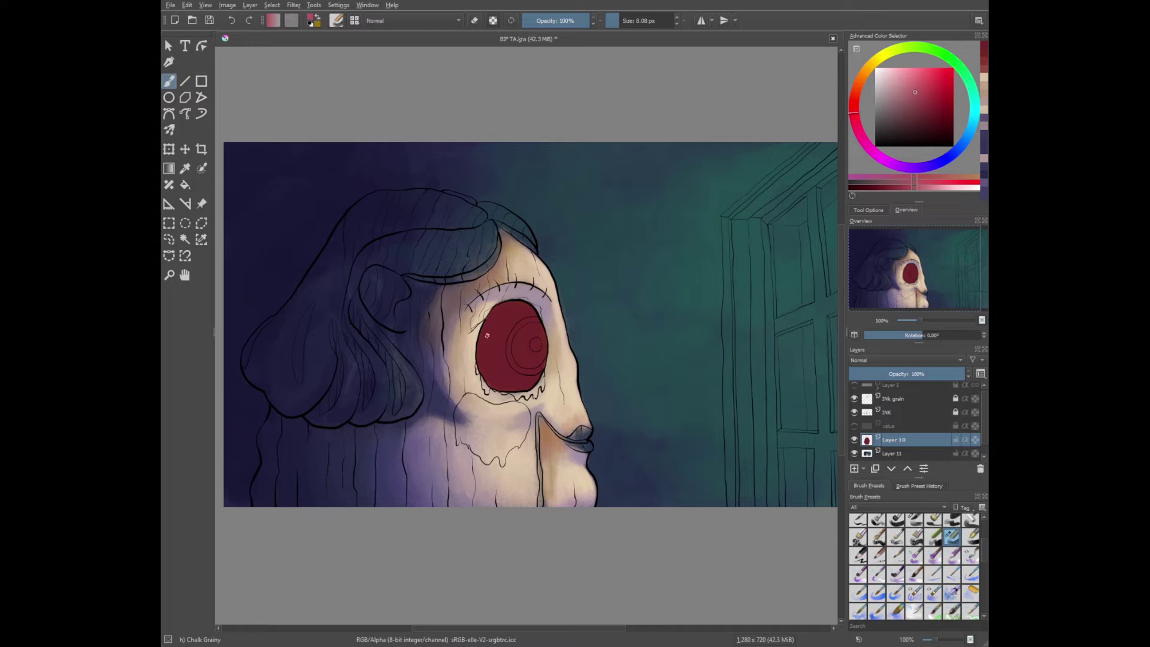
{"action": "left_click_drag", "start_coordinate": [487, 336], "coordinate": [513, 351]}
{"action": "key", "text": "plus"}
{"action": "left_click", "coordinate": [547, 403], "text": "ctrl"}
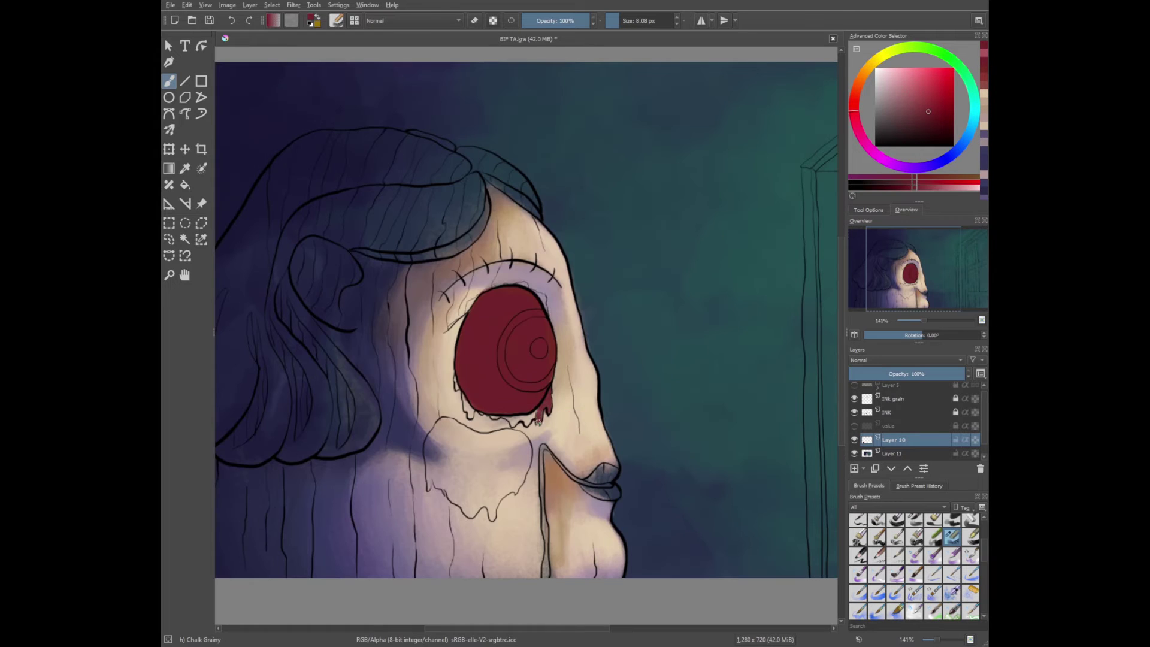
{"action": "key", "text": "l"}
{"action": "mouse_move", "coordinate": [545, 299]}
{"action": "left_mouse_down"}
{"action": "mouse_move", "coordinate": [522, 287]}
{"action": "mouse_move", "coordinate": [470, 299]}
{"action": "mouse_move", "coordinate": [449, 326]}
{"action": "left_mouse_up"}
{"action": "key", "text": "bracketright"}
{"action": "left_click", "coordinate": [544, 406], "text": "ctrl"}
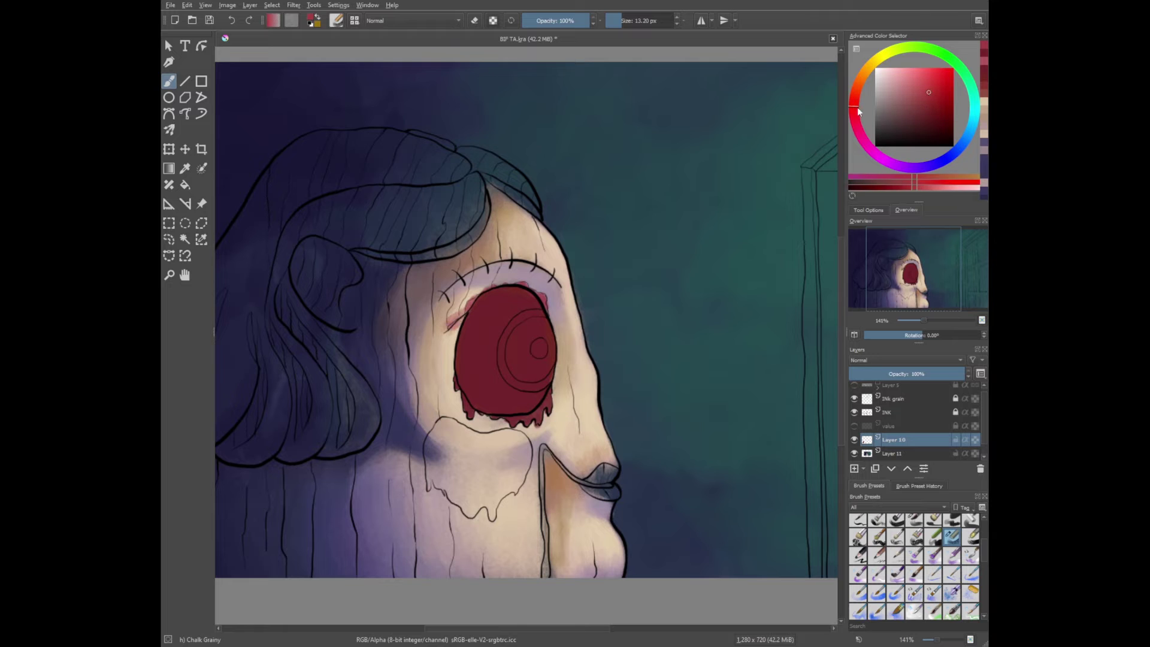
{"action": "key", "text": "bracketright"}
{"action": "left_click", "coordinate": [897, 88]}
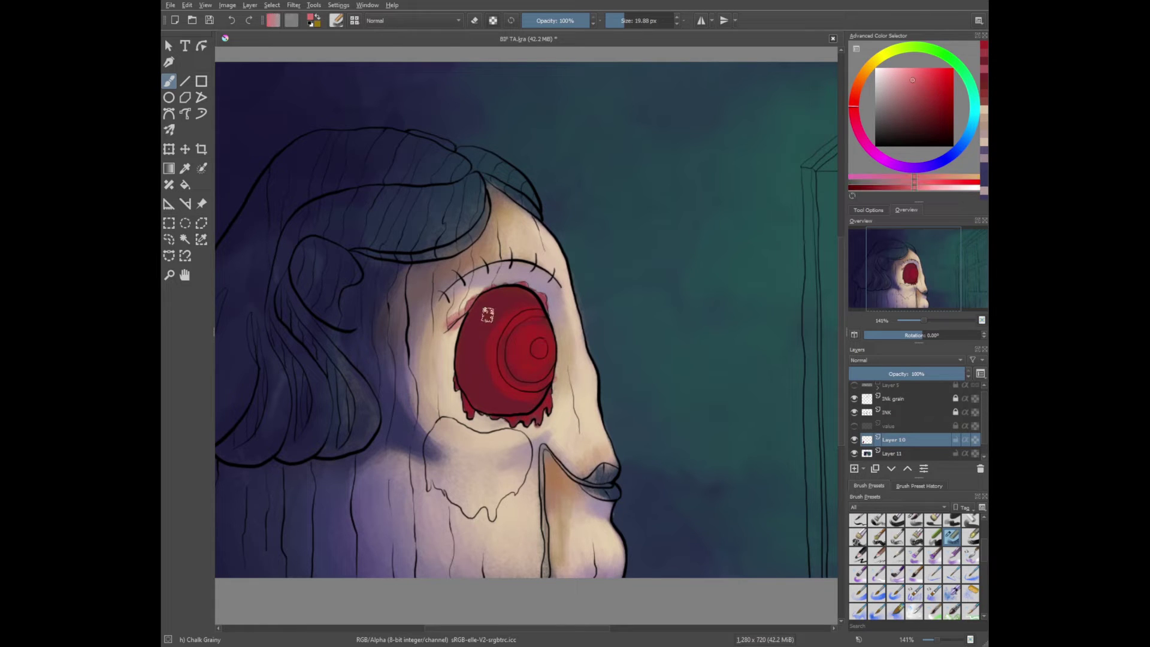
{"action": "key", "text": "bracketleft"}
{"action": "key", "text": "bracketleft"}
{"action": "key", "text": "bracketleft"}
{"action": "left_click", "coordinate": [895, 73]}
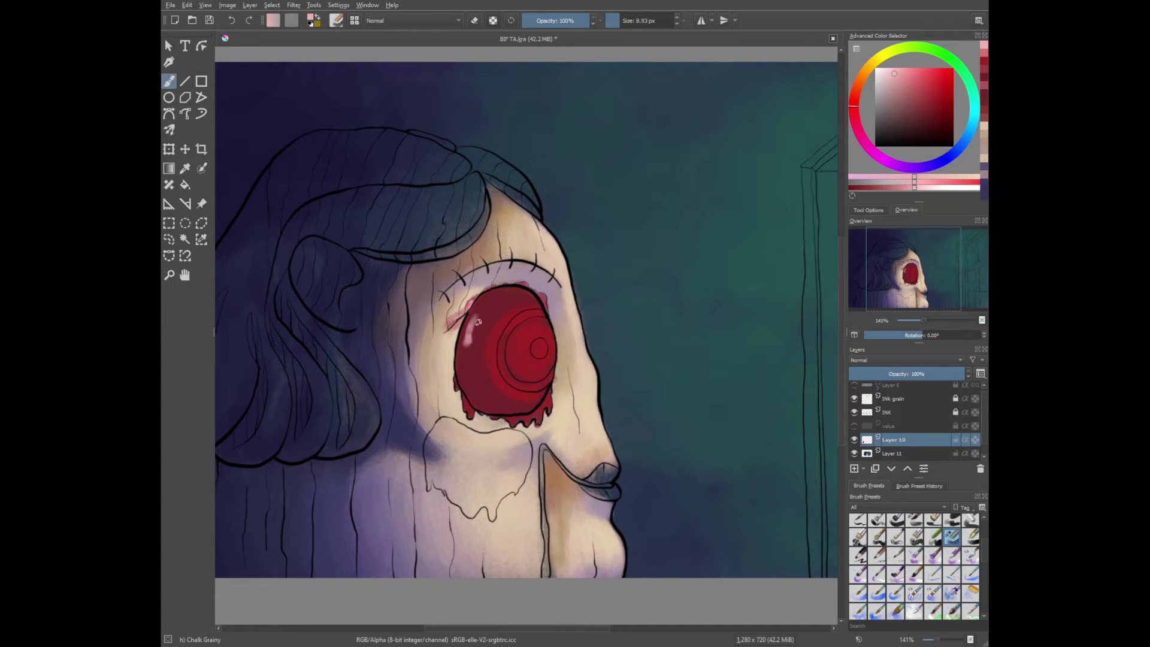
Paint an orange ring and an orange centre dot on the iris
{"action": "left_click", "coordinate": [477, 322], "text": "ctrl"}
{"action": "left_click", "coordinate": [858, 84]}
{"action": "left_click", "coordinate": [938, 81]}
{"action": "mouse_move", "coordinate": [542, 312]}
{"action": "left_mouse_down"}
{"action": "mouse_move", "coordinate": [507, 331]}
{"action": "mouse_move", "coordinate": [512, 382]}
{"action": "mouse_move", "coordinate": [552, 371]}
{"action": "left_mouse_up"}
{"action": "left_click", "coordinate": [539, 349]}
Repaint the iris brighter red around the ring and brighten the ring top with yellow-gold
{"action": "left_click", "coordinate": [521, 336], "text": "ctrl"}
{"action": "left_click_drag", "start_coordinate": [509, 324], "coordinate": [539, 372]}
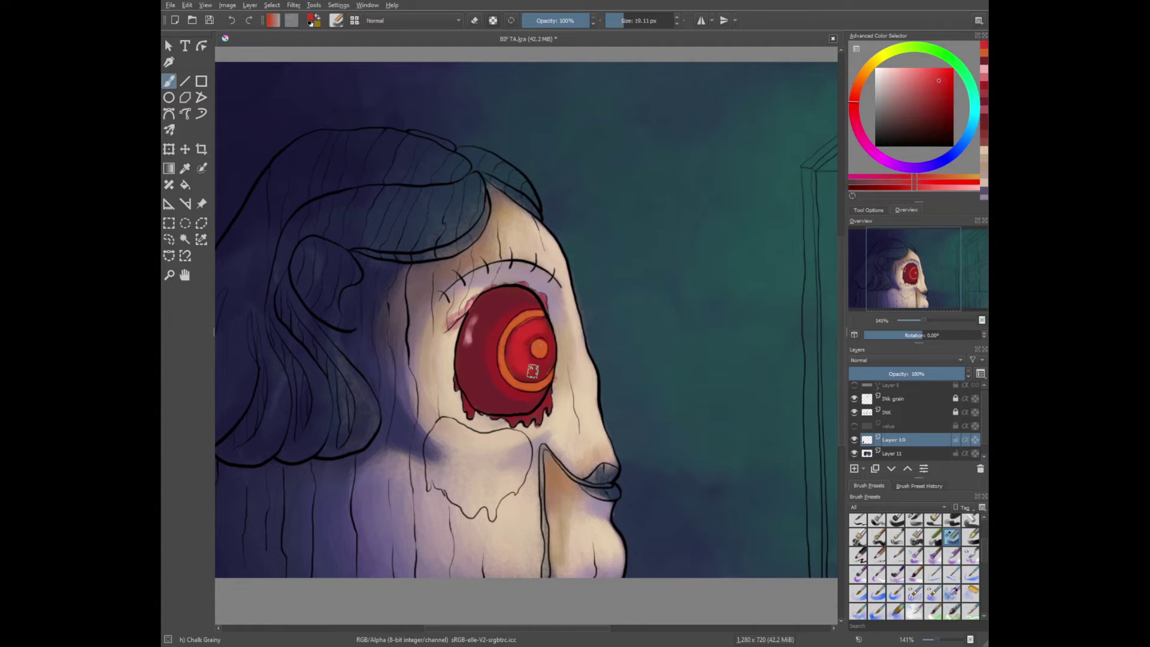
{"action": "key", "text": "bracketleft"}
{"action": "left_click_drag", "start_coordinate": [558, 329], "coordinate": [576, 348]}
{"action": "left_click", "coordinate": [942, 75]}
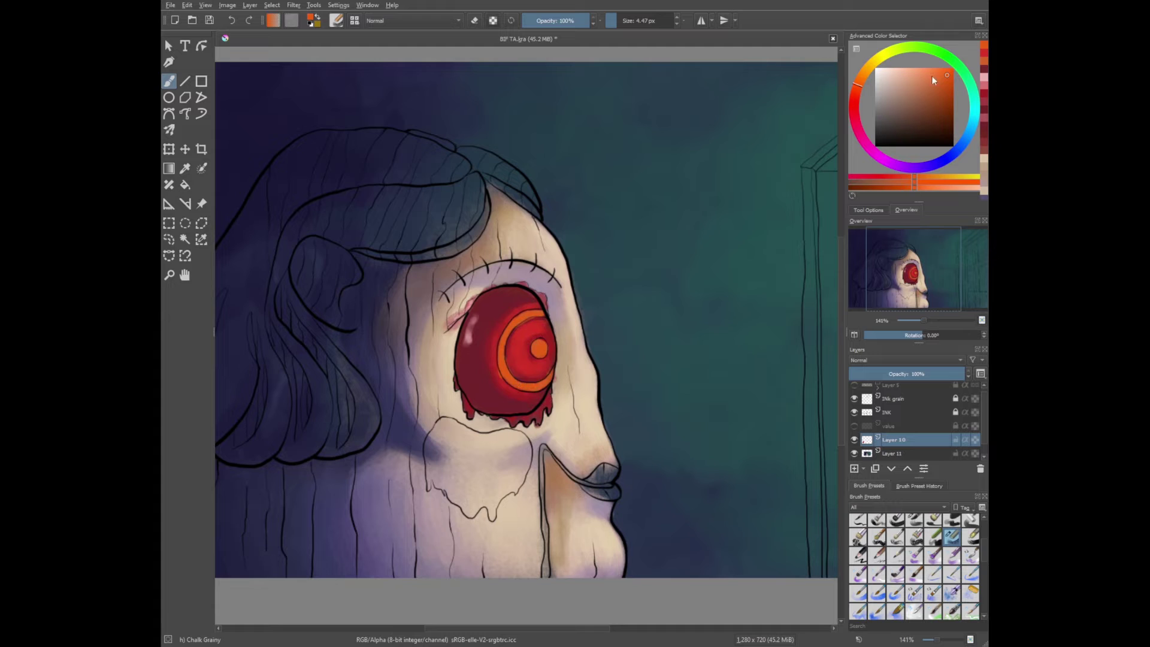
{"action": "left_click", "coordinate": [869, 67]}
{"action": "left_click", "coordinate": [918, 73]}
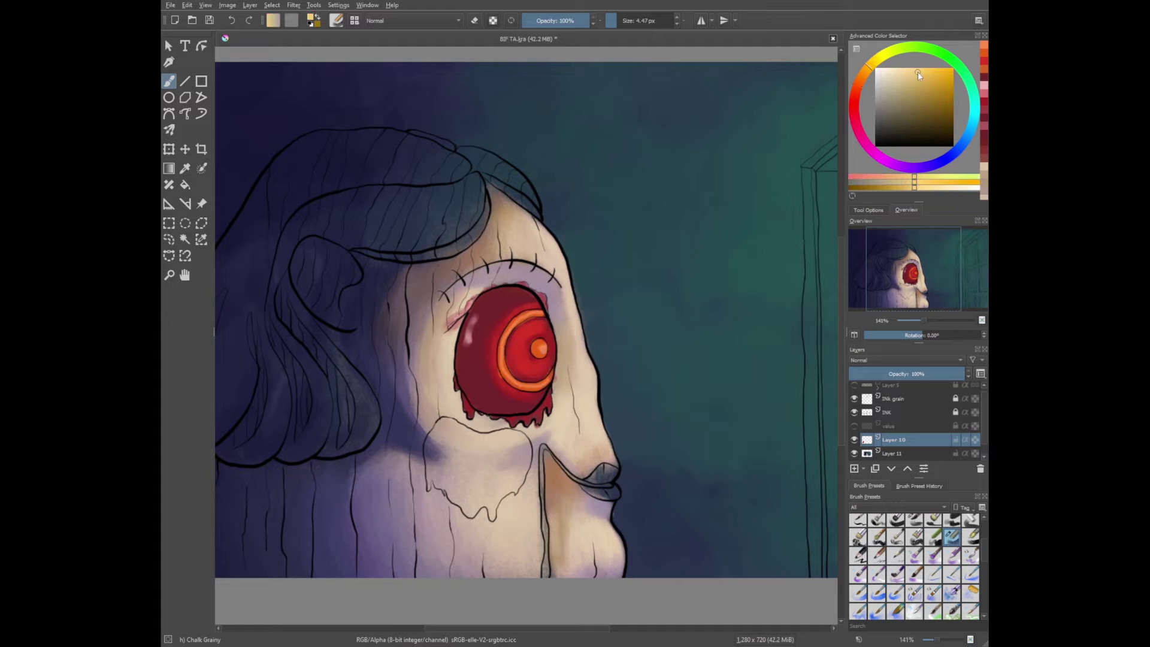
{"action": "mouse_move", "coordinate": [510, 326]}
{"action": "left_mouse_down"}
{"action": "mouse_move", "coordinate": [539, 313]}
{"action": "mouse_move", "coordinate": [533, 371]}
{"action": "left_mouse_up"}
{"action": "left_click", "coordinate": [537, 317], "text": "ctrl"}
{"action": "key", "text": "bracketright"}
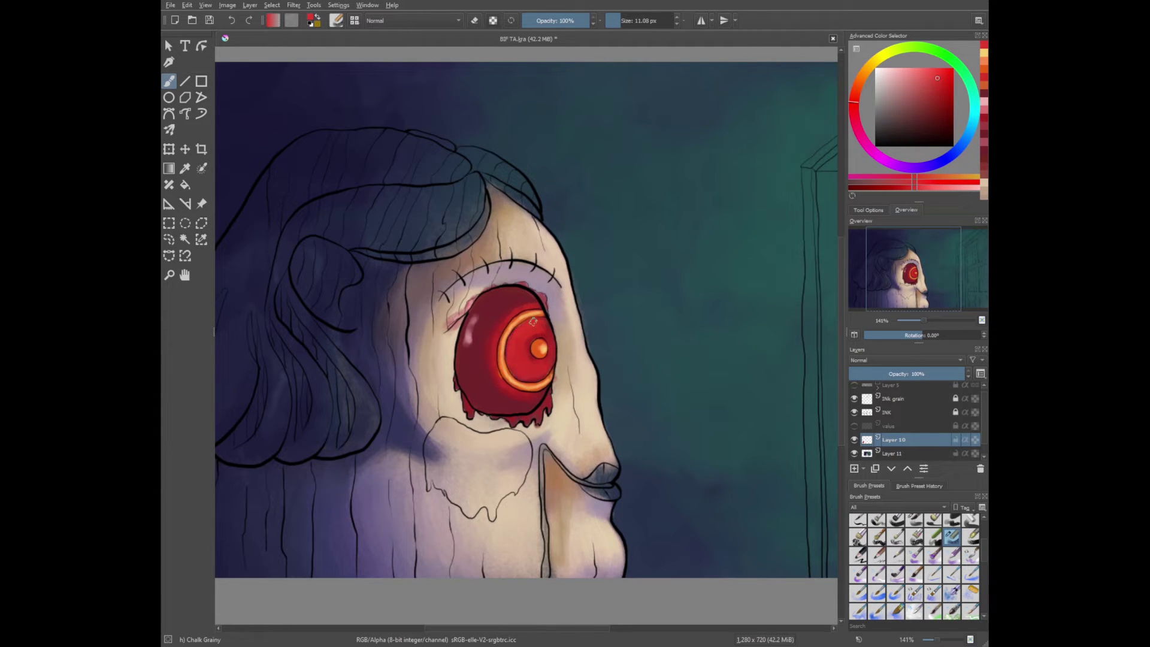
{"action": "left_click_drag", "start_coordinate": [498, 306], "coordinate": [515, 384]}
{"action": "key", "text": "slash"}
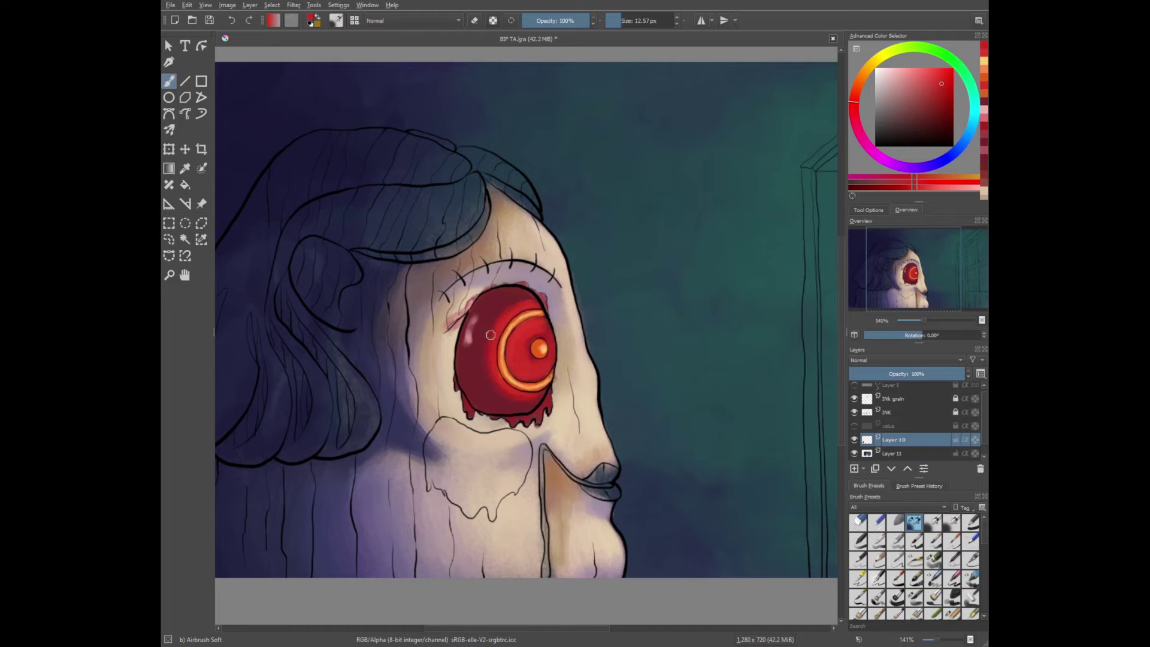
Softly lighten the iris with a lighter red airbrush
{"action": "key", "text": "bracketleft"}
{"action": "key", "text": "bracketleft"}
{"action": "left_click", "coordinate": [526, 307], "text": "ctrl"}
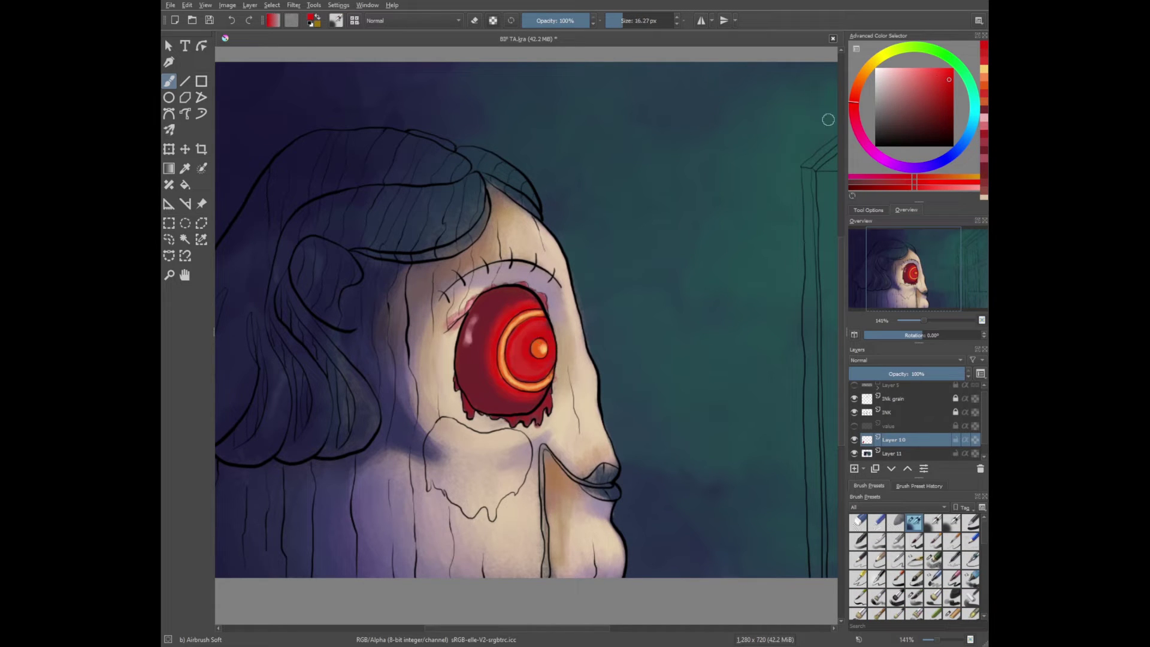
{"action": "left_click", "coordinate": [522, 336], "text": "ctrl"}
{"action": "mouse_move", "coordinate": [515, 327]}
{"action": "left_mouse_down"}
{"action": "mouse_move", "coordinate": [531, 369]}
{"action": "mouse_move", "coordinate": [516, 340]}
{"action": "left_mouse_up"}
{"action": "key", "text": "bracketleft"}
{"action": "key", "text": "bracketleft"}
{"action": "left_click", "coordinate": [524, 348], "text": "ctrl"}
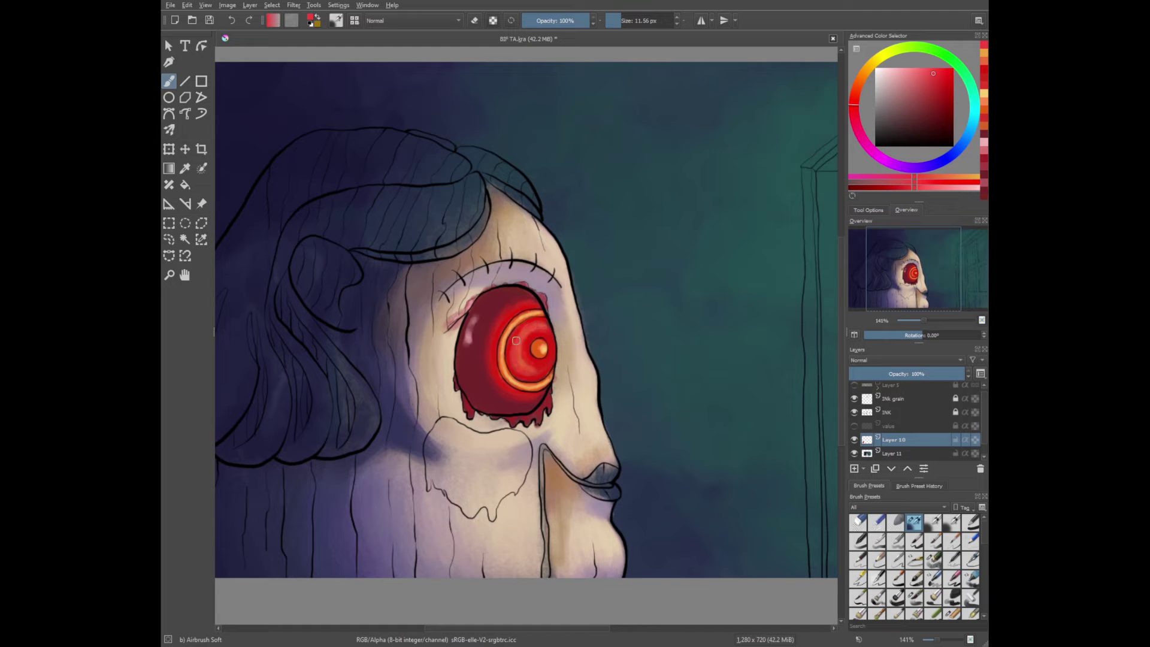
Airbrush an orange glow down through the iris
{"action": "left_click", "coordinate": [518, 349], "text": "ctrl"}
{"action": "key", "text": "bracketright"}
{"action": "left_click", "coordinate": [520, 346], "text": "ctrl"}
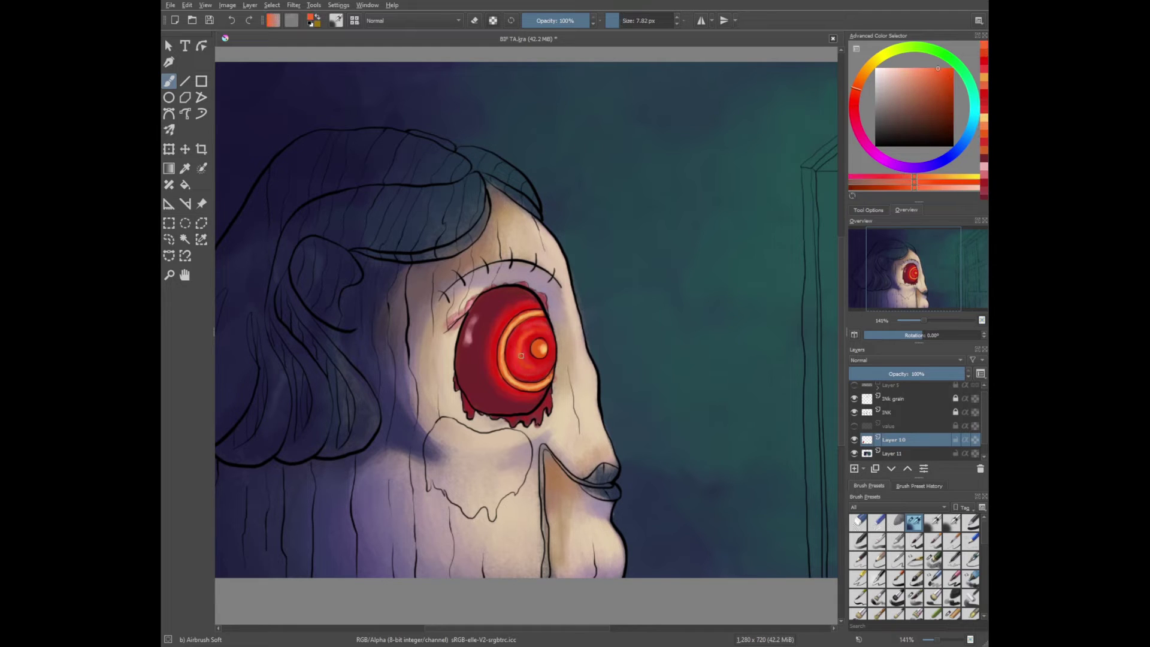
{"action": "key", "text": "bracketright"}
{"action": "mouse_move", "coordinate": [527, 335]}
{"action": "left_mouse_down"}
{"action": "mouse_move", "coordinate": [523, 355]}
{"action": "mouse_move", "coordinate": [503, 312]}
{"action": "mouse_move", "coordinate": [527, 393]}
{"action": "left_mouse_up"}
Pick deeper and brighter red-orange tones from the eye for shading
{"action": "left_click", "coordinate": [514, 297], "text": "ctrl"}
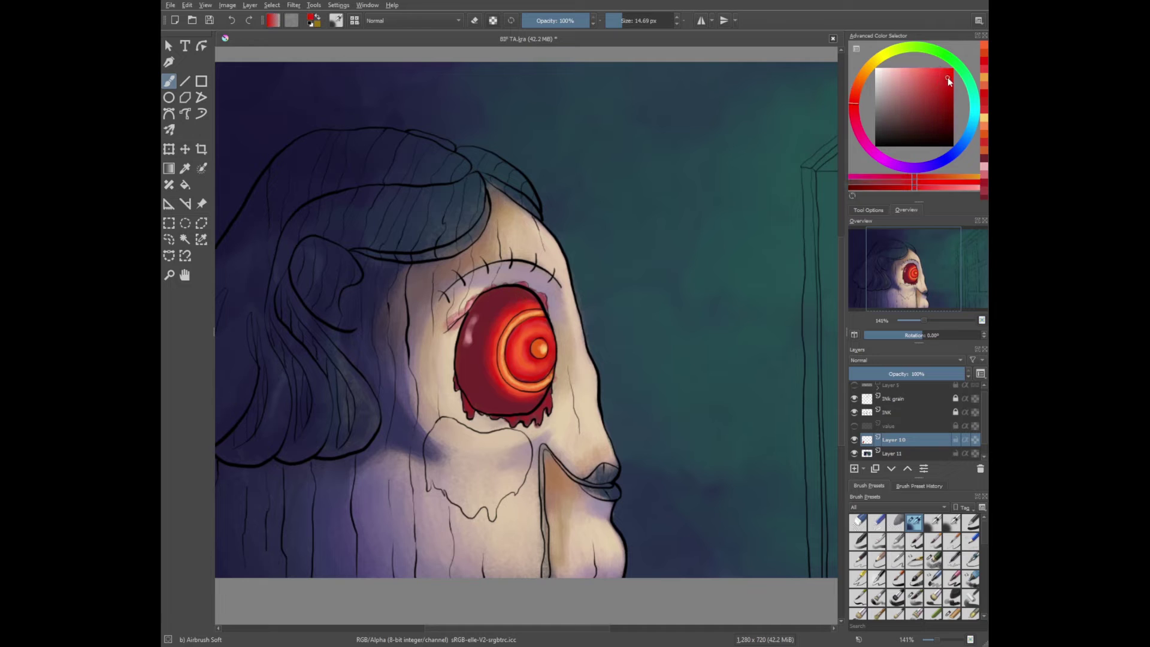
{"action": "key", "text": "bracketleft"}
{"action": "left_click", "coordinate": [490, 329], "text": "ctrl"}
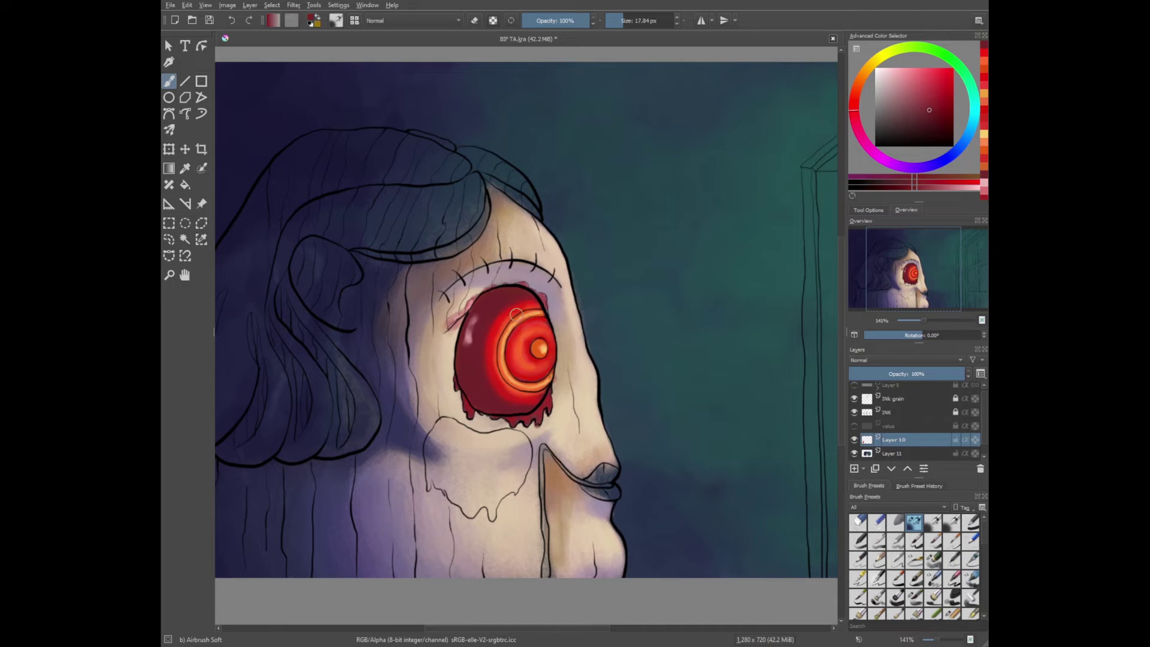
{"action": "key", "text": "ctrl+plus"}
{"action": "key", "text": "bracketleft"}
{"action": "key", "text": "bracketleft"}
{"action": "key", "text": "bracketleft"}
{"action": "left_click", "coordinate": [532, 414], "text": "ctrl"}
{"action": "left_click", "coordinate": [529, 294], "text": "ctrl"}
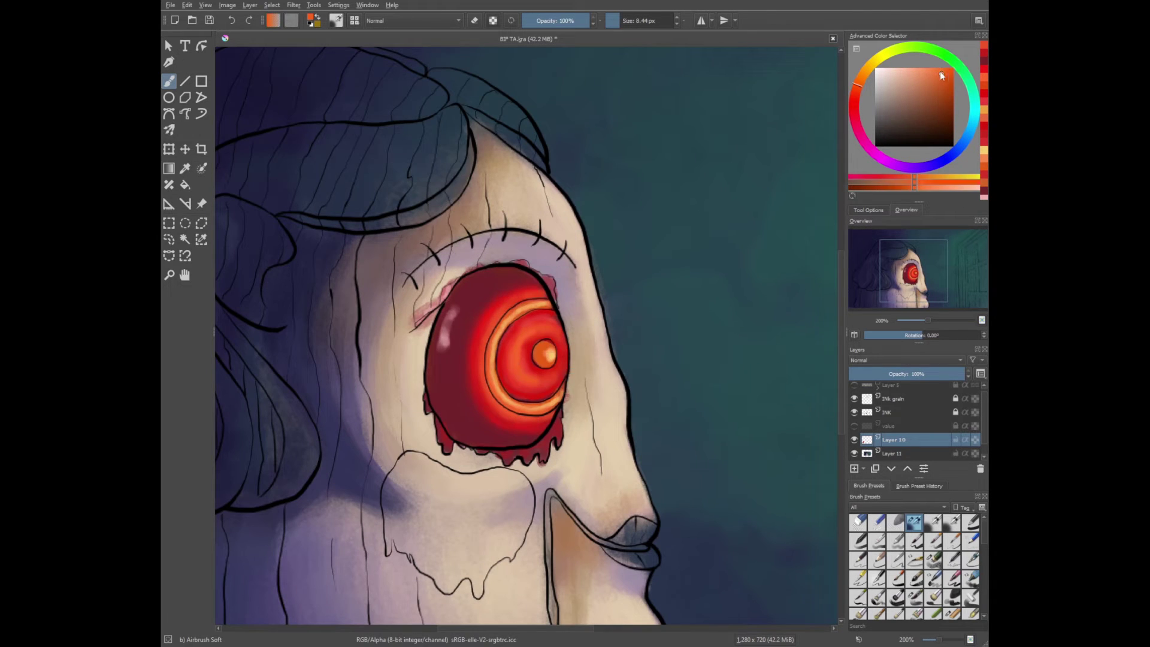
{"action": "key", "text": "1"}
Paint a pale yellow highlight on the upper left of the eye
{"action": "left_click", "coordinate": [934, 92]}
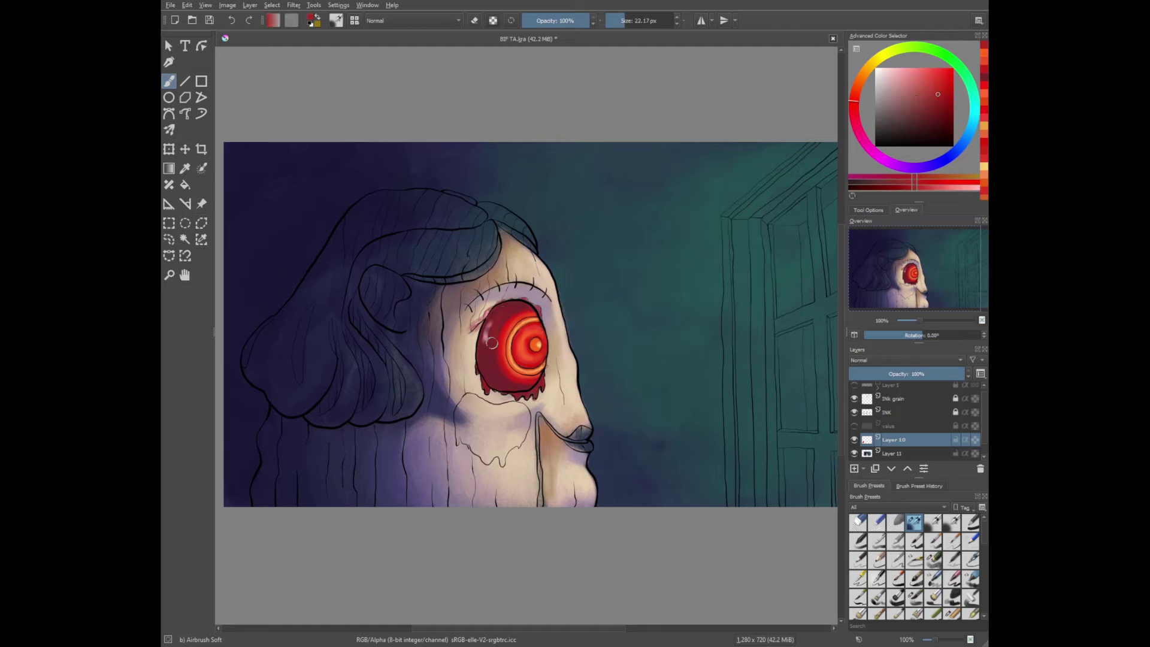
{"action": "key", "text": "bracketright"}
{"action": "left_click", "coordinate": [495, 370], "text": "ctrl"}
{"action": "left_click_drag", "start_coordinate": [502, 345], "coordinate": [501, 329]}
{"action": "left_click", "coordinate": [902, 72]}
{"action": "left_click", "coordinate": [895, 71]}
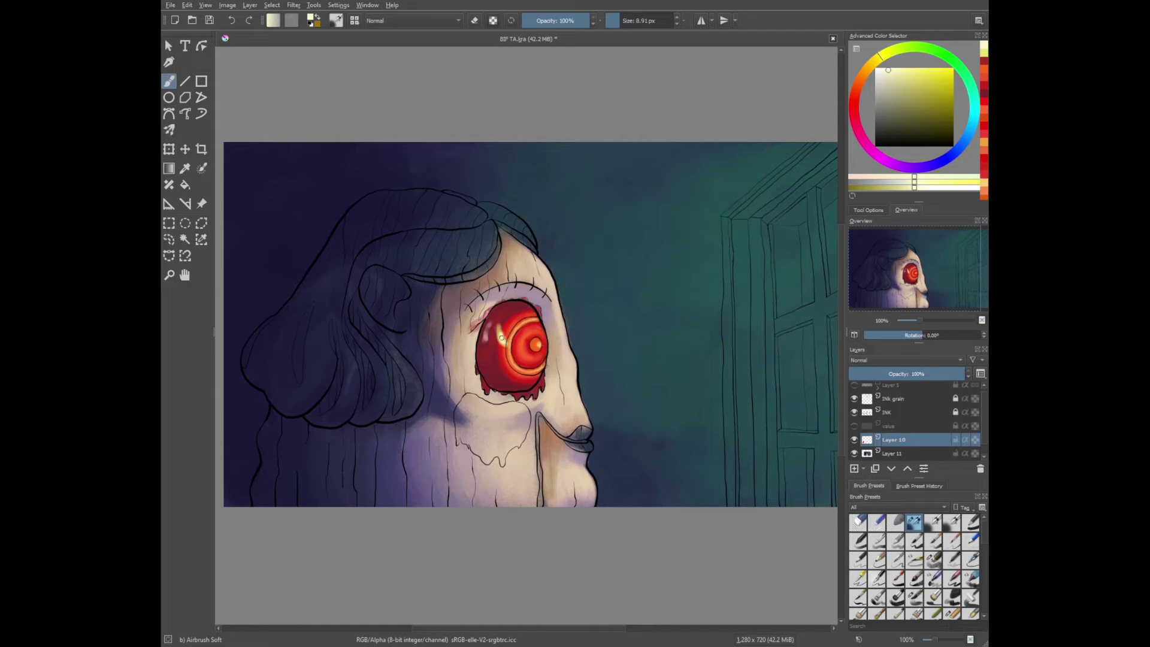
Sample dark and bright reds from the eye and zoom out to review the glow
{"action": "key", "text": "ctrl+minus"}
{"action": "key", "text": "ctrl+plus"}
{"action": "key", "text": "ctrl+plus"}
{"action": "key", "text": "bracketleft"}
{"action": "key", "text": "bracketleft"}
{"action": "key", "text": "bracketleft"}
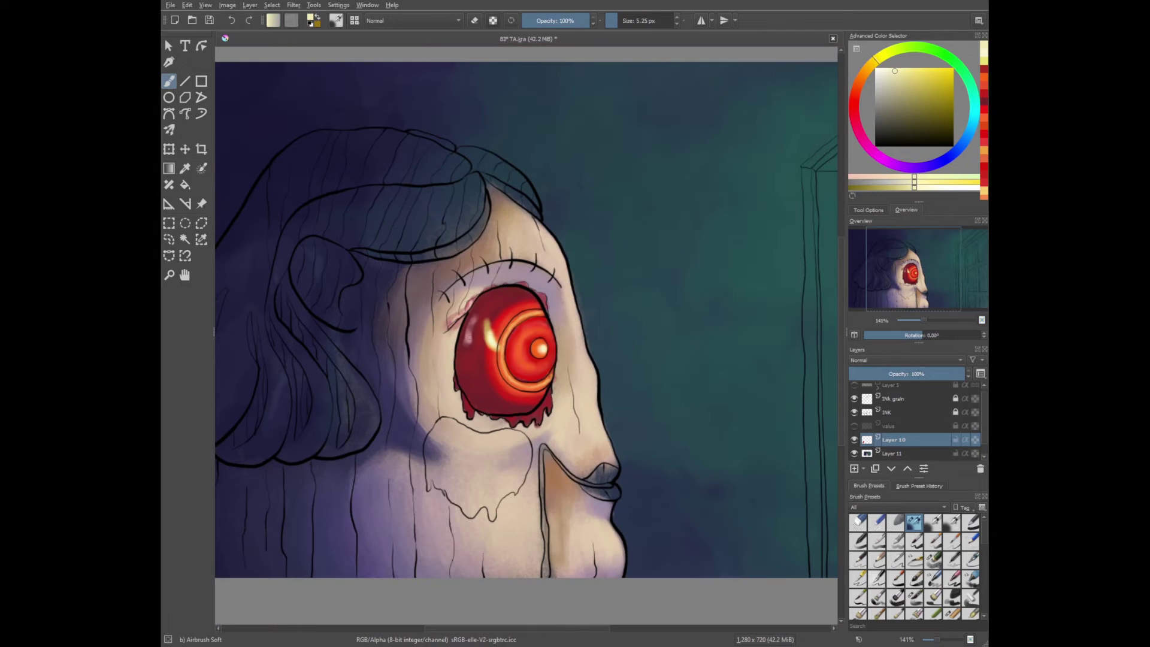
{"action": "left_click", "coordinate": [479, 396], "text": "ctrl"}
{"action": "key", "text": "bracketright"}
{"action": "key", "text": "bracketright"}
{"action": "key", "text": "bracketleft"}
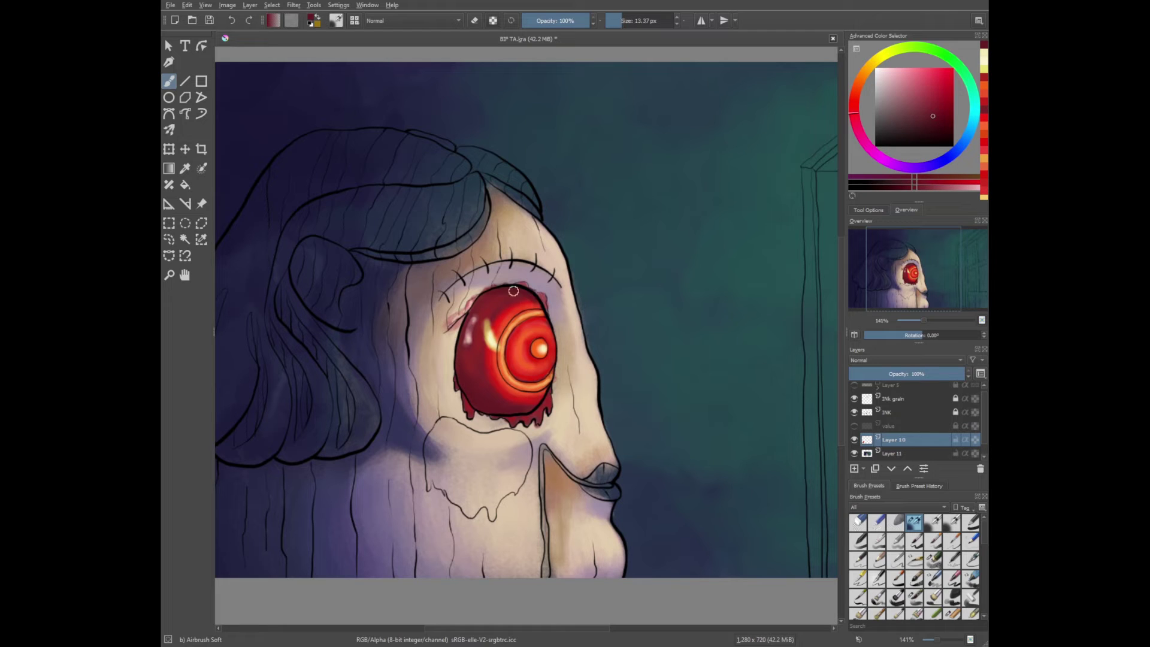
{"action": "left_click", "coordinate": [549, 322], "text": "ctrl"}
{"action": "key", "text": "ctrl+minus"}
{"action": "key", "text": "ctrl+minus"}
{"action": "key", "text": "ctrl+minus"}
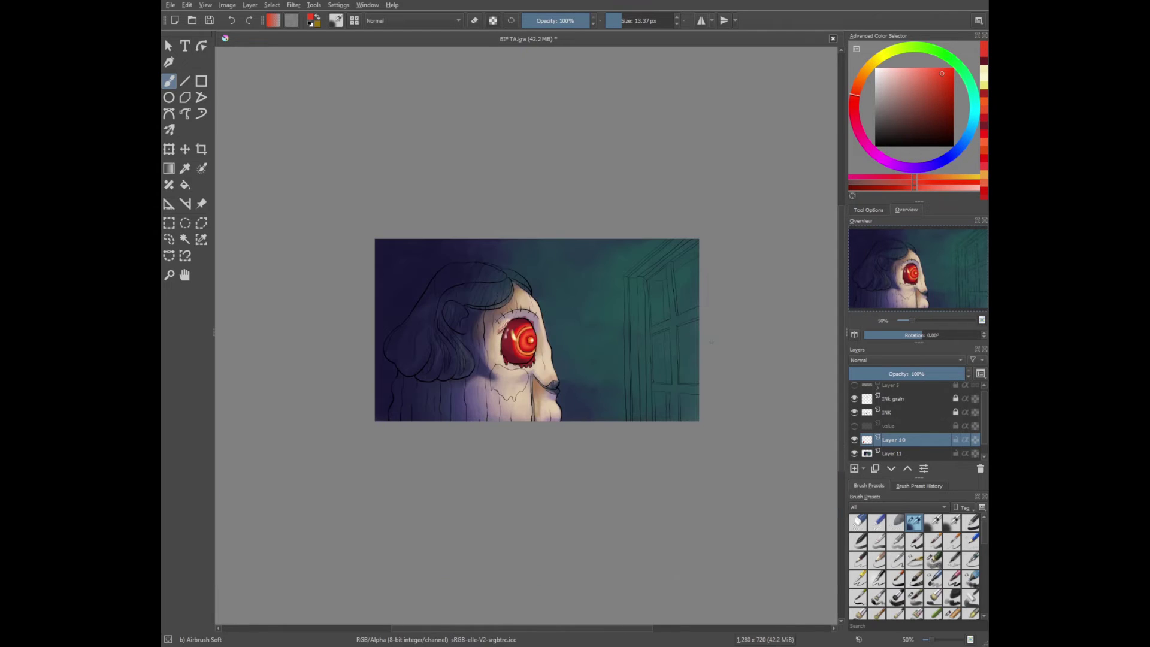
{"action": "key", "text": "ctrl+plus"}
{"action": "key", "text": "ctrl+plus"}
{"action": "key", "text": "ctrl+plus"}
{"action": "key", "text": "ctrl+plus"}
Sample the dark navy of the hair and darken a patch of it
{"action": "key", "text": "ctrl+minus"}
{"action": "key", "text": "ctrl+minus"}
{"action": "key", "text": "slash"}
{"action": "left_click", "coordinate": [336, 163], "text": "ctrl"}
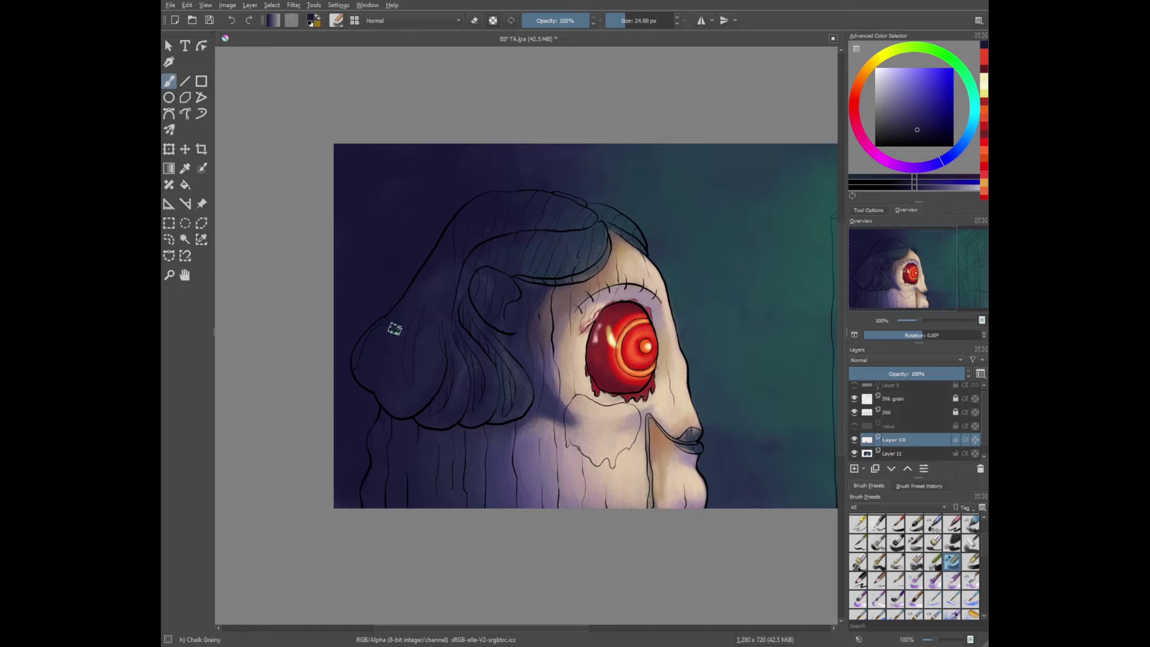
{"action": "left_click", "coordinate": [372, 374]}
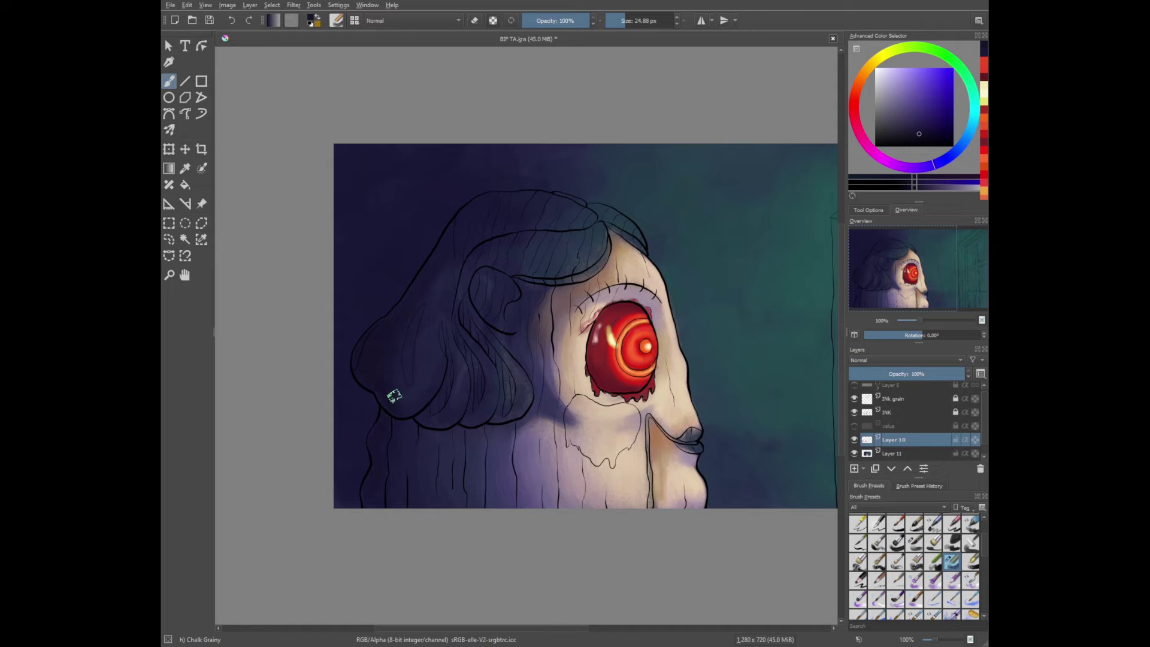
Paint a saturated crimson blush over the cheek with the Nice texture 1 brush
{"action": "key", "text": "slash"}
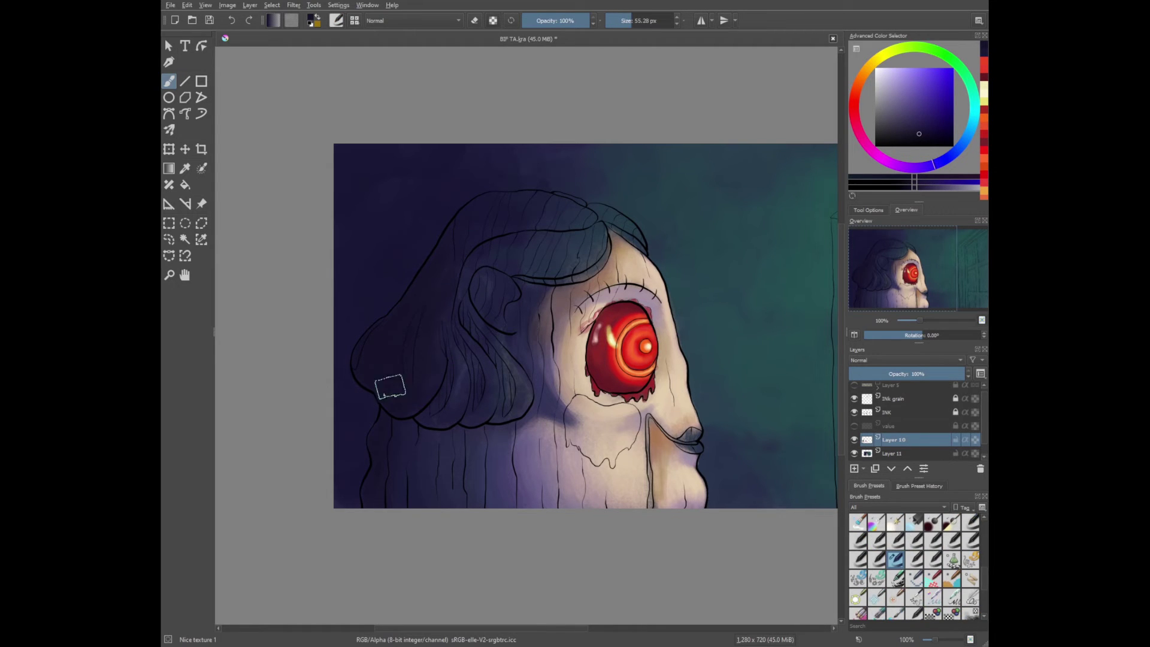
{"action": "left_click_drag", "start_coordinate": [390, 388], "coordinate": [387, 419], "text": "shift"}
{"action": "left_click_drag", "start_coordinate": [459, 250], "coordinate": [453, 250], "text": "shift"}
{"action": "left_click", "coordinate": [854, 99]}
{"action": "left_click", "coordinate": [928, 90]}
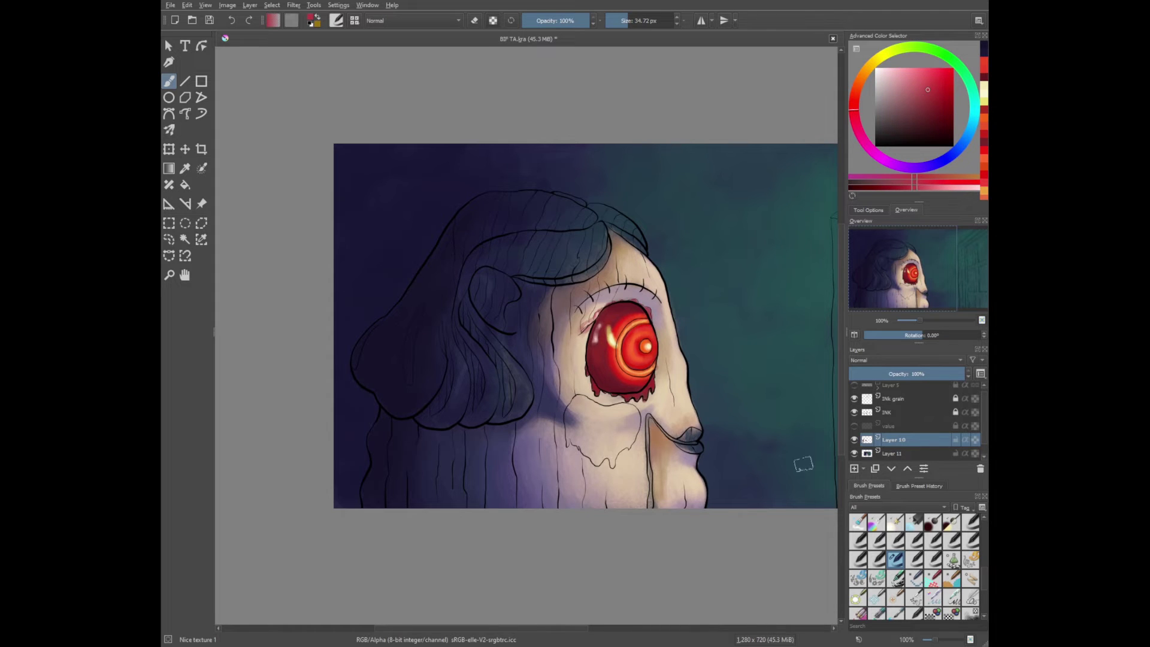
{"action": "scroll", "coordinate": [587, 335], "scroll_direction": "up", "scroll_amount": 3}
{"action": "mouse_move", "coordinate": [527, 324]}
{"action": "left_mouse_down"}
{"action": "mouse_move", "coordinate": [605, 335]}
{"action": "mouse_move", "coordinate": [557, 365]}
{"action": "mouse_move", "coordinate": [611, 301]}
{"action": "mouse_move", "coordinate": [521, 278]}
{"action": "mouse_move", "coordinate": [569, 335]}
{"action": "mouse_move", "coordinate": [641, 336]}
{"action": "mouse_move", "coordinate": [527, 354]}
{"action": "mouse_move", "coordinate": [552, 339]}
{"action": "mouse_move", "coordinate": [569, 359]}
{"action": "mouse_move", "coordinate": [629, 348]}
{"action": "mouse_move", "coordinate": [598, 386]}
{"action": "mouse_move", "coordinate": [627, 352]}
{"action": "left_mouse_up"}
{"action": "left_click", "coordinate": [858, 127]}
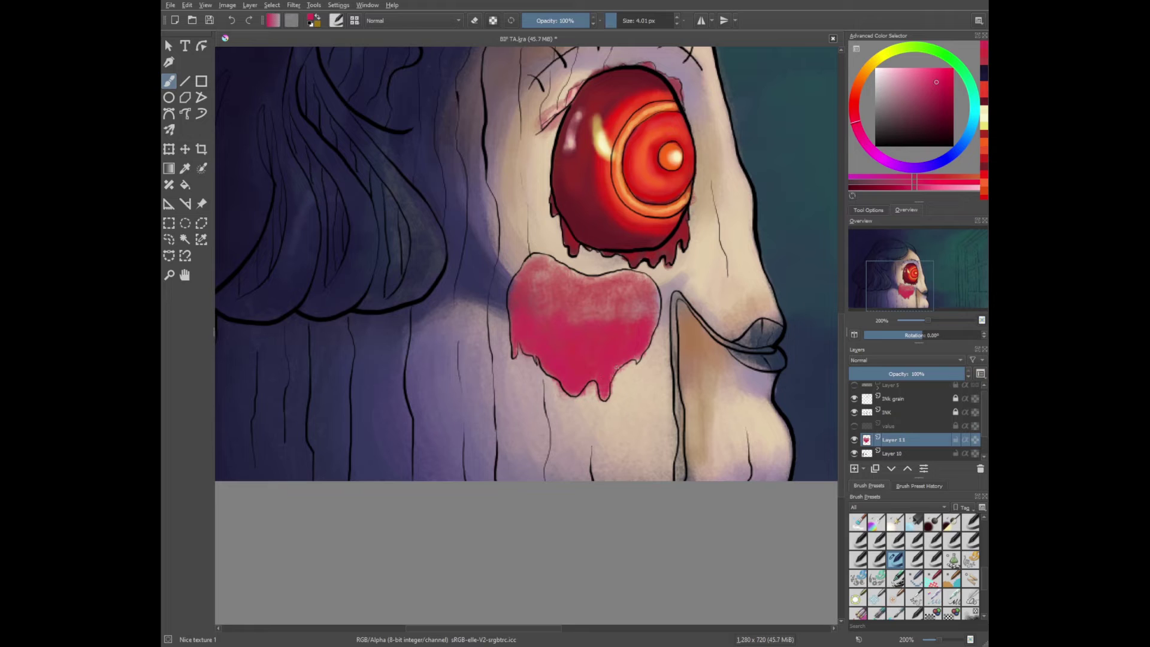
Paint brighter saturated pink onto the lower part of the blush
{"action": "left_click", "coordinate": [920, 106]}
{"action": "key", "text": "bracketright"}
{"action": "key", "text": "bracketright"}
{"action": "key", "text": "bracketright"}
{"action": "key", "text": "bracketleft"}
{"action": "key", "text": "bracketleft"}
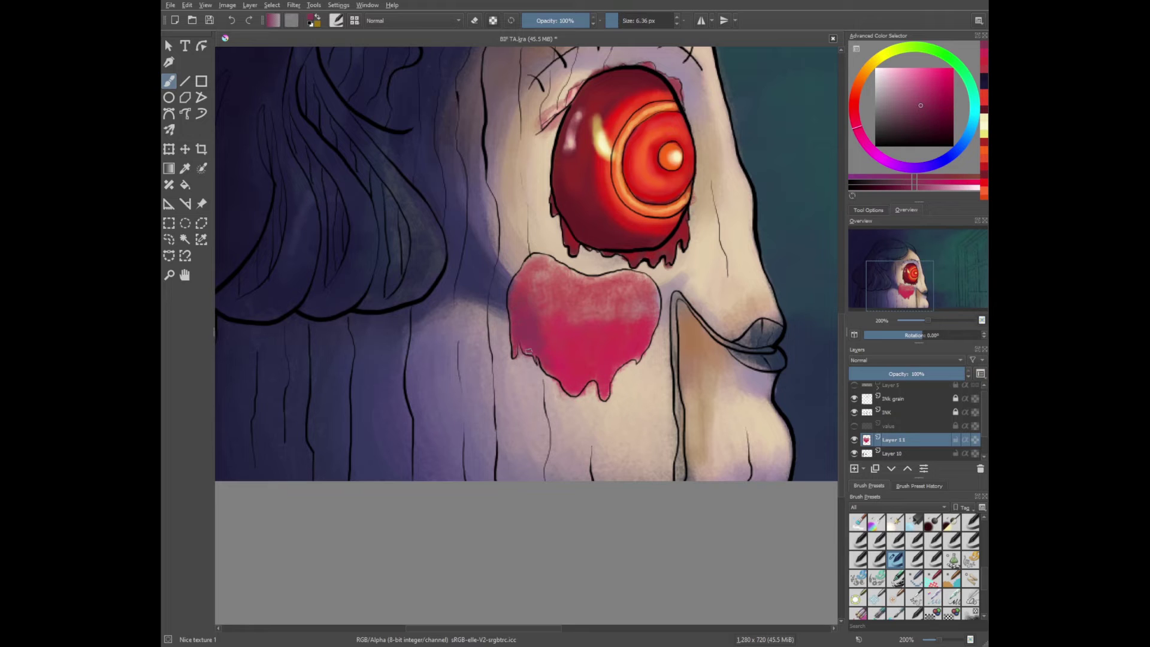
{"action": "left_click", "coordinate": [554, 363], "text": "ctrl"}
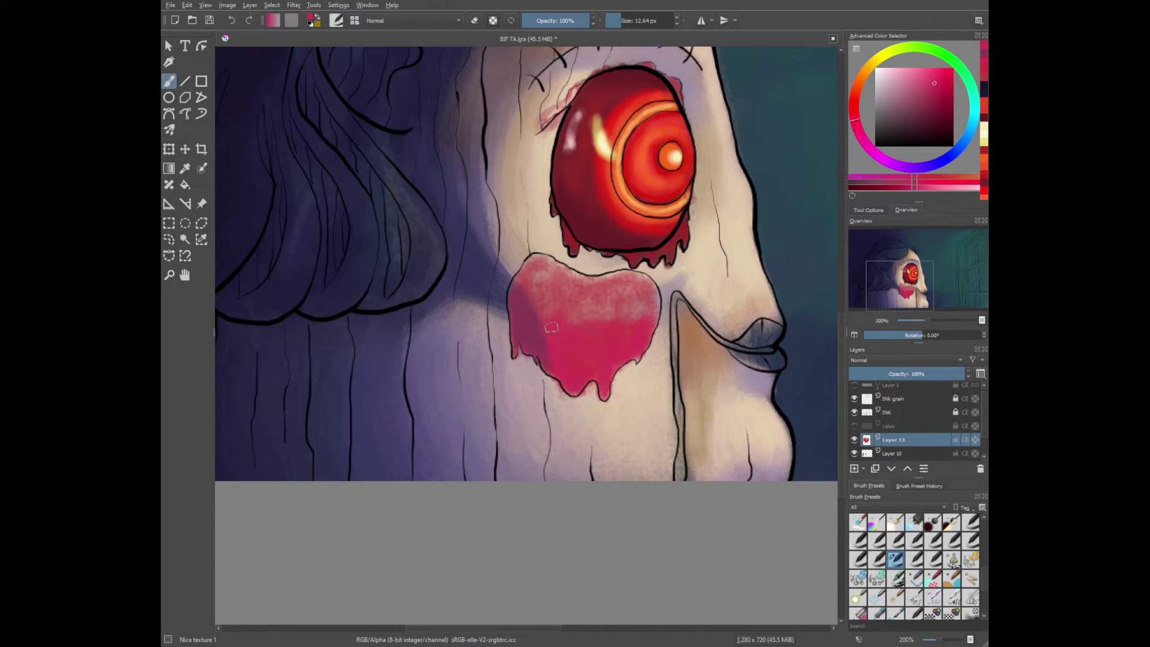
{"action": "key", "text": "bracketleft"}
{"action": "key", "text": "bracketleft"}
{"action": "left_click_drag", "start_coordinate": [567, 378], "coordinate": [574, 391]}
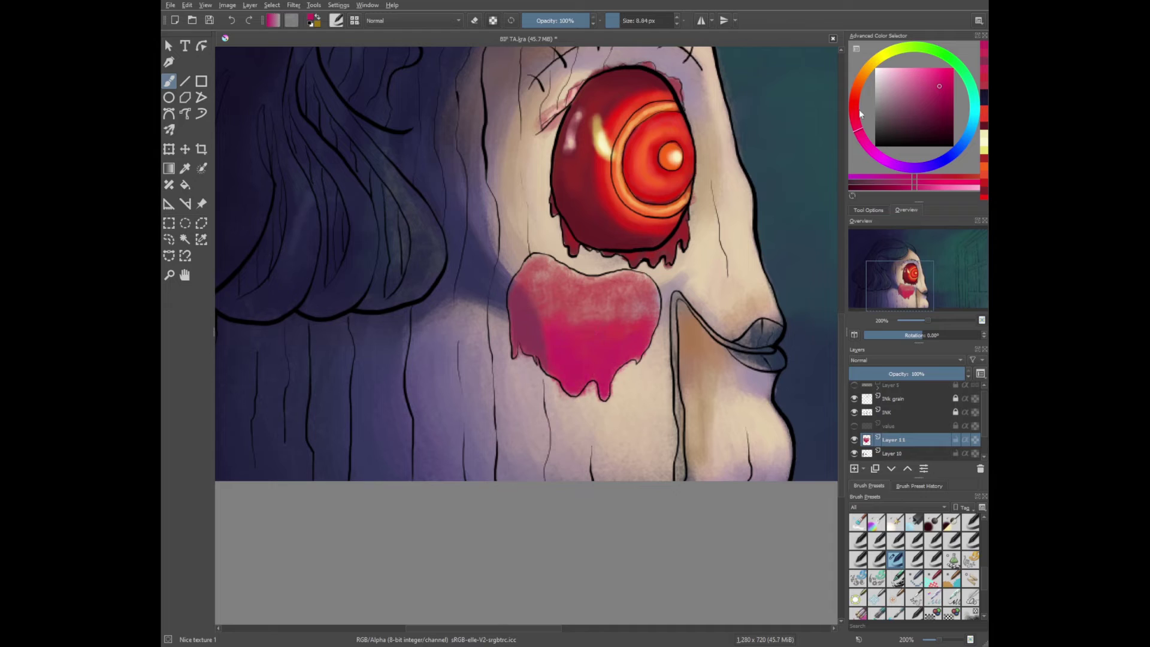
Add pink along the blush's upper edge and repaint it in a lighter pink
{"action": "left_click", "coordinate": [860, 114]}
{"action": "mouse_move", "coordinate": [536, 268]}
{"action": "left_mouse_down"}
{"action": "mouse_move", "coordinate": [647, 296]}
{"action": "mouse_move", "coordinate": [604, 278]}
{"action": "left_mouse_up"}
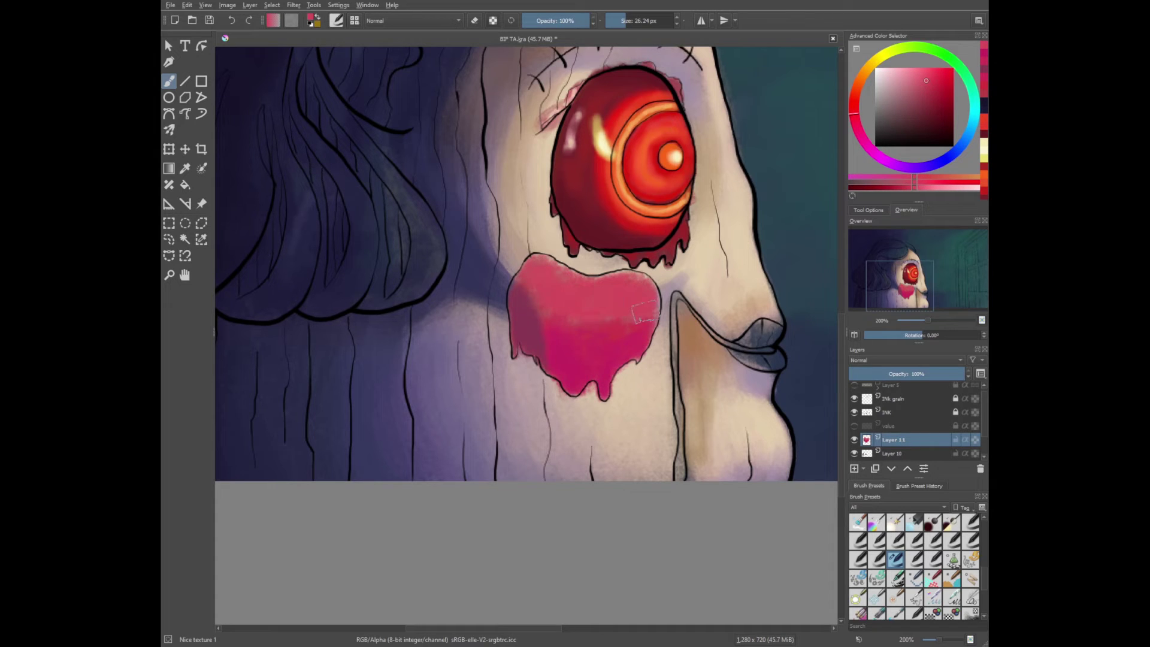
{"action": "left_click", "coordinate": [933, 75]}
{"action": "key", "text": "bracketleft"}
{"action": "key", "text": "bracketleft"}
{"action": "key", "text": "bracketleft"}
{"action": "key", "text": "bracketleft"}
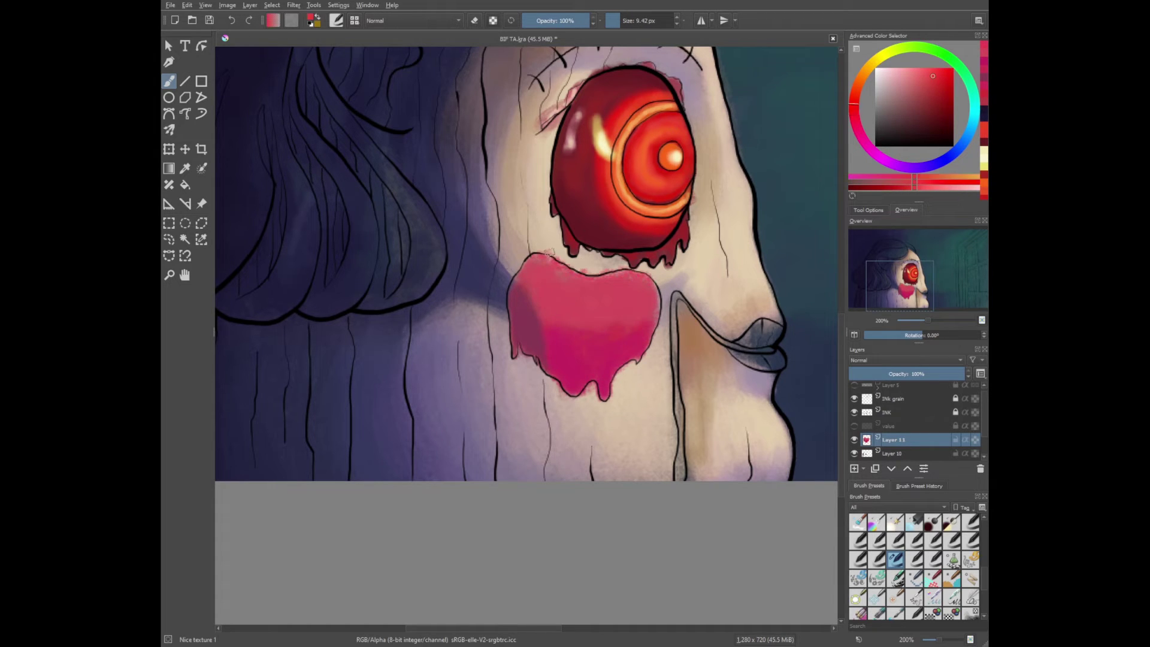
{"action": "left_click", "coordinate": [944, 87]}
{"action": "key", "text": "minus"}
{"action": "key", "text": "bracketright"}
{"action": "key", "text": "bracketright"}
{"action": "key", "text": "bracketright"}
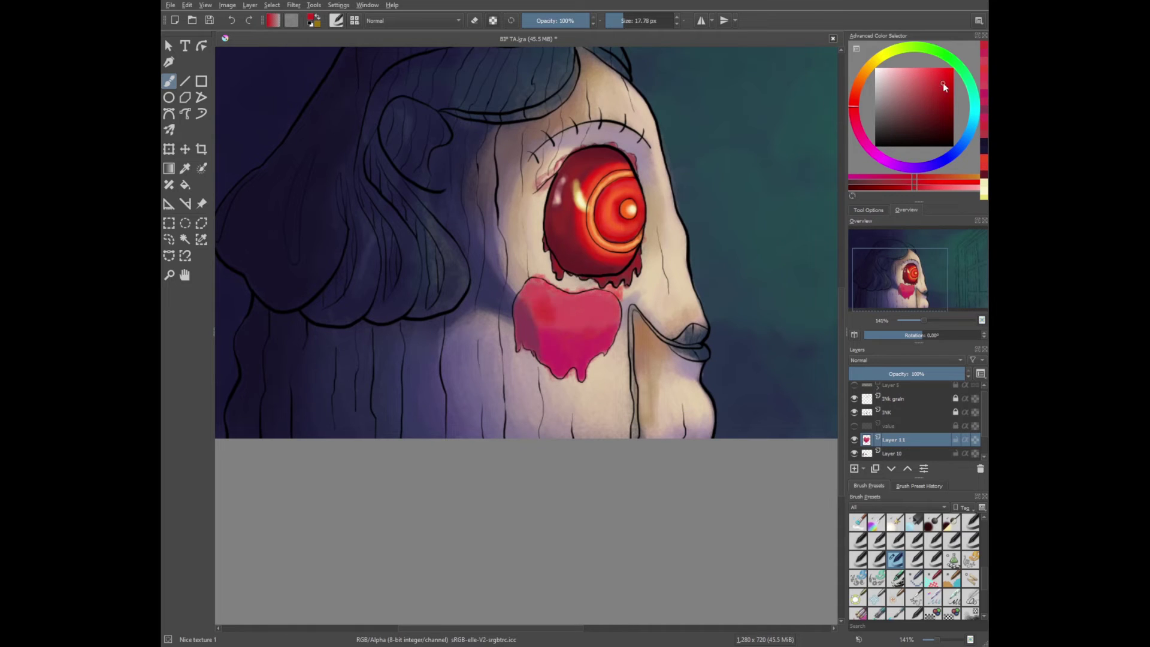
{"action": "key", "text": "bracketleft"}
{"action": "mouse_move", "coordinate": [560, 321]}
{"action": "left_mouse_down"}
{"action": "mouse_move", "coordinate": [611, 318]}
{"action": "mouse_move", "coordinate": [551, 296]}
{"action": "left_mouse_up"}
Sample lighter and magenta pinks from the blush, zooming out to compare
{"action": "left_click", "coordinate": [546, 294], "text": "ctrl"}
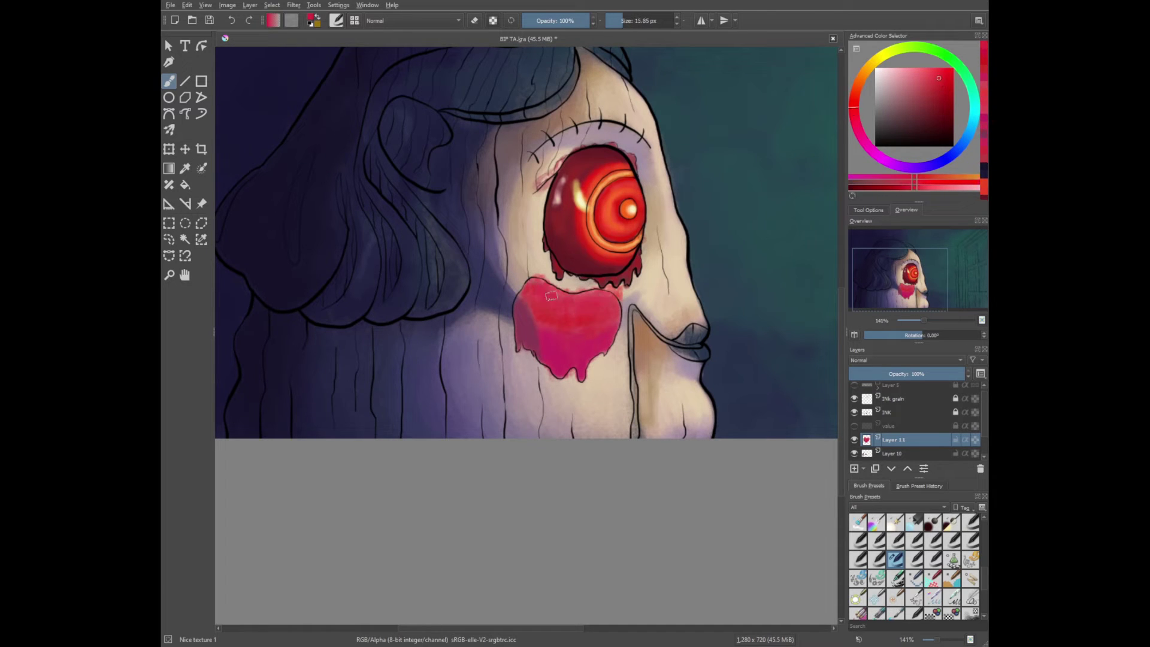
{"action": "left_click", "coordinate": [546, 295], "text": "ctrl"}
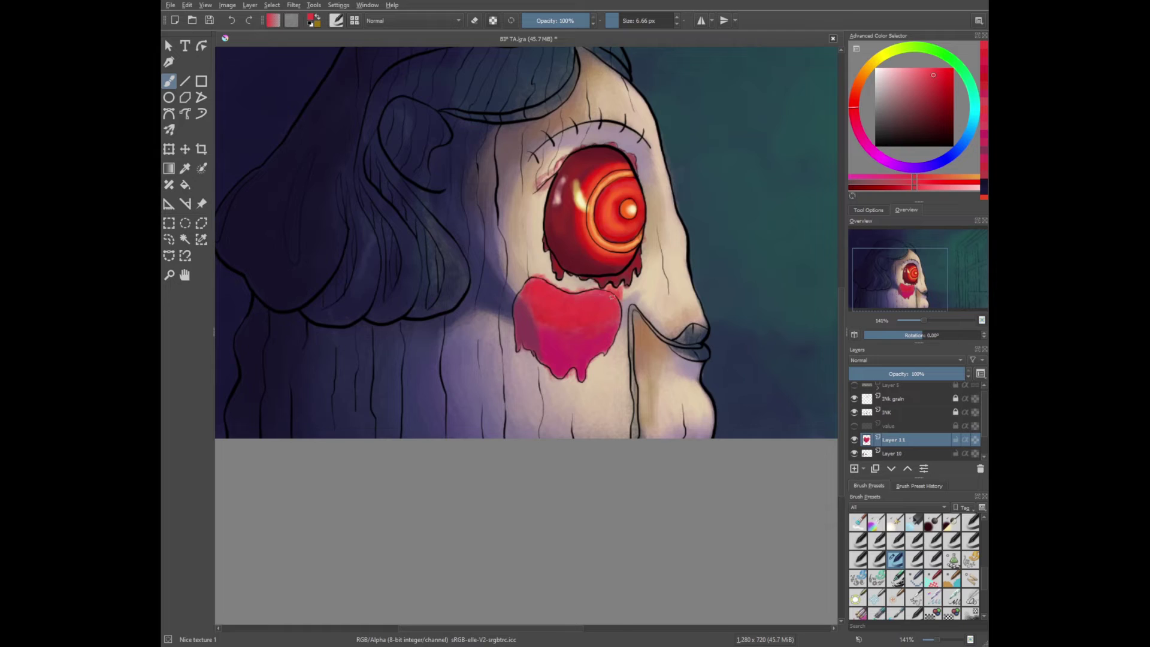
{"action": "key", "text": "minus"}
{"action": "left_click", "coordinate": [581, 308], "text": "ctrl"}
{"action": "key", "text": "bracketright"}
{"action": "key", "text": "bracketright"}
{"action": "key", "text": "bracketright"}
{"action": "key", "text": "bracketright"}
{"action": "key", "text": "minus"}
{"action": "key", "text": "minus"}
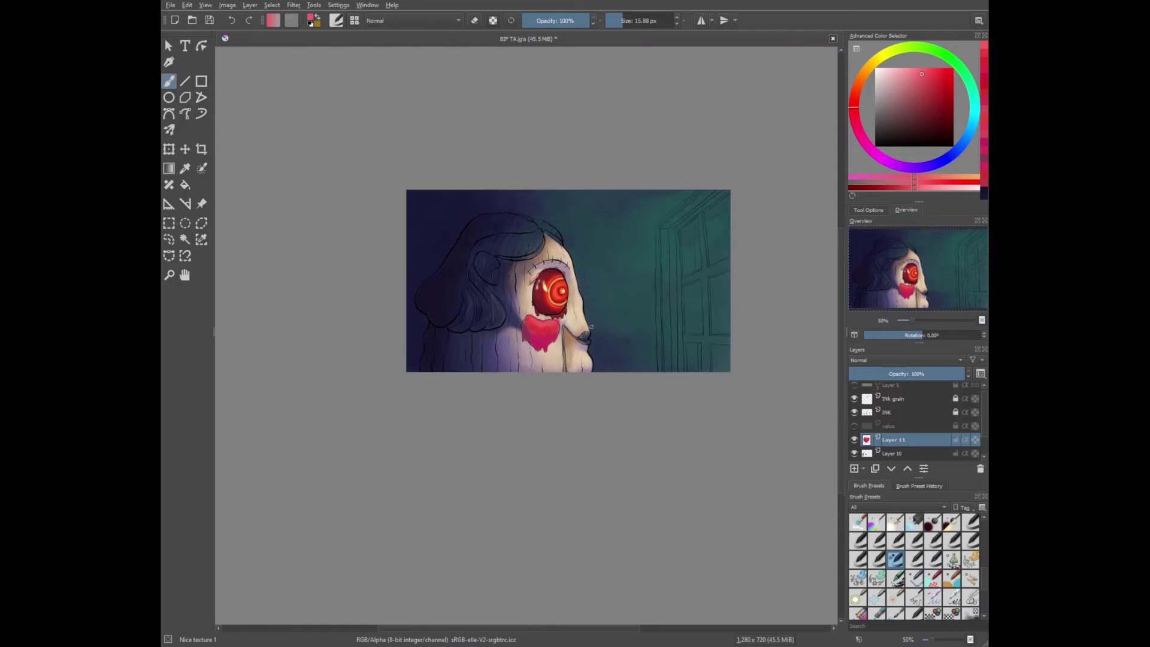
{"action": "key", "text": "plus"}
{"action": "key", "text": "plus"}
{"action": "left_click", "coordinate": [581, 340], "text": "ctrl"}
{"action": "key", "text": "plus"}
{"action": "key", "text": "plus"}
{"action": "left_click", "coordinate": [529, 321], "text": "ctrl"}
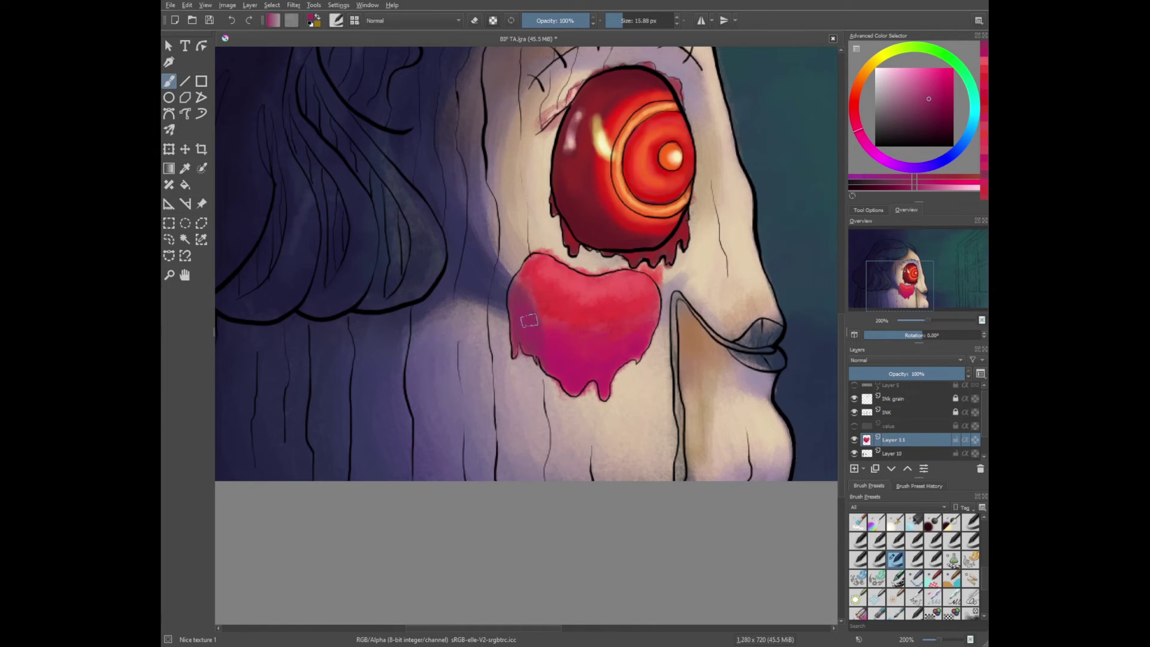
{"action": "key", "text": "minus"}
{"action": "key", "text": "minus"}
{"action": "key", "text": "minus"}
{"action": "key", "text": "minus"}
{"action": "key", "text": "plus"}
{"action": "key", "text": "plus"}
{"action": "key", "text": "plus"}
Choose a dark red for the lips and zoom in on them
{"action": "left_click", "coordinate": [532, 282], "text": "ctrl"}
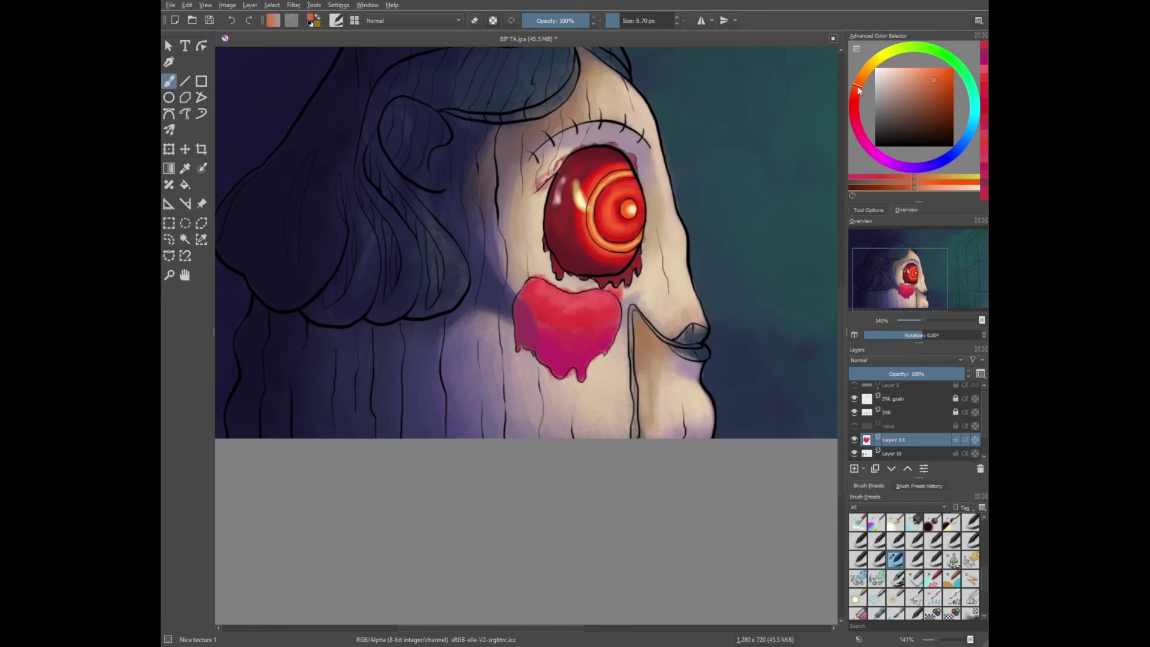
{"action": "key", "text": "bracketright"}
{"action": "key", "text": "bracketright"}
{"action": "left_click", "coordinate": [532, 282], "text": "ctrl"}
{"action": "key", "text": "minus"}
{"action": "key", "text": "plus"}
{"action": "key", "text": "plus"}
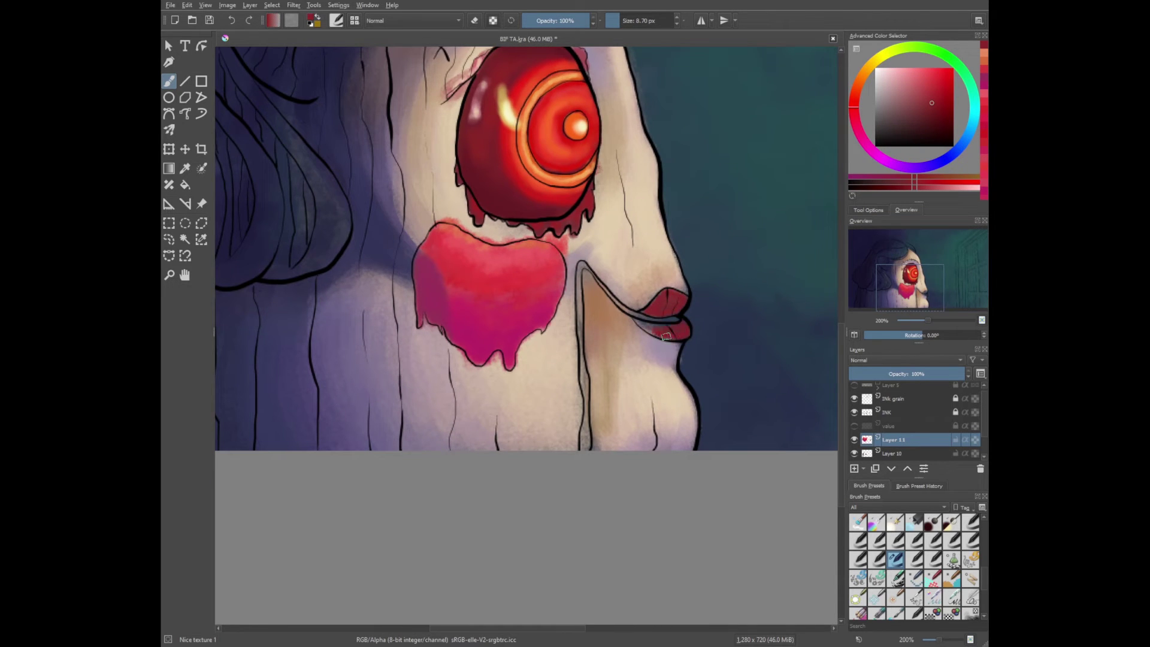
Paint the upper lip dark red, sampling reds from the lower lip
{"action": "left_click", "coordinate": [681, 337], "text": "ctrl"}
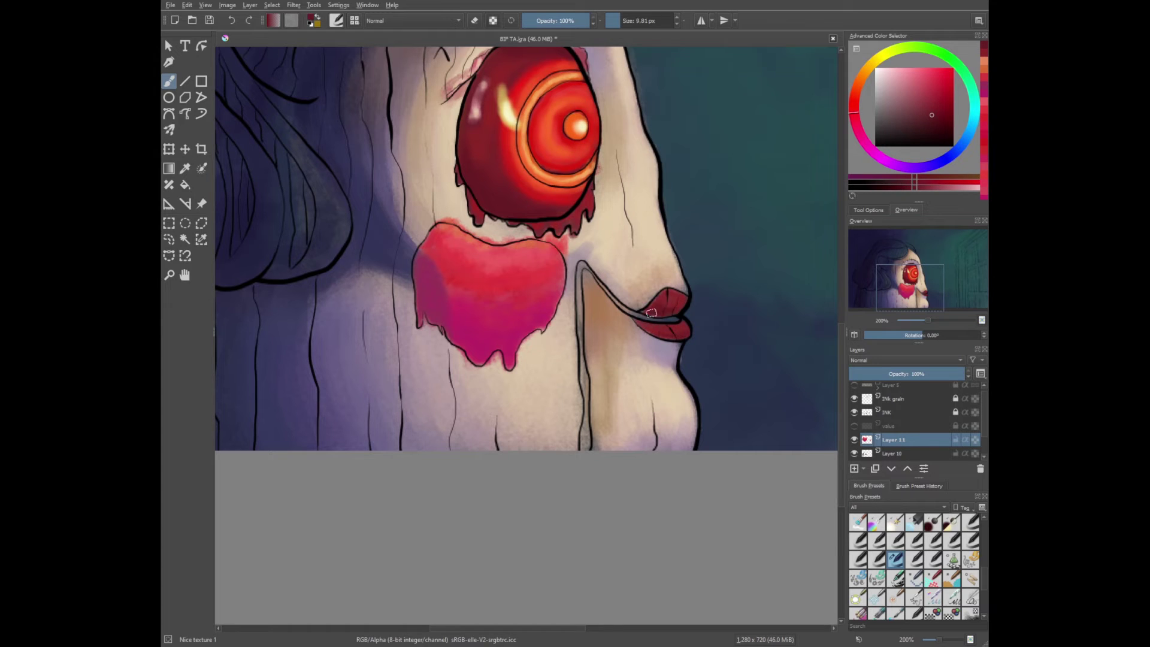
{"action": "left_click_drag", "start_coordinate": [643, 310], "coordinate": [655, 303]}
{"action": "left_click", "coordinate": [679, 329], "text": "ctrl"}
{"action": "key", "text": "bracketright"}
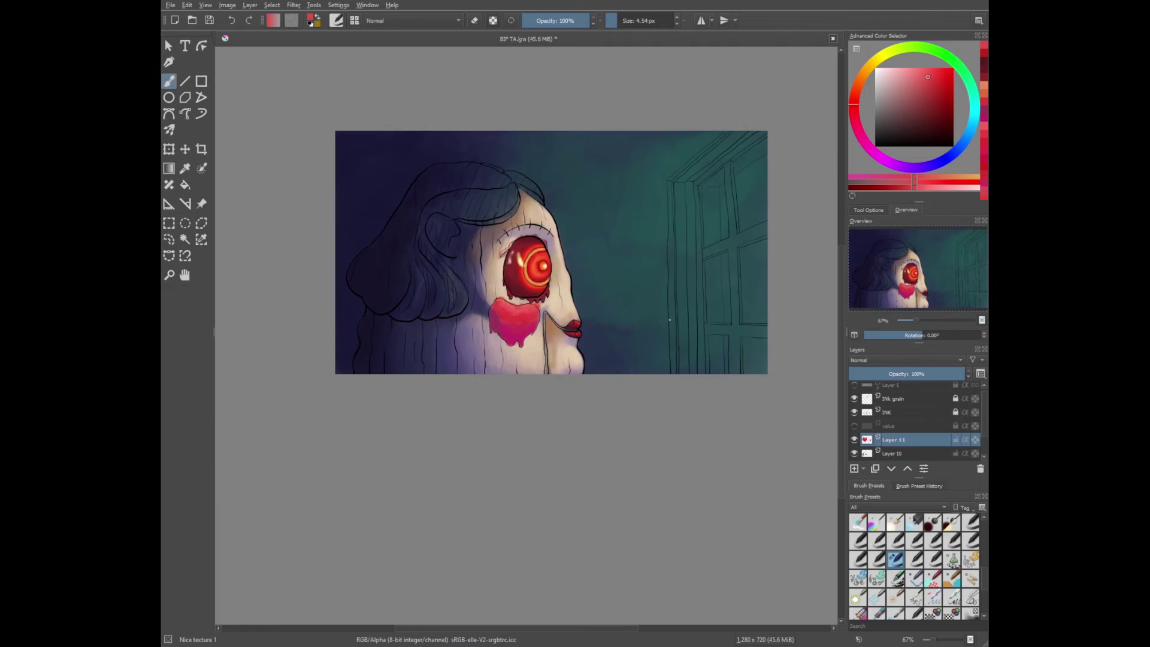
Rework the nose line stroke using the E eraser toggle, then check the whole image
{"action": "key", "text": "e"}
{"action": "key", "text": "e"}
{"action": "mouse_move", "coordinate": [584, 449]}
{"action": "left_mouse_down"}
{"action": "mouse_move", "coordinate": [586, 389]}
{"action": "mouse_move", "coordinate": [560, 349]}
{"action": "mouse_move", "coordinate": [581, 356]}
{"action": "mouse_move", "coordinate": [579, 294]}
{"action": "left_mouse_up"}
{"action": "key", "text": "bracketleft"}
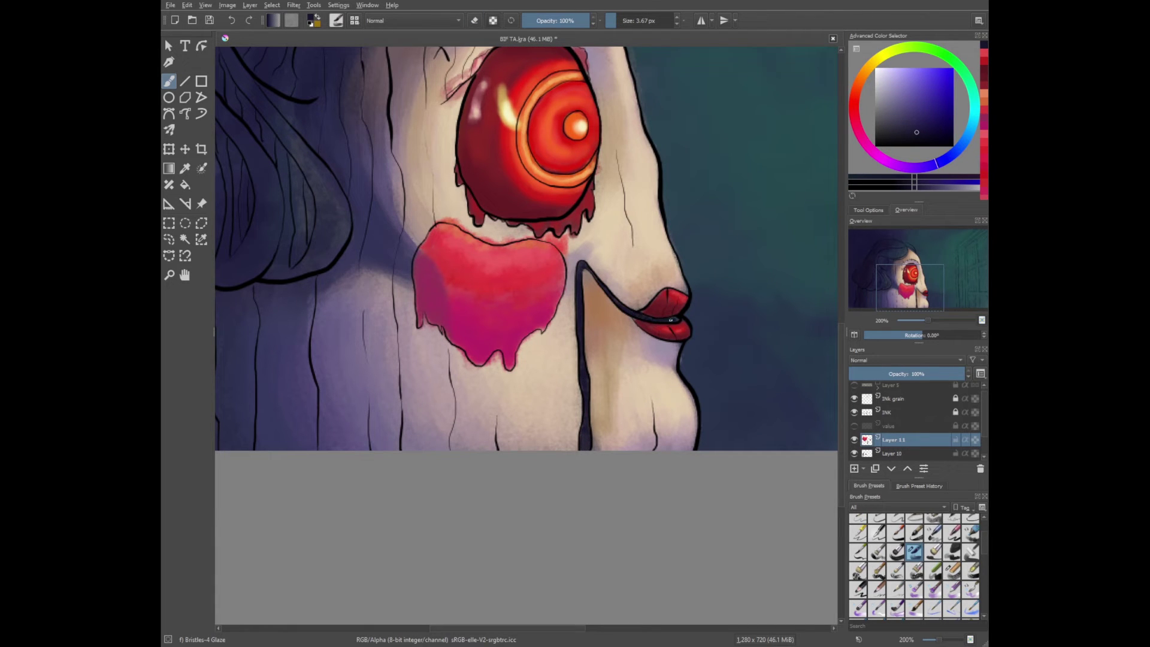
{"action": "key", "text": "minus"}
{"action": "key", "text": "minus"}
{"action": "key", "text": "minus"}
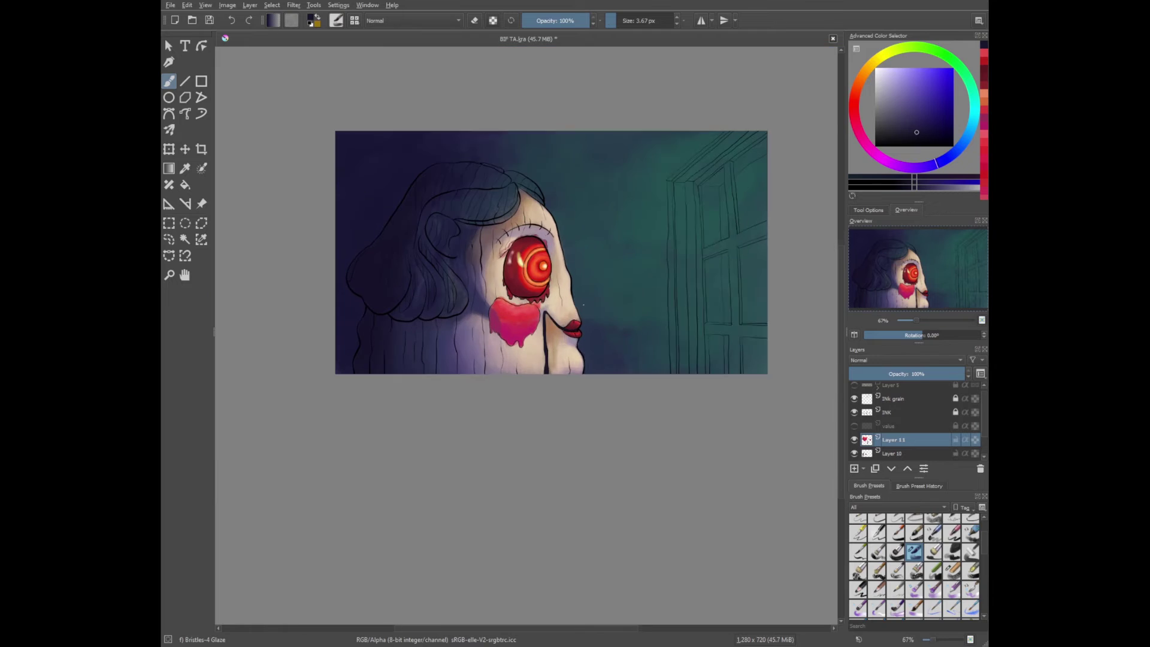
{"action": "key", "text": "plus"}
Glaze the hair with dark strokes, then muted reddish tones across the top
{"action": "key", "text": "bracketright"}
{"action": "key", "text": "bracketright"}
{"action": "key", "text": "bracketright"}
{"action": "key", "text": "bracketright"}
{"action": "key", "text": "bracketright"}
{"action": "key", "text": "bracketright"}
{"action": "key", "text": "bracketright"}
{"action": "key", "text": "bracketleft"}
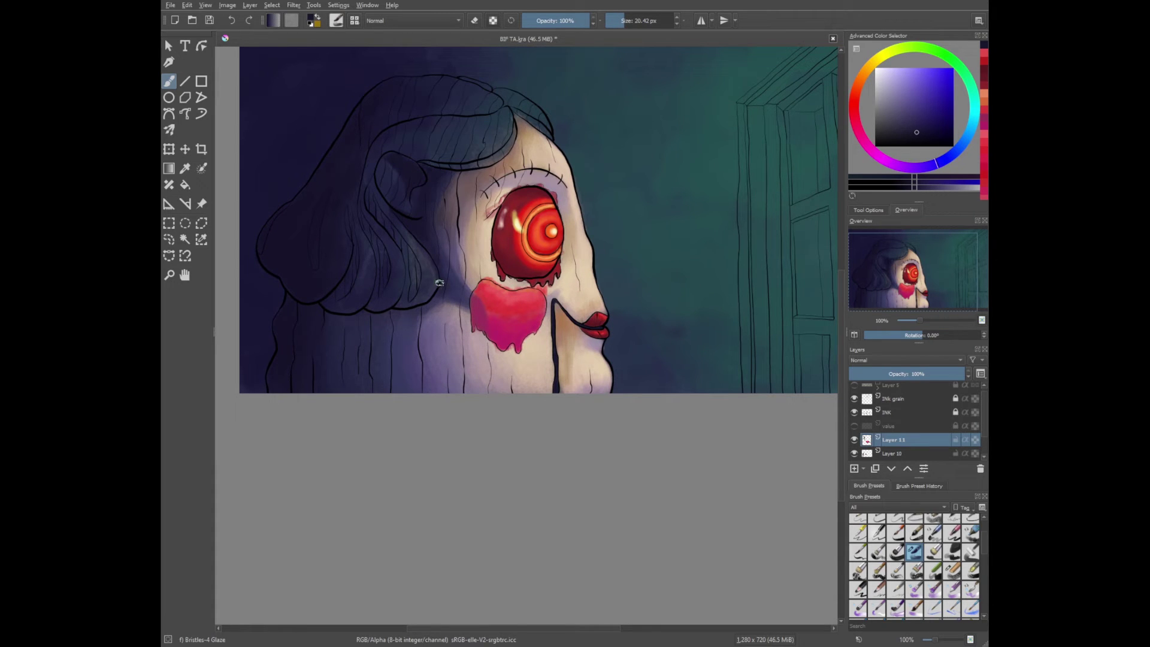
{"action": "left_click_drag", "start_coordinate": [368, 324], "coordinate": [395, 359]}
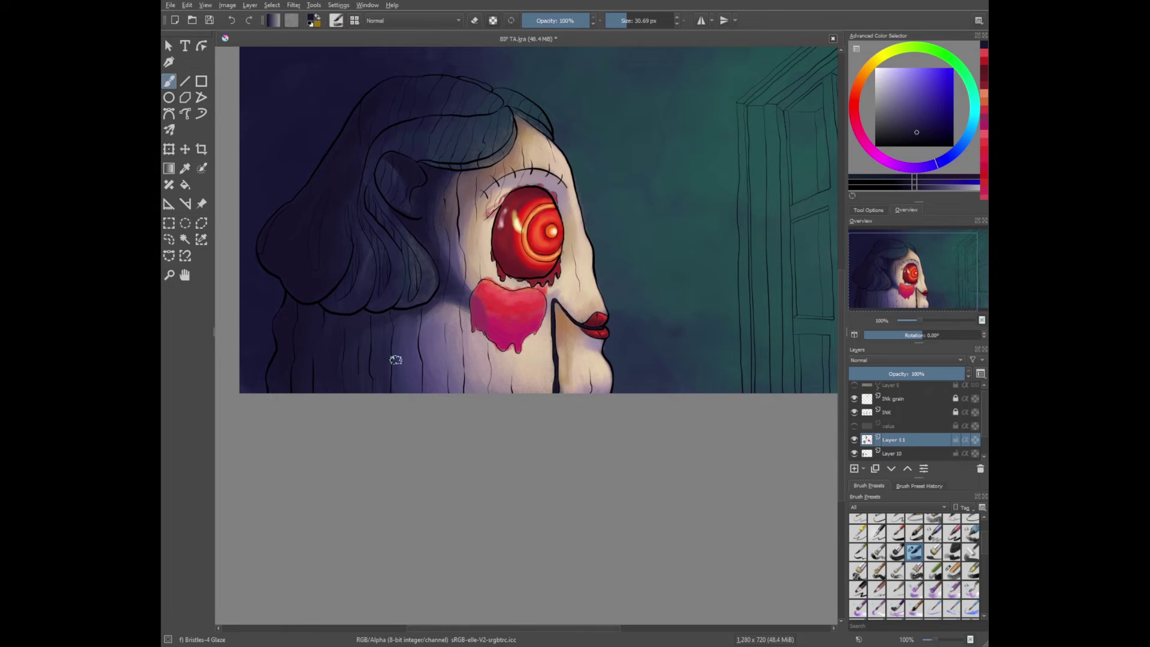
{"action": "scroll", "coordinate": [405, 400], "scroll_direction": "down", "scroll_amount": 3}
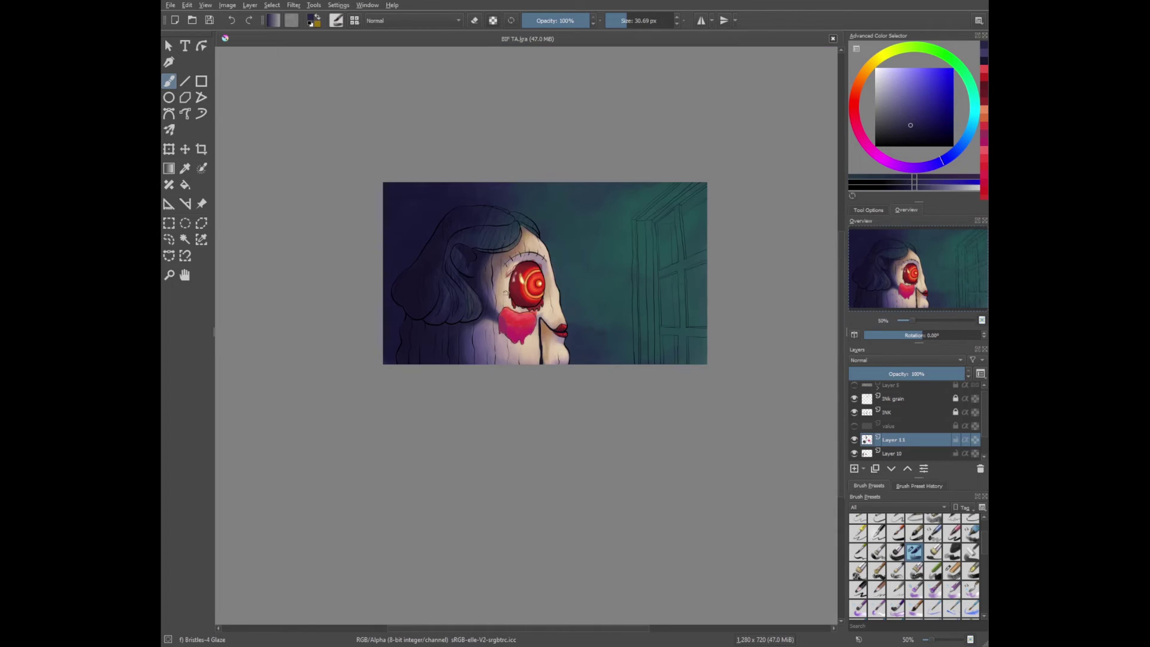
{"action": "key", "text": "1"}
{"action": "left_click", "coordinate": [854, 93]}
{"action": "left_click", "coordinate": [910, 105]}
{"action": "key", "text": "bracketleft"}
{"action": "key", "text": "bracketleft"}
{"action": "key", "text": "bracketleft"}
{"action": "left_click_drag", "start_coordinate": [499, 136], "coordinate": [470, 144]}
{"action": "left_click_drag", "start_coordinate": [528, 117], "coordinate": [548, 129]}
Glaze reddish tones over the top of the hair, sampling darker pinkish and brownish reds
{"action": "left_click", "coordinate": [919, 104]}
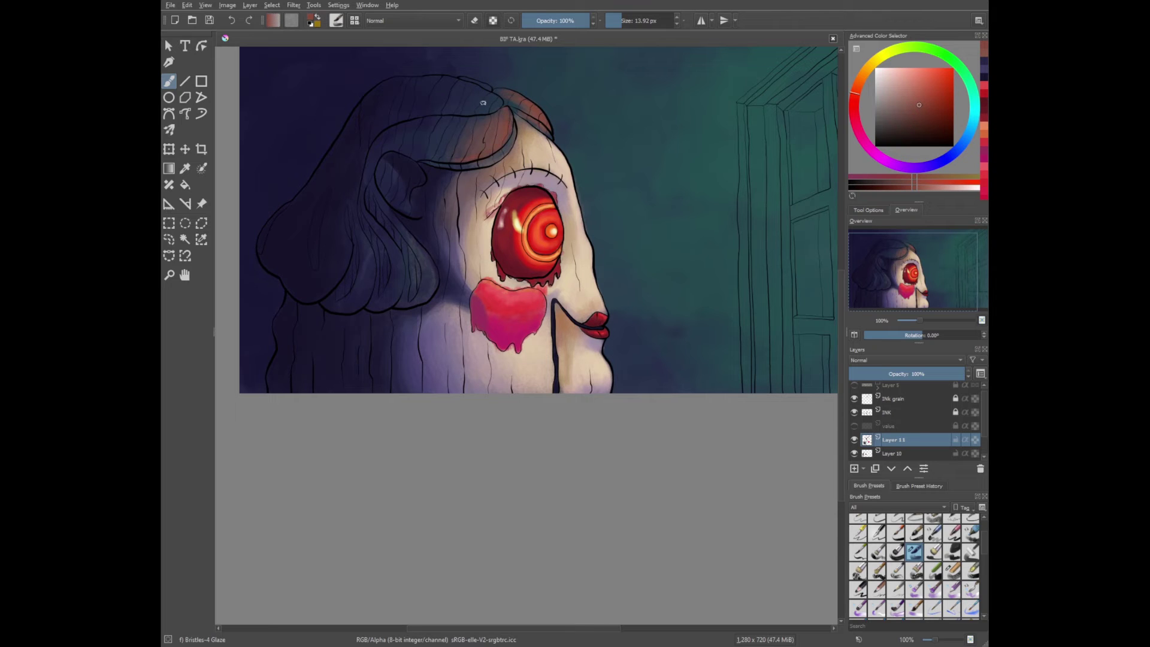
{"action": "mouse_move", "coordinate": [483, 103]}
{"action": "left_mouse_down"}
{"action": "mouse_move", "coordinate": [477, 87]}
{"action": "mouse_move", "coordinate": [510, 173]}
{"action": "left_mouse_up"}
{"action": "key", "text": "bracketright"}
{"action": "key", "text": "bracketright"}
{"action": "key", "text": "bracketright"}
{"action": "left_click", "coordinate": [447, 157], "text": "ctrl"}
{"action": "left_click_drag", "start_coordinate": [414, 128], "coordinate": [447, 157]}
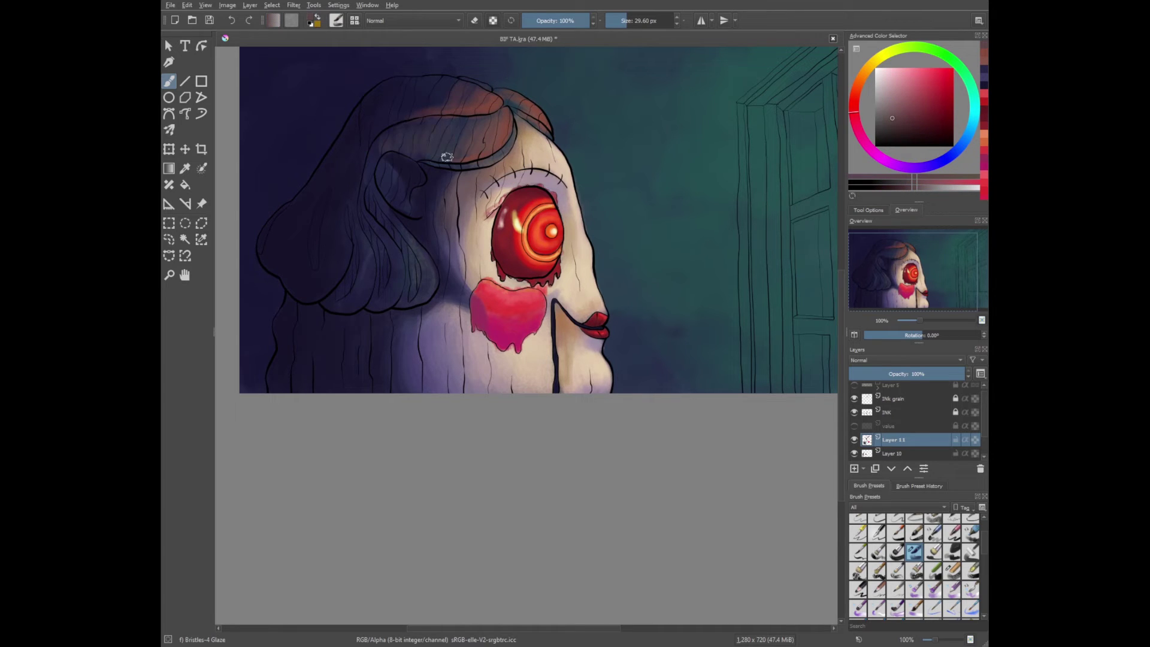
{"action": "left_click_drag", "start_coordinate": [442, 98], "coordinate": [462, 102]}
{"action": "left_click", "coordinate": [490, 131], "text": "ctrl"}
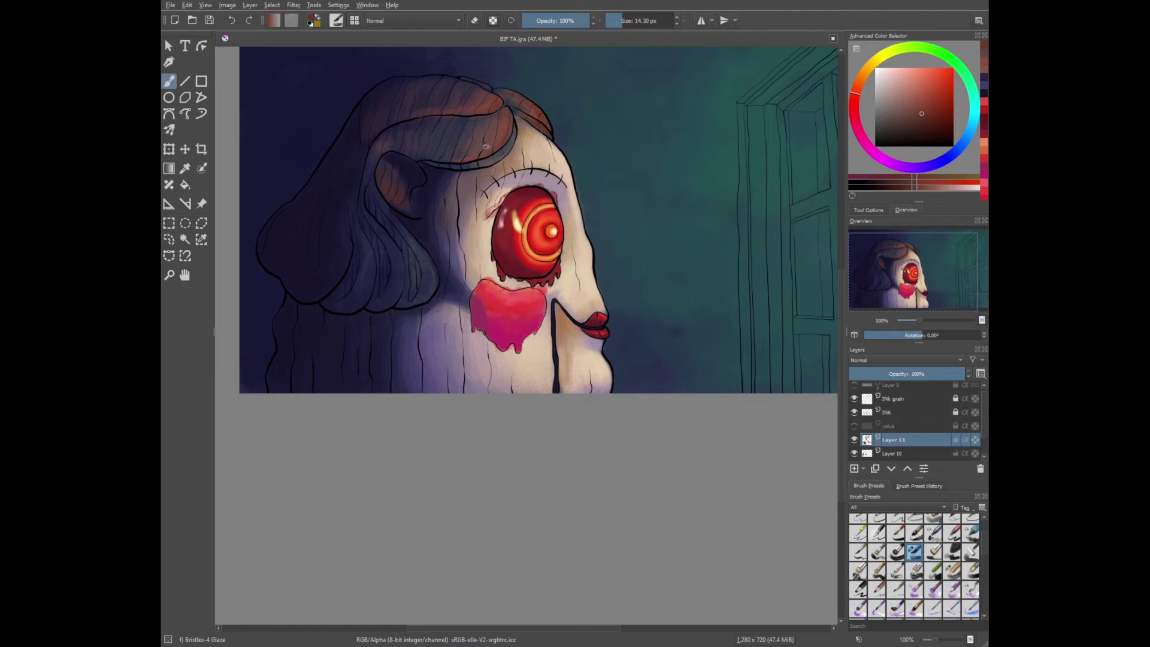
Paint red-brown glaze strokes over the left hair curls by the ear
{"action": "key", "text": "bracketleft"}
{"action": "key", "text": "bracketleft"}
{"action": "mouse_move", "coordinate": [510, 120]}
{"action": "left_mouse_down", "text": "ctrl"}
{"action": "mouse_move", "coordinate": [551, 118]}
{"action": "mouse_move", "coordinate": [493, 117]}
{"action": "mouse_move", "coordinate": [526, 112]}
{"action": "mouse_move", "coordinate": [515, 137]}
{"action": "left_mouse_up", "text": "ctrl"}
{"action": "key", "text": "bracketright"}
{"action": "key", "text": "bracketright"}
{"action": "key", "text": "bracketright"}
{"action": "mouse_move", "coordinate": [419, 228]}
{"action": "left_mouse_down"}
{"action": "mouse_move", "coordinate": [398, 277]}
{"action": "mouse_move", "coordinate": [384, 239]}
{"action": "mouse_move", "coordinate": [370, 290]}
{"action": "left_mouse_up"}
{"action": "key", "text": "bracketleft"}
{"action": "key", "text": "bracketleft"}
{"action": "key", "text": "bracketleft"}
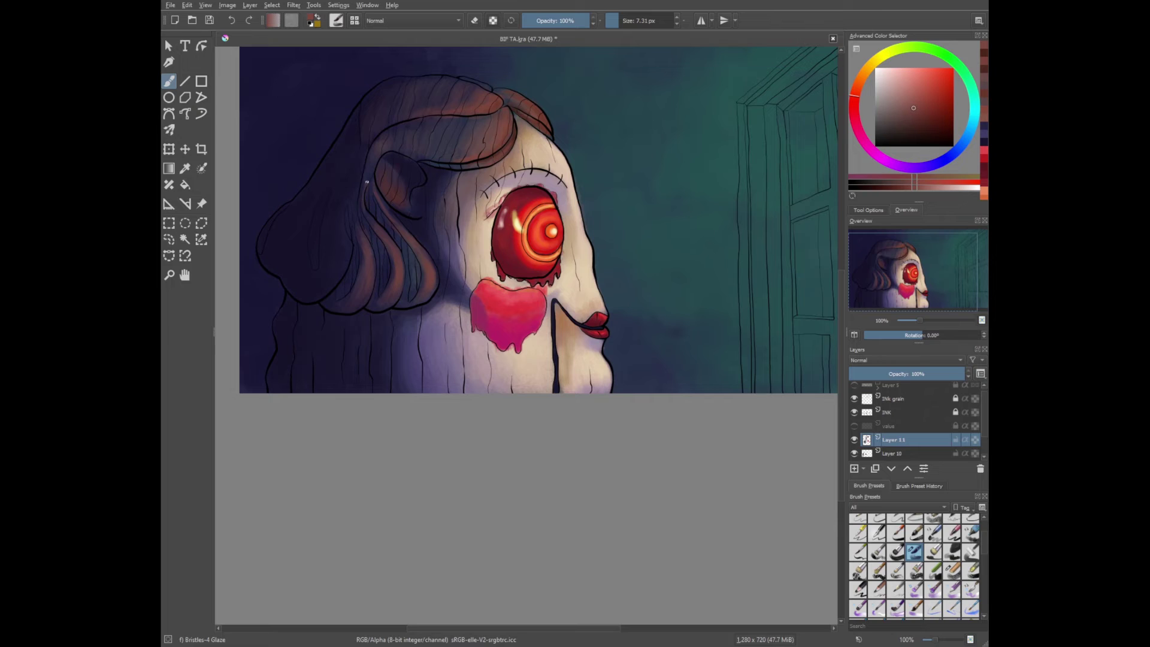
{"action": "left_click_drag", "start_coordinate": [367, 181], "coordinate": [410, 240], "text": "ctrl"}
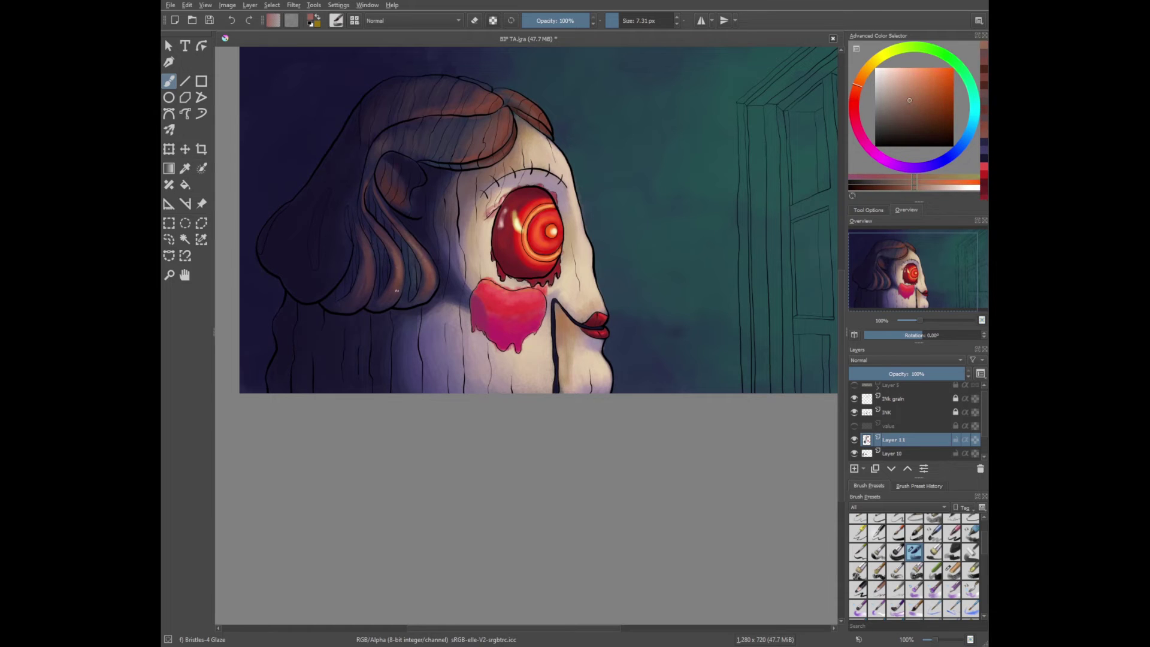
Choose a dark purple, then a muted red-brown, on the colour wheel
{"action": "left_click", "coordinate": [426, 266], "text": "ctrl"}
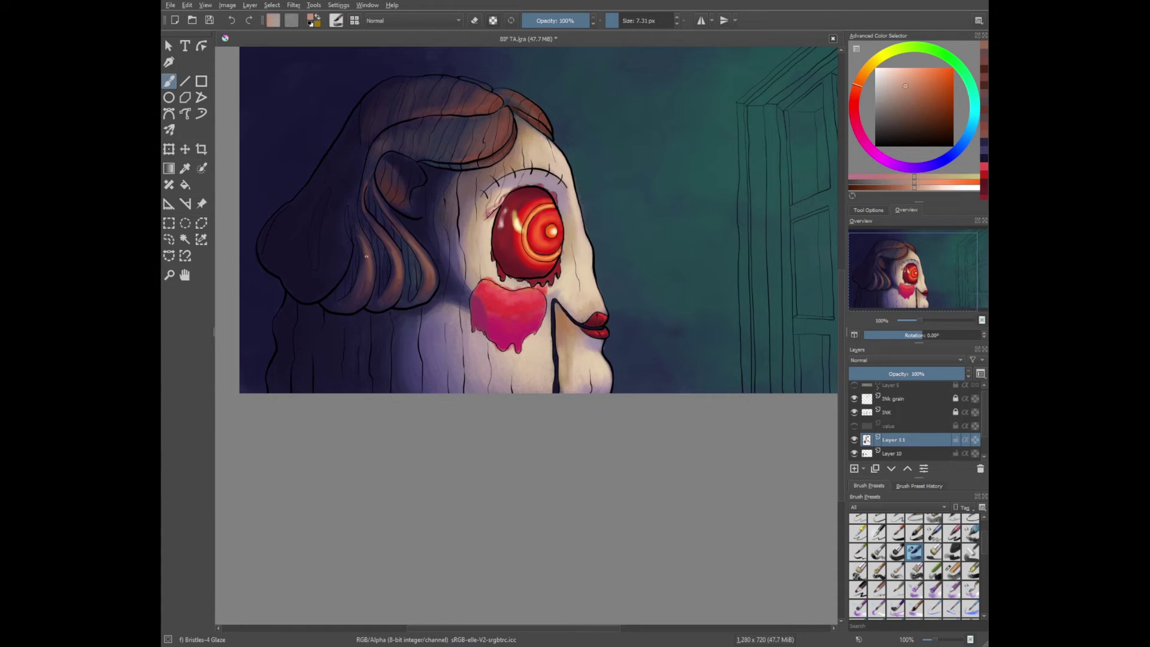
{"action": "key", "text": "bracketleft"}
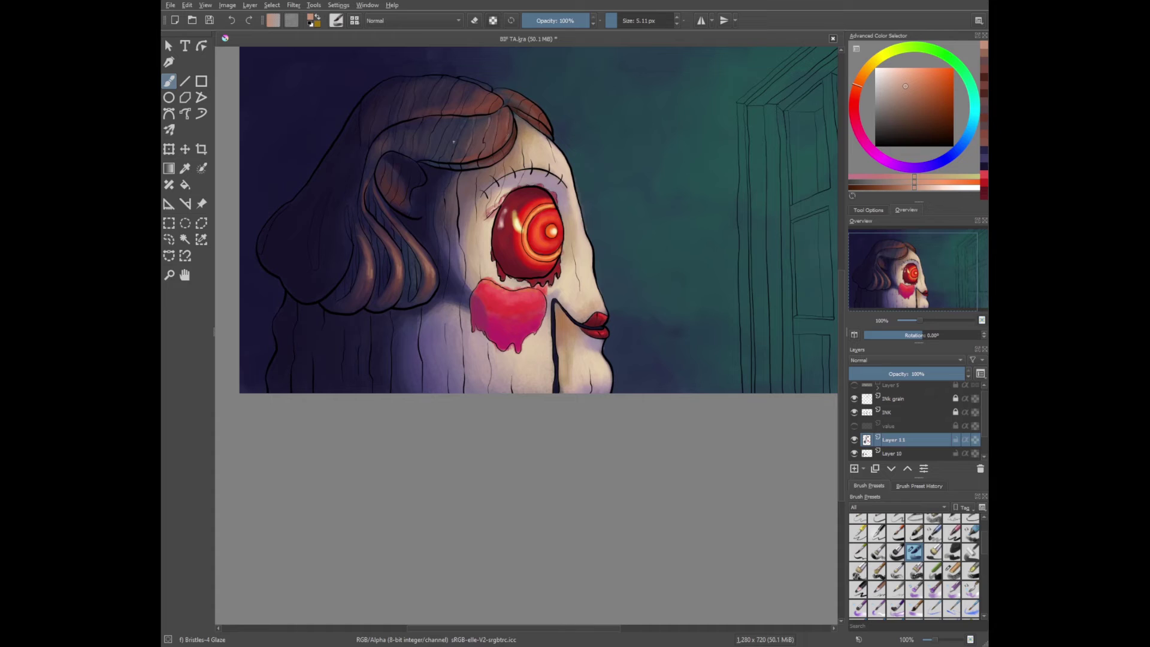
{"action": "left_click", "coordinate": [393, 237], "text": "ctrl"}
{"action": "key", "text": "bracketright"}
{"action": "key", "text": "bracketright"}
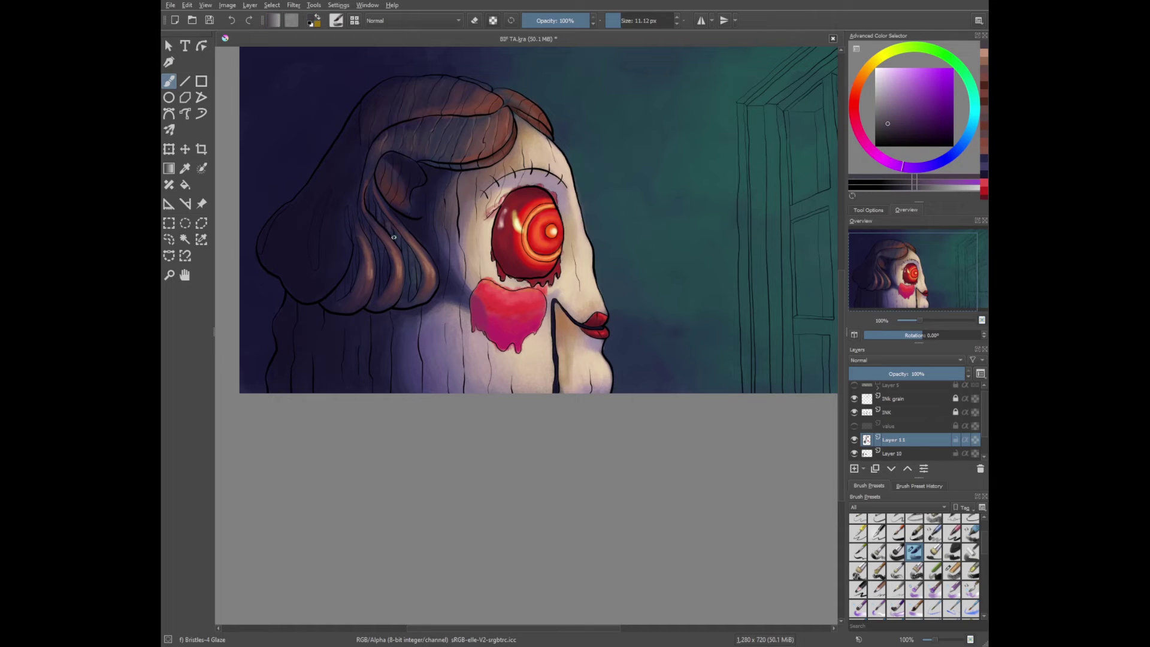
{"action": "left_click", "coordinate": [334, 270], "text": "ctrl"}
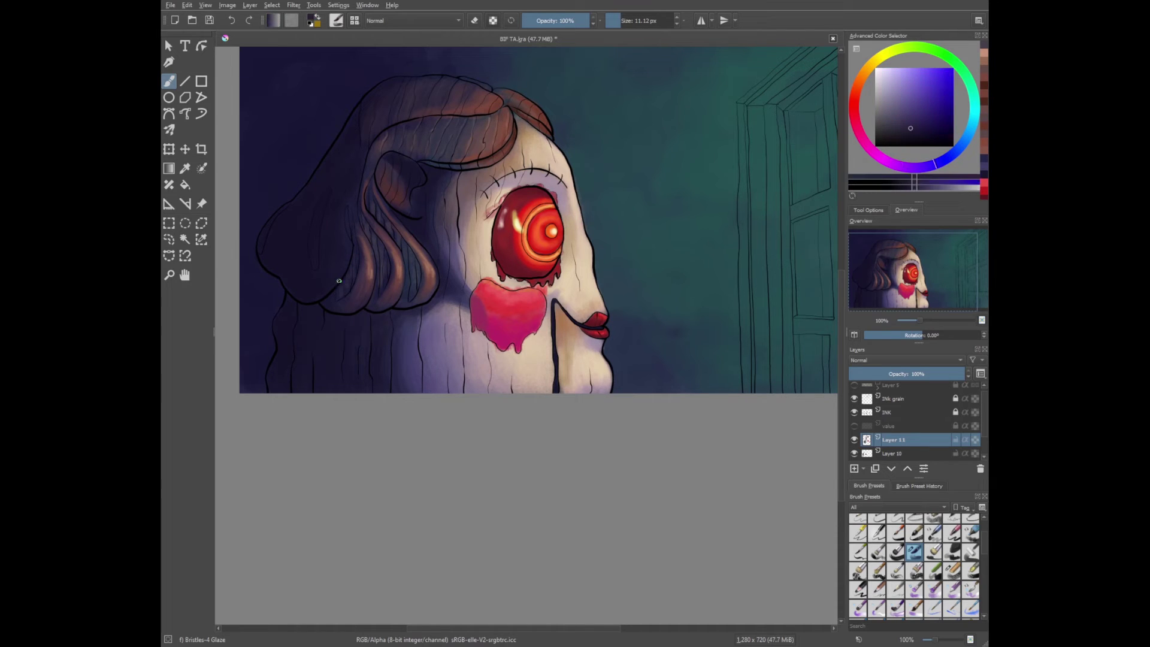
{"action": "left_click", "coordinate": [260, 236], "text": "ctrl"}
{"action": "left_click", "coordinate": [422, 179], "text": "ctrl"}
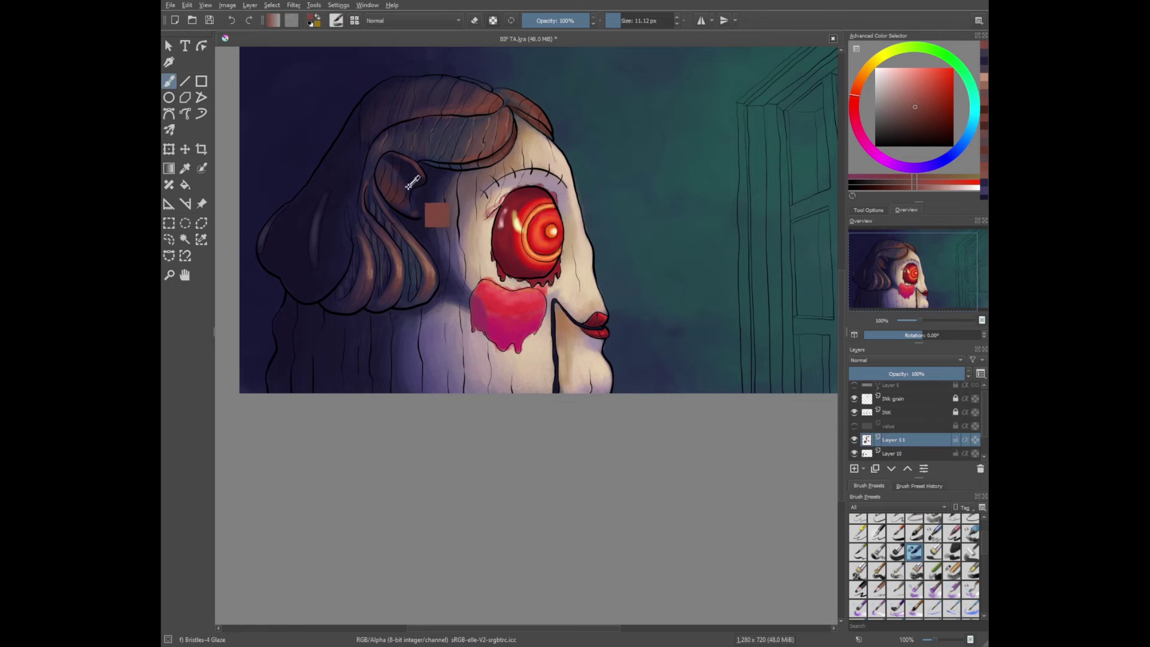
Sample a dark magenta from the head, then pick a salmon pink with a smaller brush
{"action": "left_click", "coordinate": [420, 186], "text": "ctrl"}
{"action": "key", "text": "bracketright"}
{"action": "key", "text": "minus"}
{"action": "key", "text": "plus"}
{"action": "key", "text": "plus"}
{"action": "key", "text": "bracketleft"}
{"action": "key", "text": "bracketleft"}
{"action": "left_click", "coordinate": [449, 173], "text": "ctrl"}
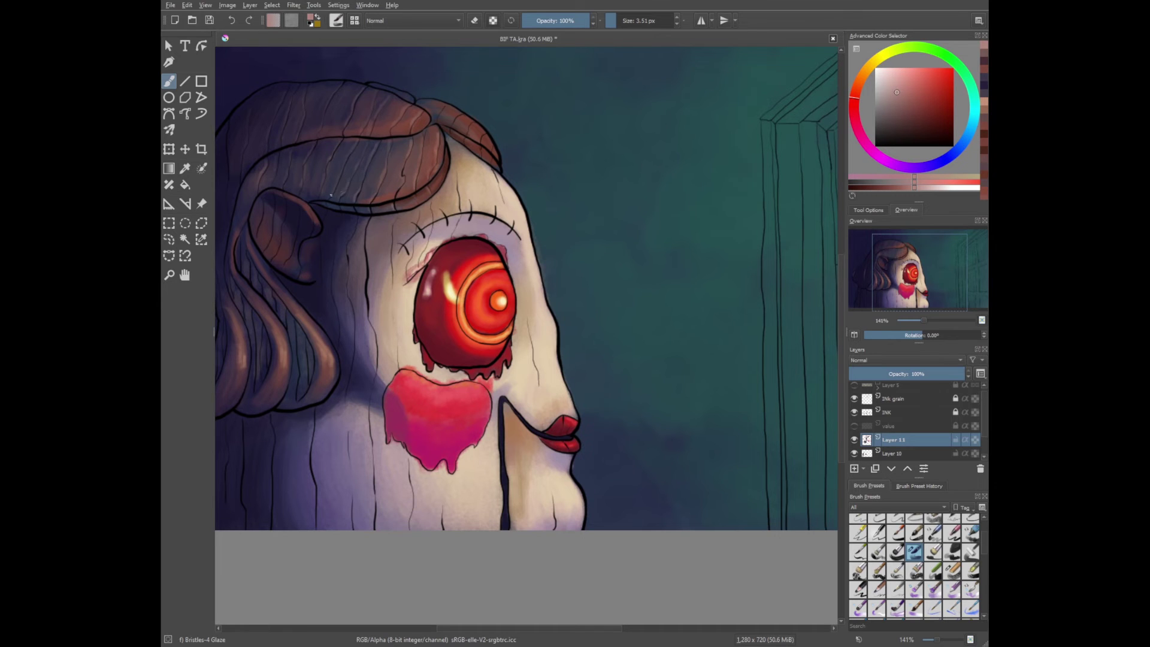
Sample orange-tan, pale cream, darker and lighter skin tones from the face
{"action": "key", "text": "minus"}
{"action": "key", "text": "minus"}
{"action": "key", "text": "plus"}
{"action": "key", "text": "plus"}
{"action": "left_click", "coordinate": [353, 327], "text": "ctrl"}
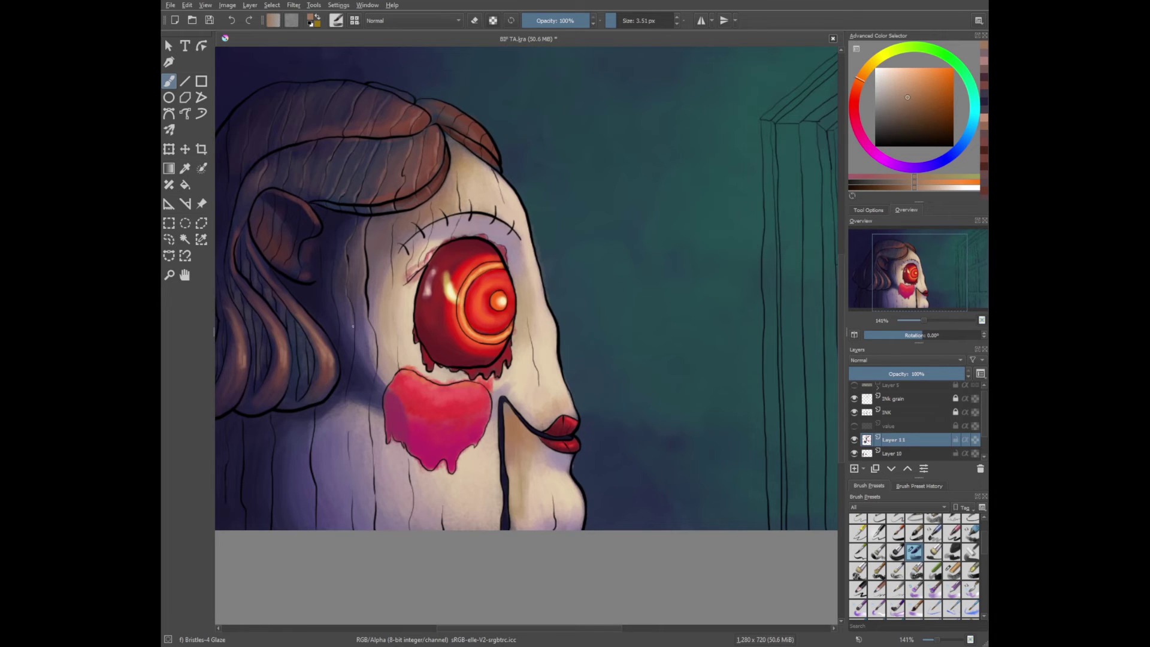
{"action": "left_click", "coordinate": [394, 341], "text": "ctrl"}
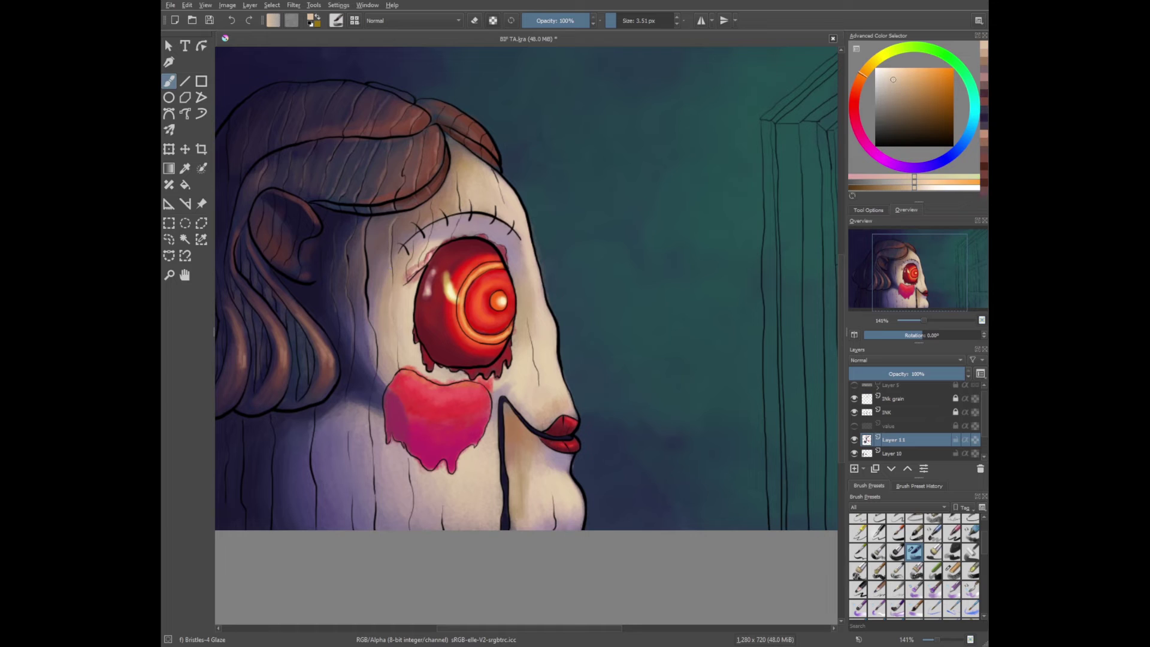
{"action": "left_click", "coordinate": [538, 508], "text": "ctrl"}
{"action": "left_click", "coordinate": [461, 509], "text": "ctrl"}
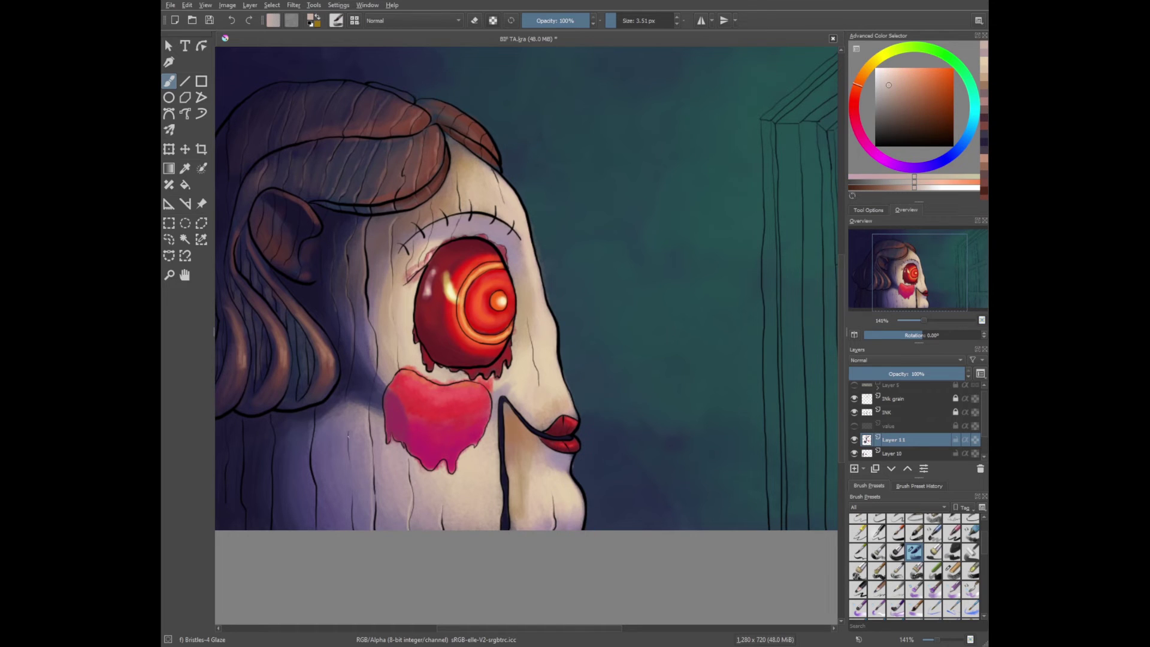
{"action": "left_click_drag", "start_coordinate": [412, 457], "coordinate": [548, 369]}
Sample the colour at the face edge and save the painting with Ctrl+S
{"action": "left_click", "coordinate": [683, 241], "text": "ctrl"}
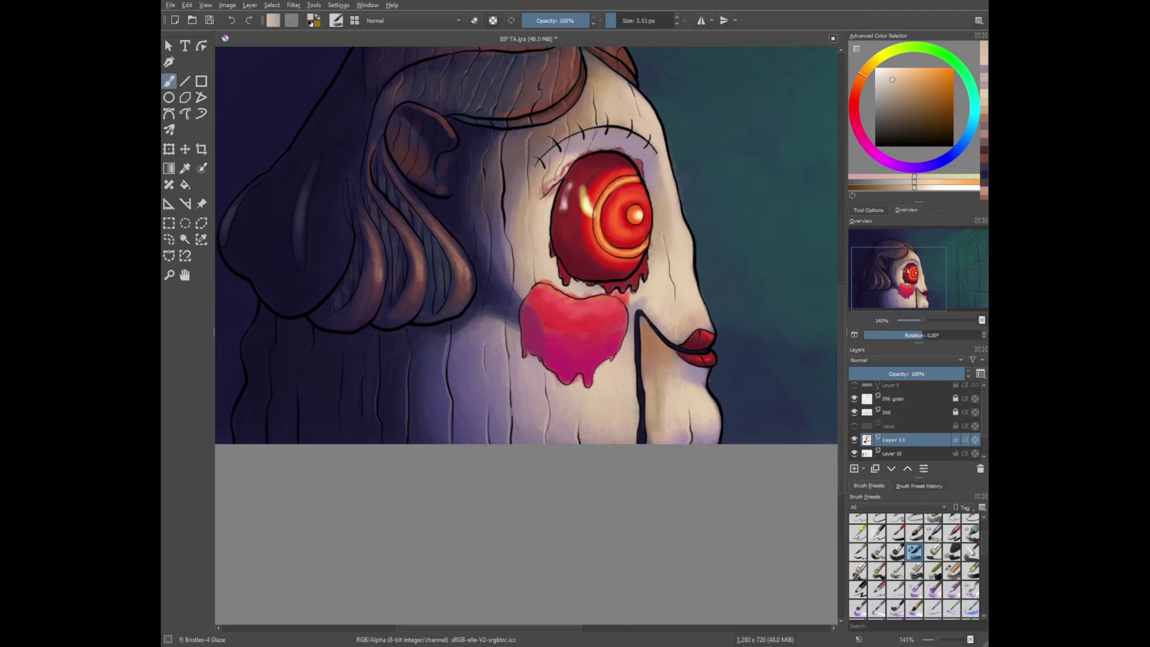
{"action": "key", "text": "minus"}
{"action": "key", "text": "minus"}
{"action": "key", "text": "minus"}
{"action": "key", "text": "plus"}
{"action": "key", "text": "ctrl+s"}
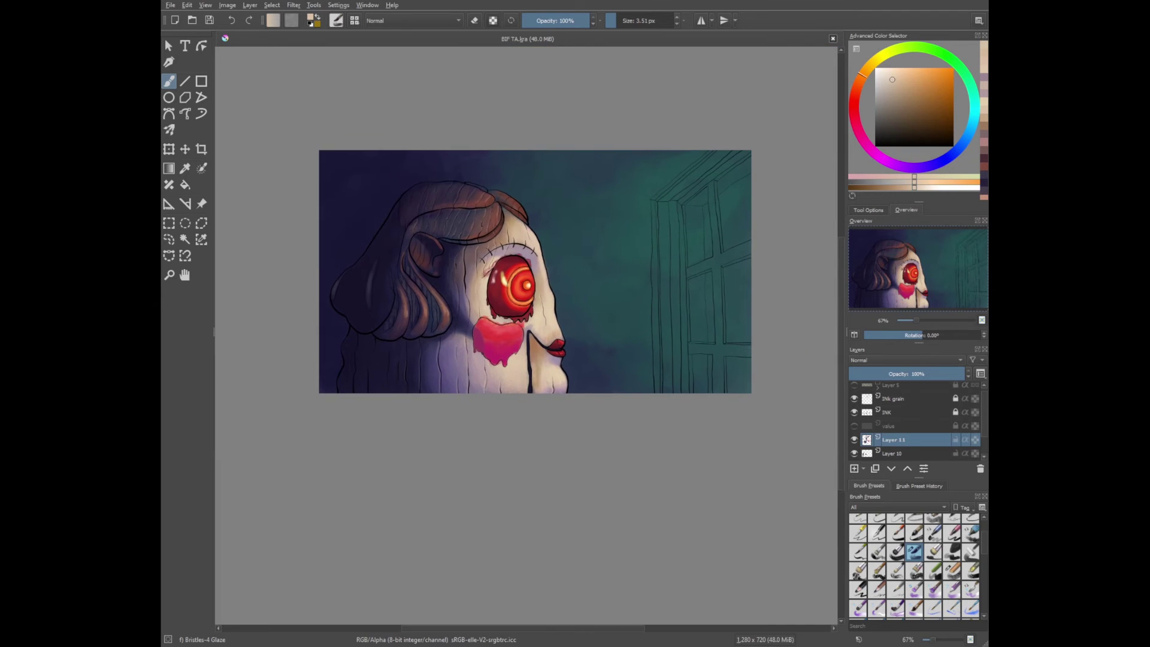
Paint a thick dark blue stroke down the window's left edge and fill the window dark blue
{"action": "key", "text": "1"}
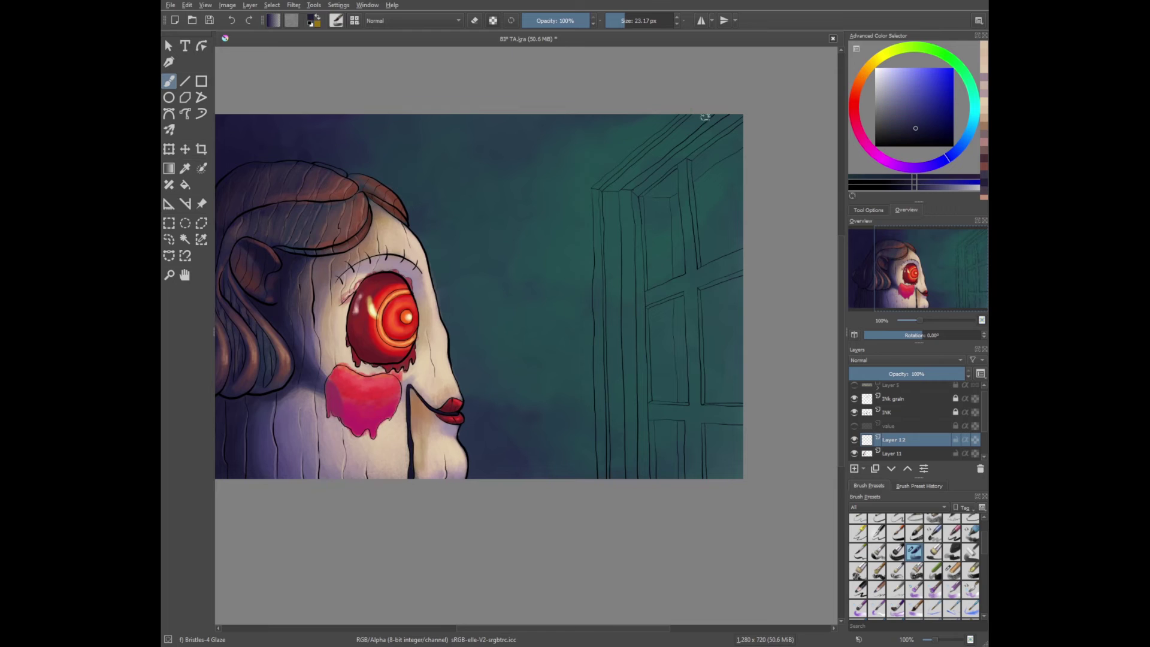
{"action": "mouse_move", "coordinate": [687, 117]}
{"action": "left_mouse_down"}
{"action": "mouse_move", "coordinate": [598, 257]}
{"action": "mouse_move", "coordinate": [601, 465]}
{"action": "left_mouse_up"}
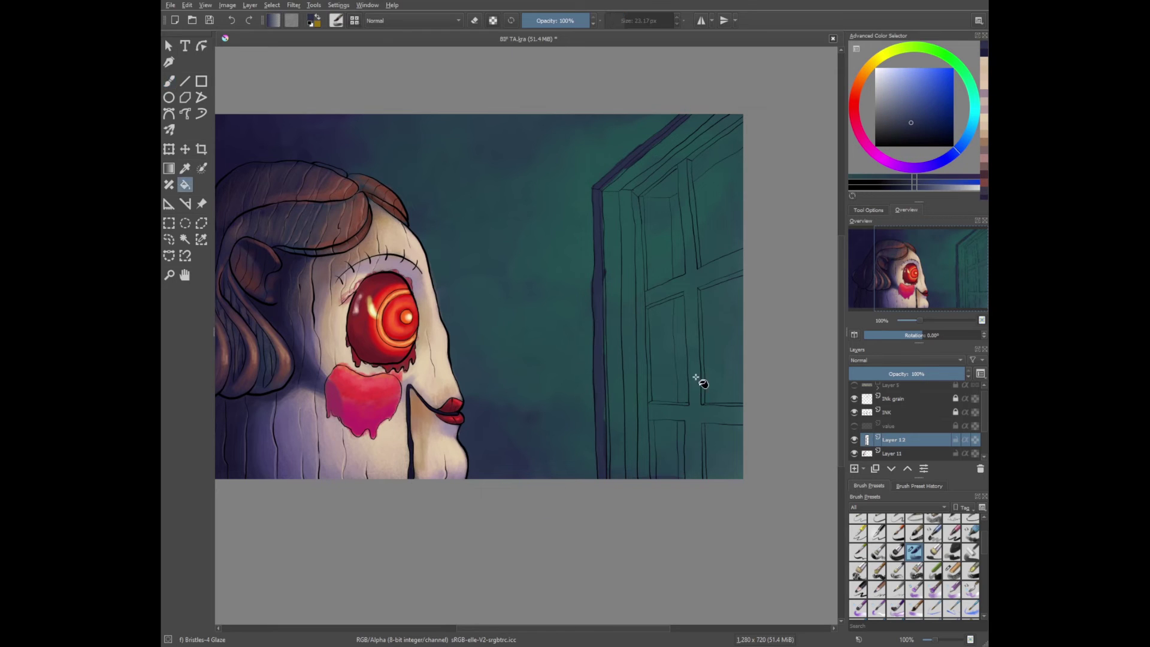
{"action": "key", "text": "shift+BackSpace"}
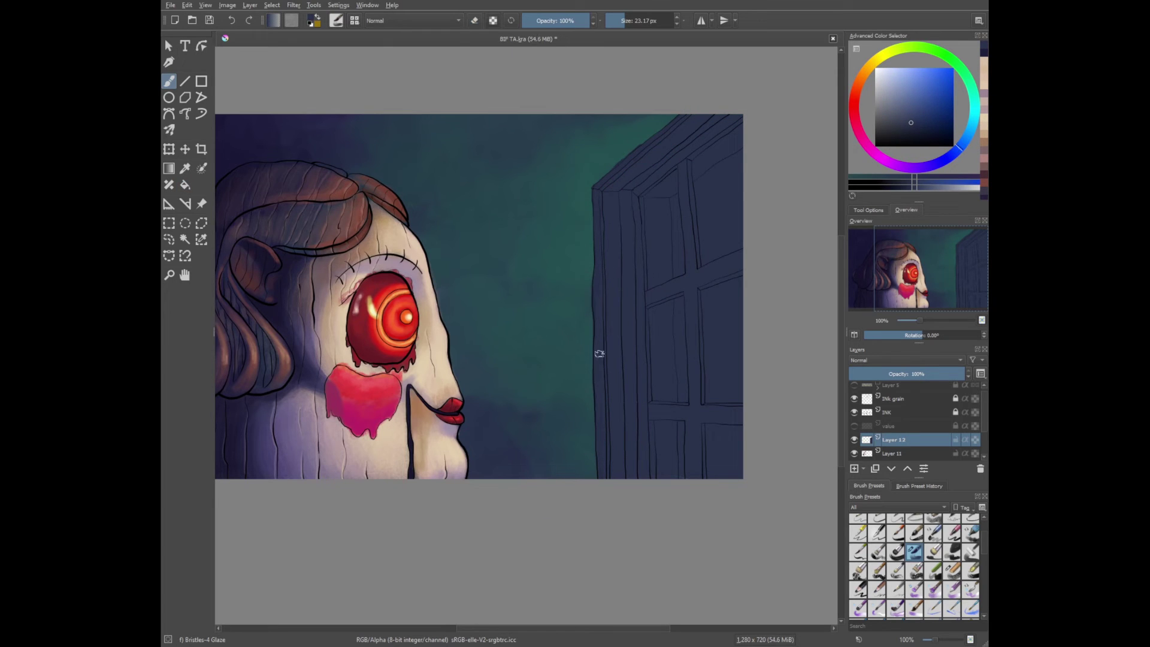
{"action": "key", "text": "minus"}
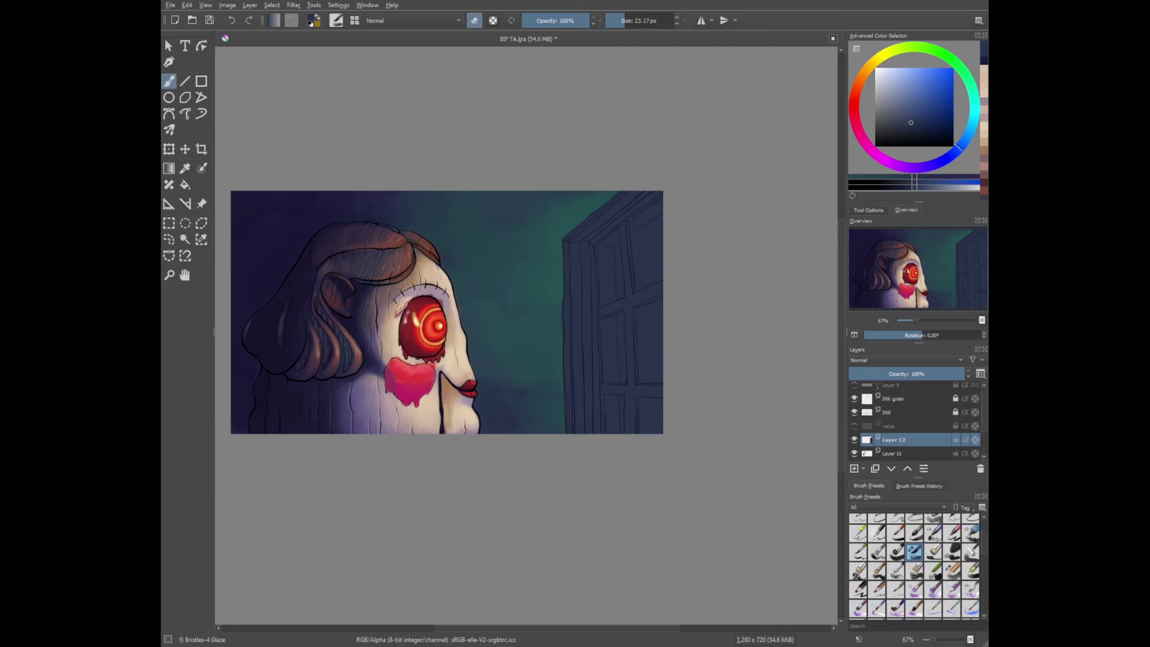
{"action": "key", "text": "e"}
{"action": "scroll", "coordinate": [680, 313], "scroll_direction": "up", "scroll_amount": 3}
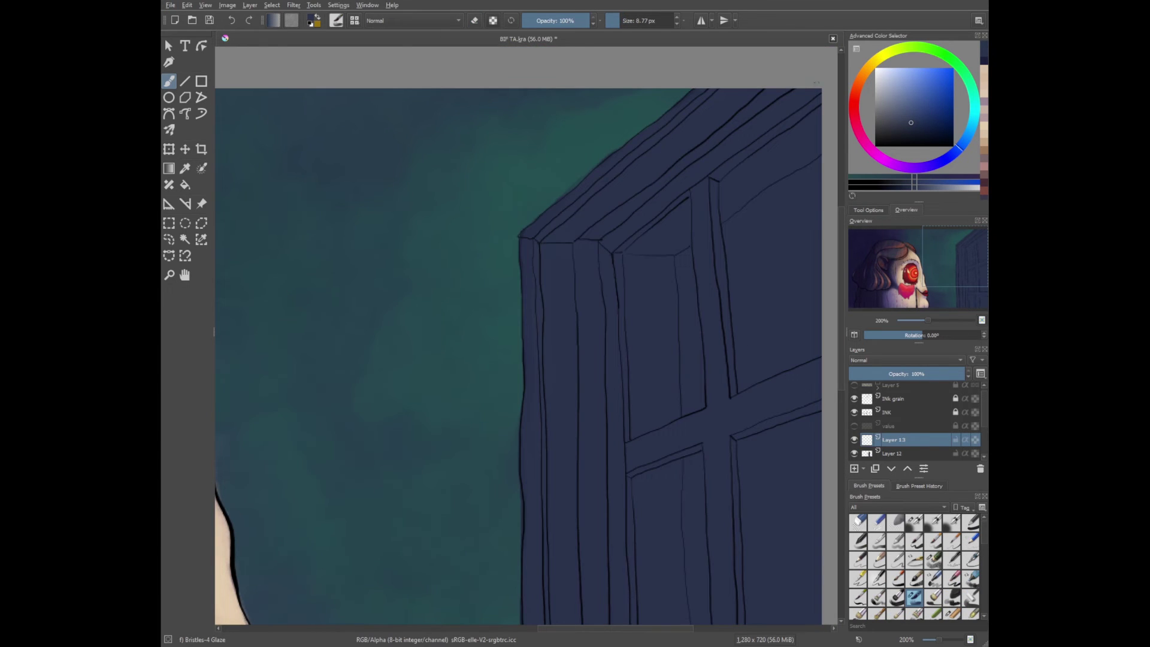
Pick a darker blue and shade the window's top, left and inner panel edges
{"action": "left_click", "coordinate": [704, 95], "text": "ctrl"}
{"action": "mouse_move", "coordinate": [704, 95]}
{"action": "left_mouse_down"}
{"action": "mouse_move", "coordinate": [604, 175]}
{"action": "mouse_move", "coordinate": [537, 292]}
{"action": "left_mouse_up"}
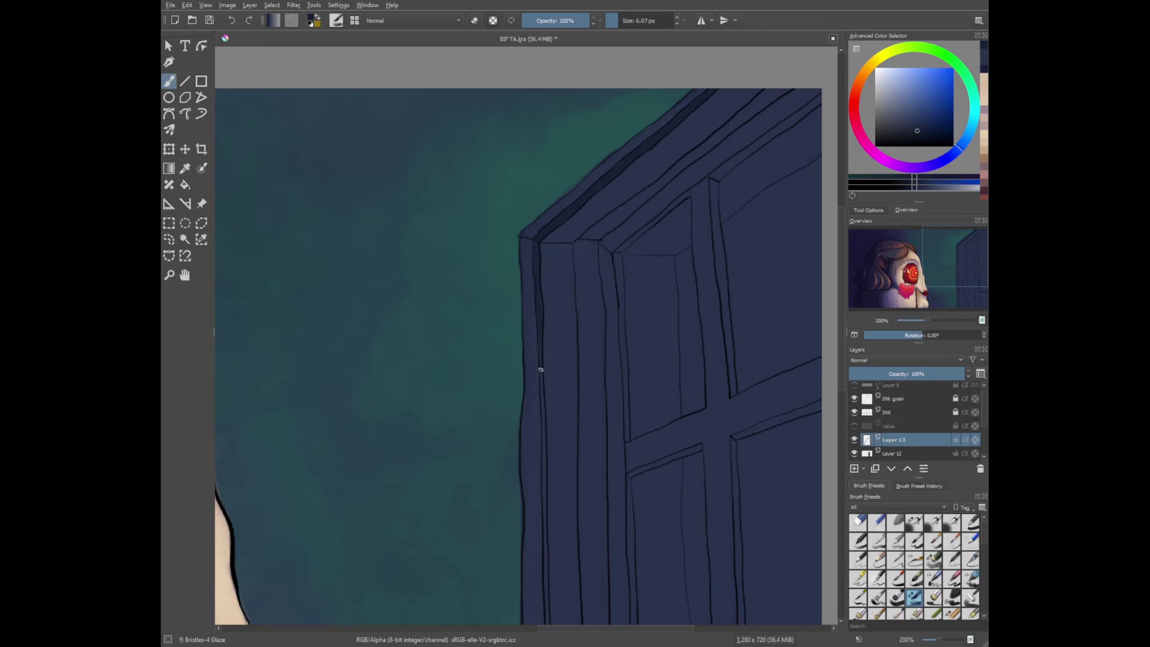
{"action": "left_click_drag", "start_coordinate": [541, 369], "coordinate": [542, 494]}
{"action": "mouse_move", "coordinate": [542, 494]}
{"action": "left_mouse_down"}
{"action": "mouse_move", "coordinate": [521, 282]}
{"action": "mouse_move", "coordinate": [525, 464]}
{"action": "left_mouse_up"}
{"action": "scroll", "coordinate": [698, 230], "scroll_direction": "up", "scroll_amount": 5}
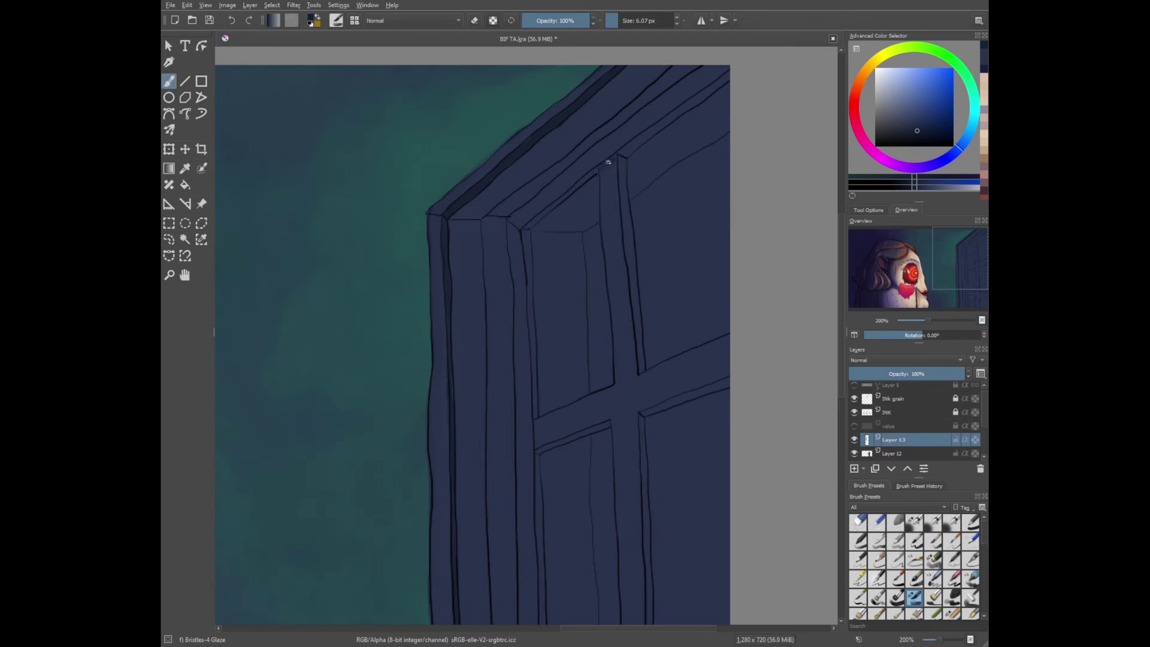
{"action": "left_click_drag", "start_coordinate": [604, 167], "coordinate": [611, 295]}
{"action": "left_click_drag", "start_coordinate": [614, 474], "coordinate": [597, 278]}
{"action": "mouse_move", "coordinate": [611, 276]}
{"action": "left_mouse_down"}
{"action": "mouse_move", "coordinate": [559, 442]}
{"action": "mouse_move", "coordinate": [546, 444]}
{"action": "mouse_move", "coordinate": [617, 584]}
{"action": "left_mouse_up"}
Deepen the shadow running down the window's left edge
{"action": "scroll", "coordinate": [540, 437], "scroll_direction": "down", "scroll_amount": 5}
{"action": "scroll", "coordinate": [763, 162], "scroll_direction": "up", "scroll_amount": 4}
{"action": "key", "text": "bracketright"}
{"action": "key", "text": "bracketright"}
{"action": "key", "text": "bracketright"}
{"action": "left_click_drag", "start_coordinate": [792, 274], "coordinate": [557, 239]}
{"action": "key", "text": "bracketleft"}
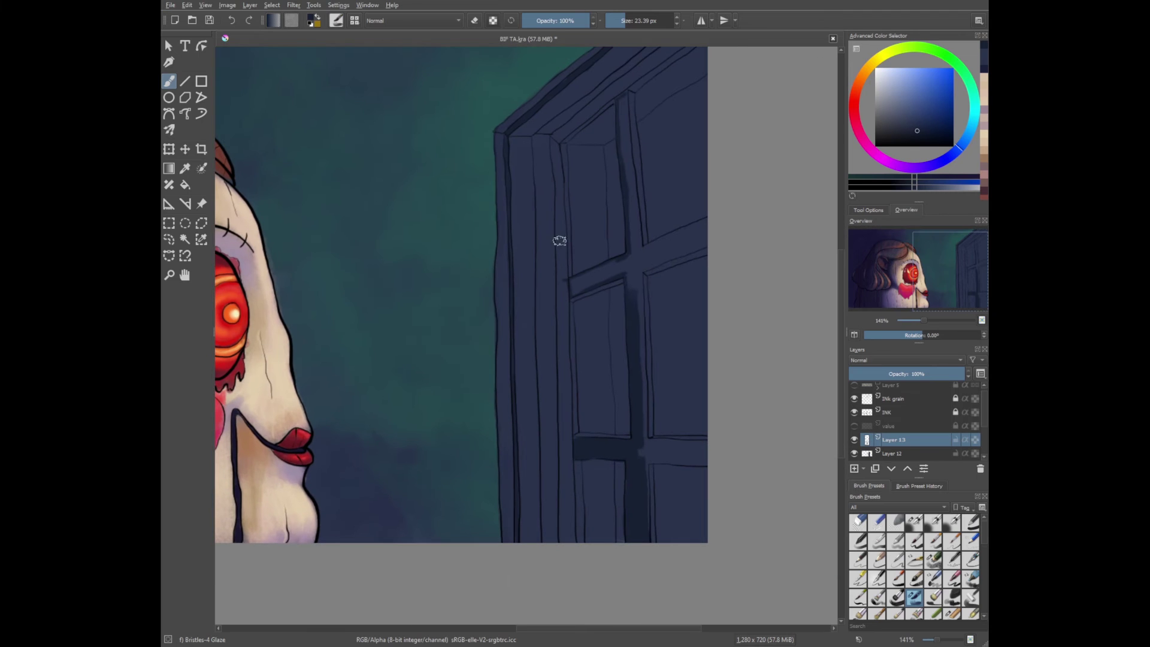
{"action": "left_click_drag", "start_coordinate": [551, 139], "coordinate": [560, 543]}
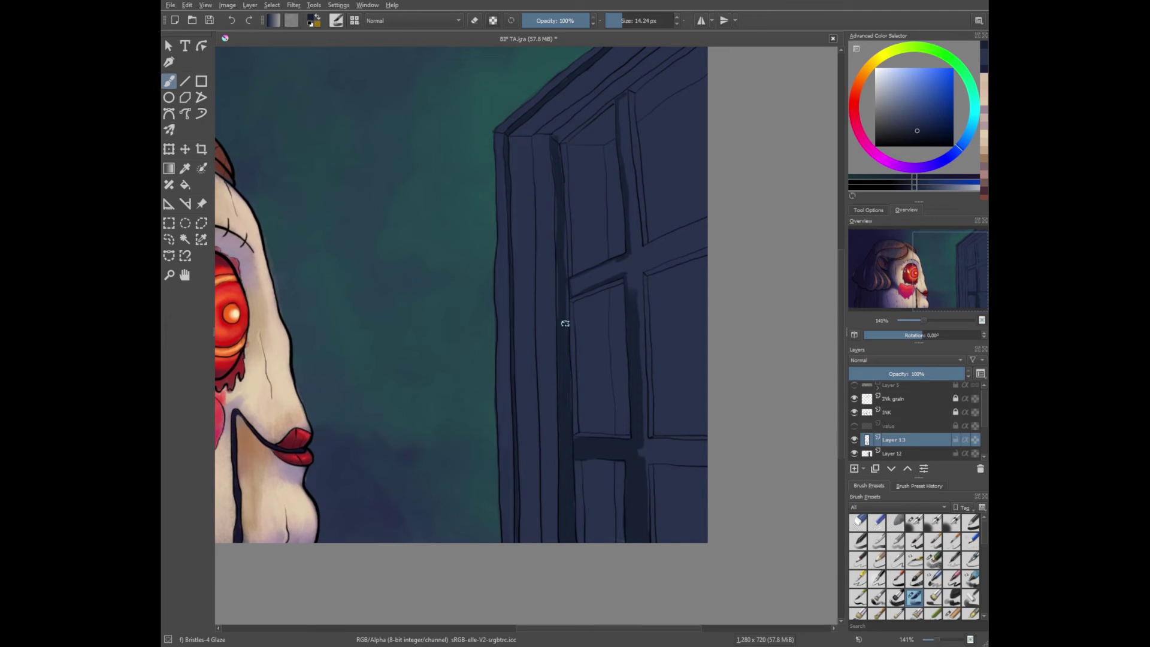
Shade the top inner edge, vertical mullion and upper crossbar dark navy
{"action": "scroll", "coordinate": [558, 180], "scroll_direction": "up", "scroll_amount": 4}
{"action": "left_click_drag", "start_coordinate": [541, 216], "coordinate": [652, 125]}
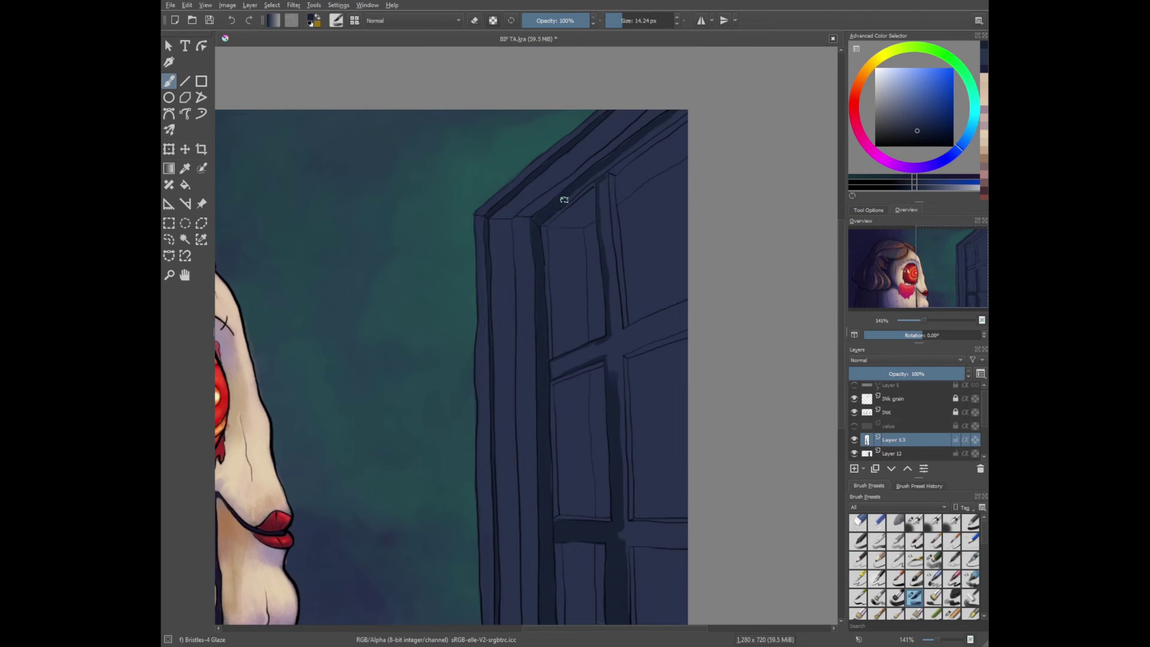
{"action": "mouse_move", "coordinate": [601, 175]}
{"action": "left_mouse_down"}
{"action": "mouse_move", "coordinate": [621, 541]}
{"action": "mouse_move", "coordinate": [624, 524]}
{"action": "mouse_move", "coordinate": [677, 530]}
{"action": "left_mouse_up"}
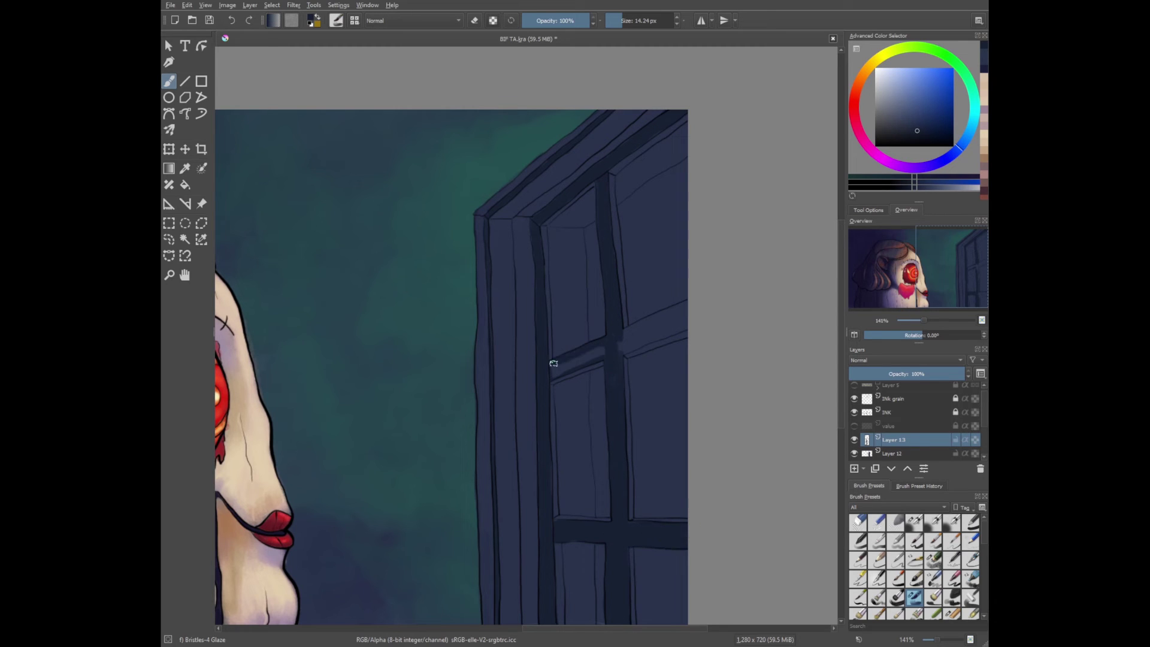
{"action": "left_click_drag", "start_coordinate": [623, 343], "coordinate": [686, 315]}
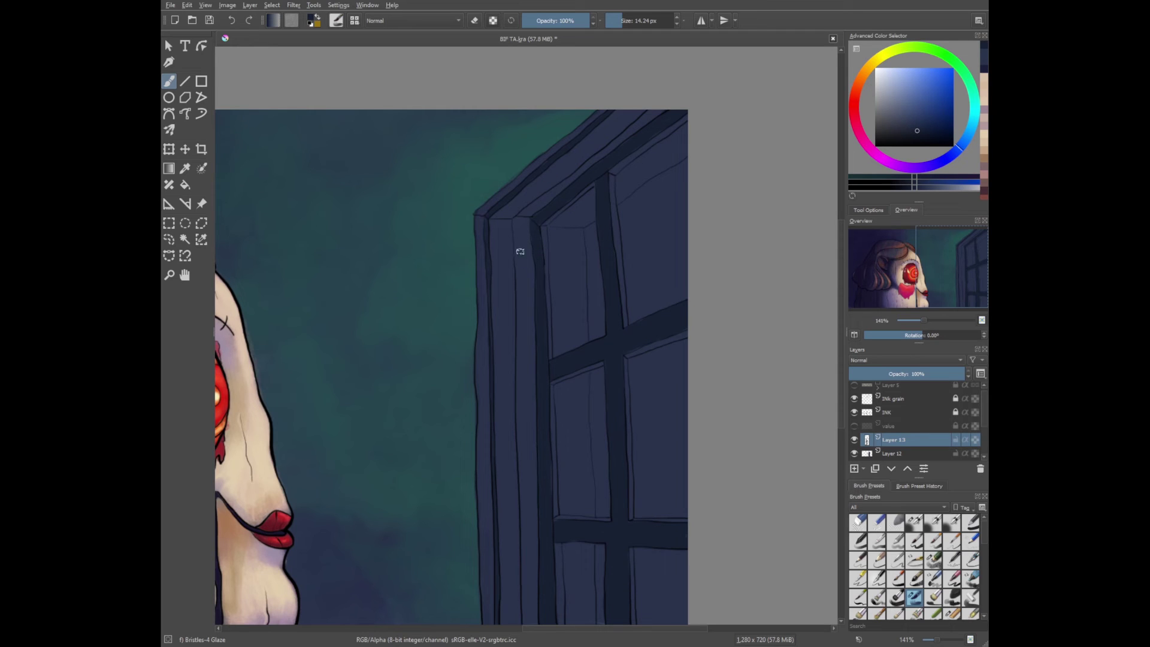
{"action": "left_click", "coordinate": [905, 97]}
{"action": "key", "text": "Insert"}
Add pale blue highlights along the frame's inner edges, crossbar, mullion and lower pane edges
{"action": "left_click_drag", "start_coordinate": [611, 174], "coordinate": [626, 327]}
{"action": "mouse_move", "coordinate": [688, 116]}
{"action": "left_mouse_down"}
{"action": "mouse_move", "coordinate": [595, 178]}
{"action": "mouse_move", "coordinate": [545, 308]}
{"action": "mouse_move", "coordinate": [556, 499]}
{"action": "left_mouse_up"}
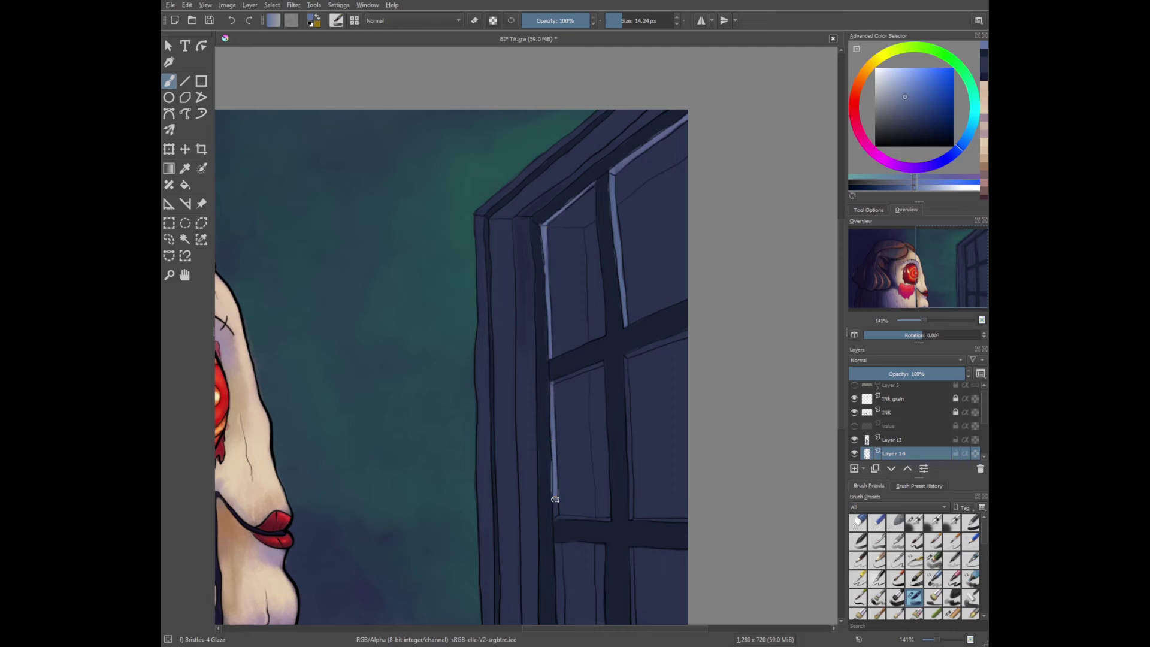
{"action": "left_click_drag", "start_coordinate": [643, 347], "coordinate": [688, 334]}
{"action": "left_click_drag", "start_coordinate": [626, 359], "coordinate": [633, 518]}
{"action": "key", "text": "minus"}
{"action": "key", "text": "minus"}
{"action": "key", "text": "minus"}
{"action": "key", "text": "minus"}
{"action": "key", "text": "plus"}
{"action": "key", "text": "plus"}
{"action": "key", "text": "plus"}
{"action": "key", "text": "plus"}
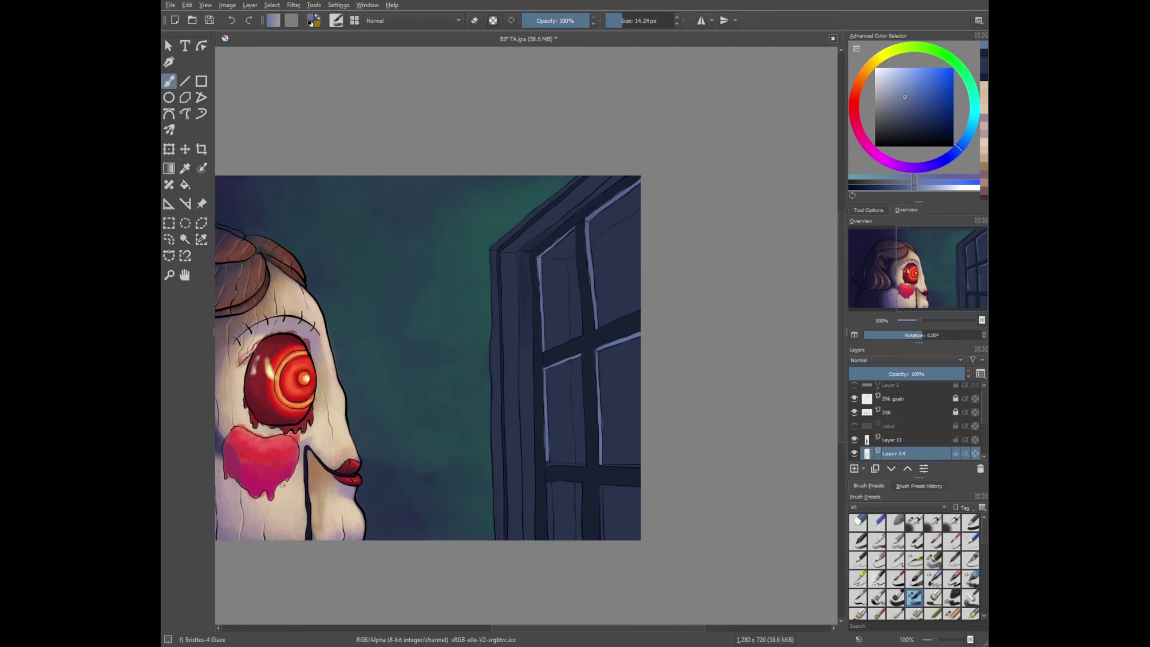
{"action": "mouse_move", "coordinate": [557, 542]}
{"action": "left_mouse_down"}
{"action": "mouse_move", "coordinate": [561, 623]}
{"action": "mouse_move", "coordinate": [594, 315]}
{"action": "left_mouse_up"}
{"action": "left_click_drag", "start_coordinate": [589, 299], "coordinate": [620, 301]}
{"action": "left_click_drag", "start_coordinate": [640, 302], "coordinate": [668, 303]}
Lighten the left frame column and the frame's top edge
{"action": "key", "text": "bracketright"}
{"action": "key", "text": "bracketright"}
{"action": "key", "text": "bracketright"}
{"action": "key", "text": "bracketright"}
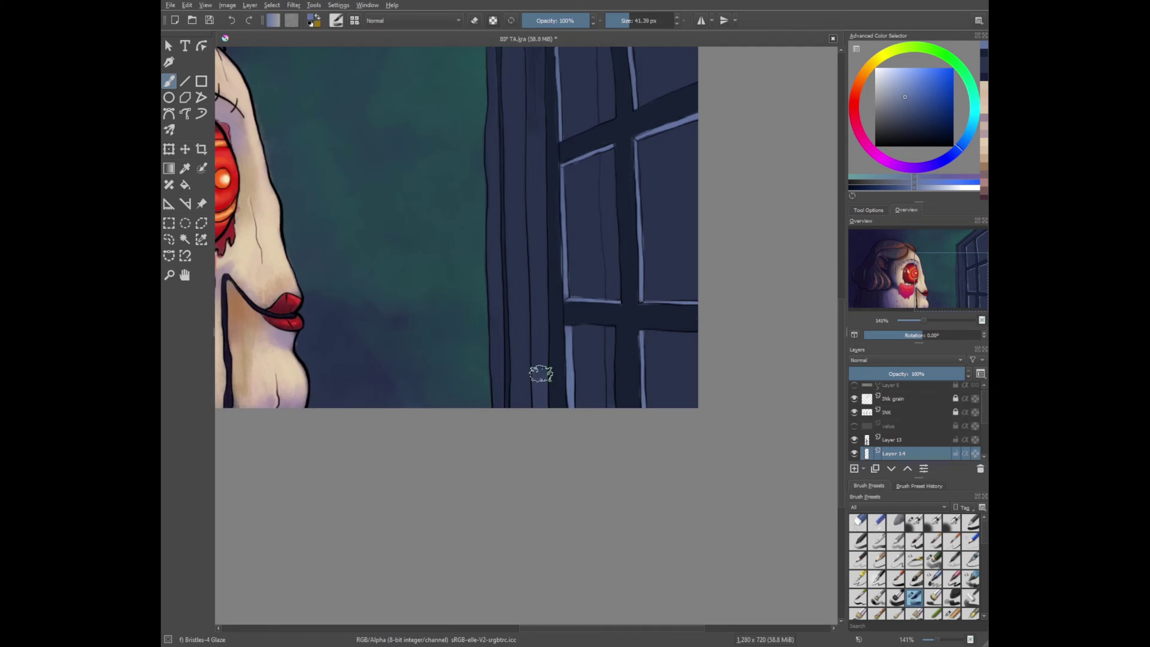
{"action": "scroll", "coordinate": [540, 375], "scroll_direction": "up", "scroll_amount": 5}
{"action": "left_click_drag", "start_coordinate": [545, 432], "coordinate": [549, 599]}
{"action": "key", "text": "e"}
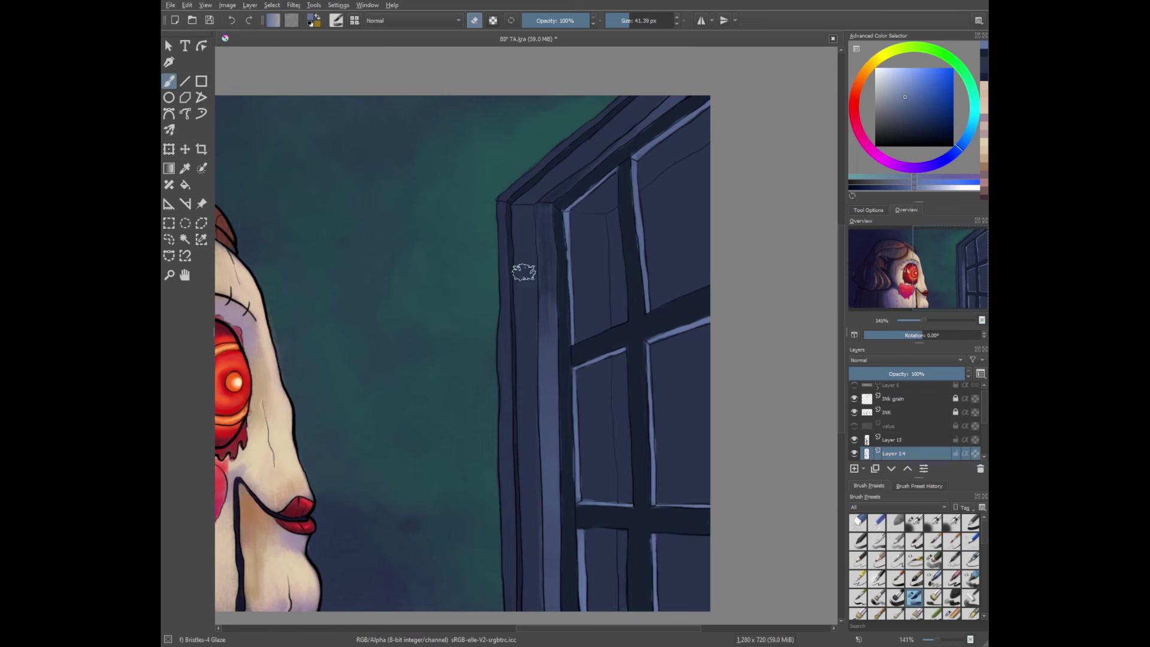
{"action": "mouse_move", "coordinate": [524, 273]}
{"action": "left_mouse_down"}
{"action": "mouse_move", "coordinate": [521, 534]}
{"action": "mouse_move", "coordinate": [532, 555]}
{"action": "left_mouse_up"}
{"action": "key", "text": "e"}
{"action": "key", "text": "bracketleft"}
{"action": "left_click_drag", "start_coordinate": [540, 192], "coordinate": [532, 196]}
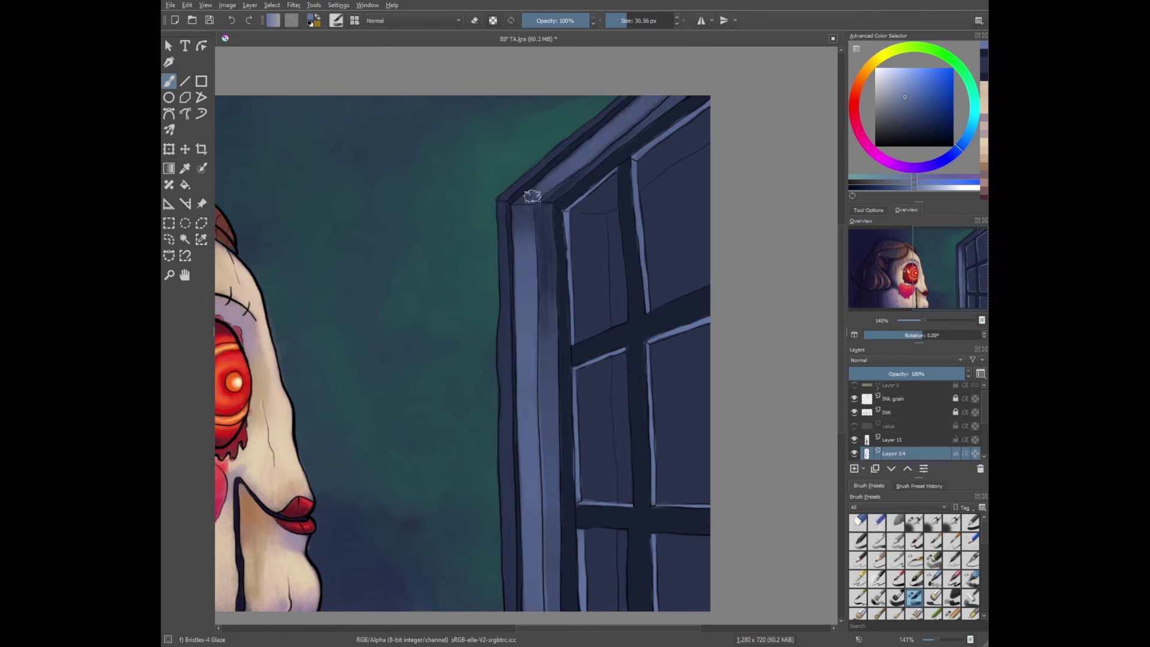
Pick a lighter blue and glaze brightness into the upper and lower left panes
{"action": "left_click_drag", "start_coordinate": [905, 97], "coordinate": [890, 96]}
{"action": "left_click_drag", "start_coordinate": [590, 211], "coordinate": [591, 341]}
{"action": "left_click_drag", "start_coordinate": [593, 365], "coordinate": [596, 501]}
{"action": "key", "text": "bracketright"}
{"action": "key", "text": "bracketright"}
{"action": "left_click_drag", "start_coordinate": [601, 602], "coordinate": [593, 222]}
{"action": "key", "text": "Insert"}
{"action": "left_click_drag", "start_coordinate": [601, 557], "coordinate": [598, 207]}
Darken the upper window pane on Layer 13 with a sampled darker blue in eraser mode
{"action": "left_click", "coordinate": [577, 264], "text": "ctrl"}
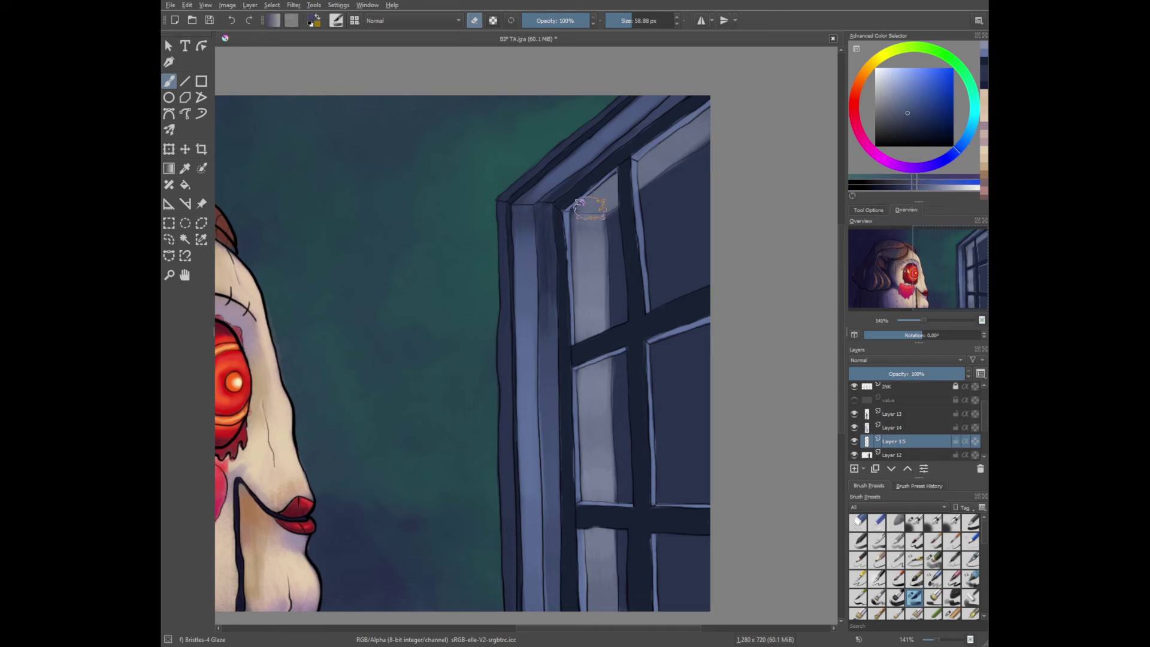
{"action": "key", "text": "e"}
{"action": "mouse_move", "coordinate": [570, 294]}
{"action": "left_mouse_down"}
{"action": "mouse_move", "coordinate": [590, 210]}
{"action": "mouse_move", "coordinate": [590, 231]}
{"action": "left_mouse_up"}
{"action": "key", "text": "Page_Up"}
{"action": "scroll", "coordinate": [590, 231], "scroll_direction": "down", "scroll_amount": 3}
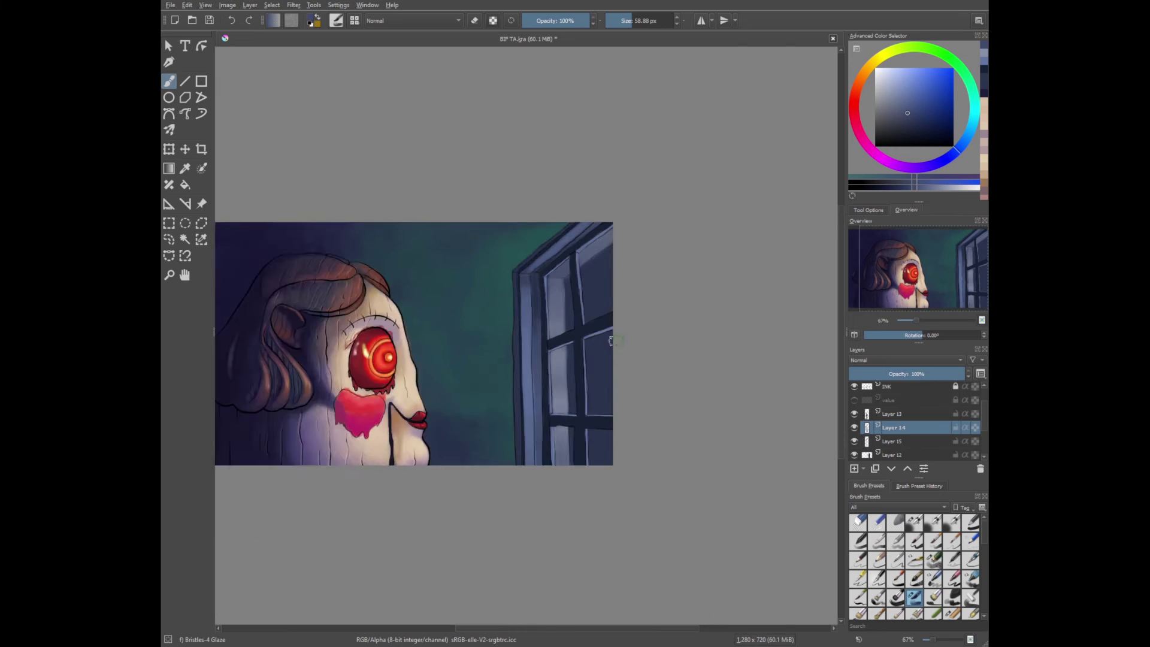
{"action": "key", "text": "Page_Up"}
{"action": "scroll", "coordinate": [717, 492], "scroll_direction": "up", "scroll_amount": 4}
{"action": "key", "text": "bracketleft"}
{"action": "key", "text": "bracketleft"}
{"action": "key", "text": "bracketleft"}
{"action": "key", "text": "bracketleft"}
{"action": "key", "text": "Page_Down"}
{"action": "key", "text": "Page_Up"}
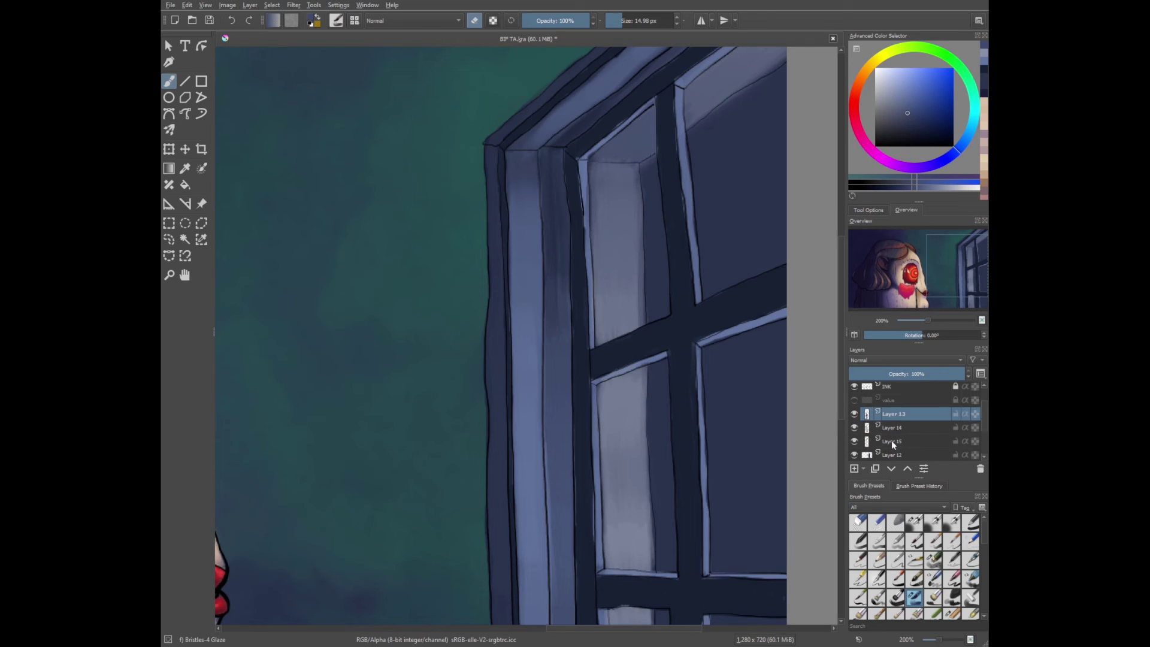
{"action": "key", "text": "Page_Down"}
{"action": "key", "text": "Page_Down"}
{"action": "scroll", "coordinate": [658, 374], "scroll_direction": "down", "scroll_amount": 5}
{"action": "key", "text": "Page_Up"}
{"action": "key", "text": "Page_Up"}
Darken the inner edge of the window frame with a deeper sampled blue
{"action": "left_click", "coordinate": [681, 445], "text": "ctrl"}
{"action": "key", "text": "e"}
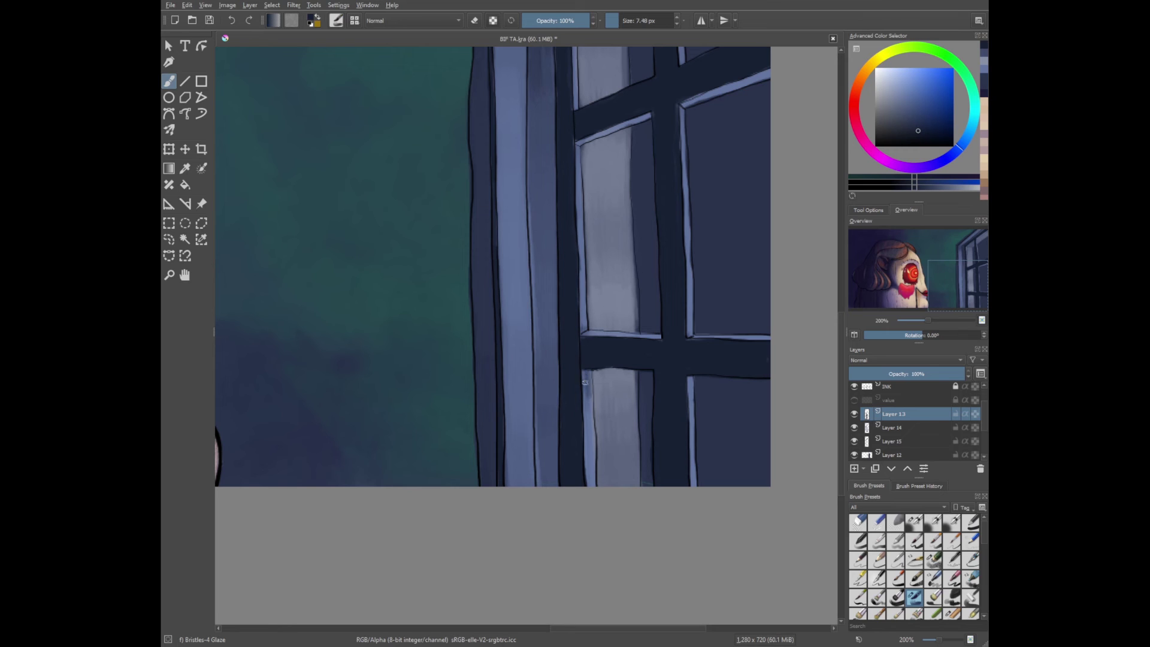
{"action": "key", "text": "bracketright"}
{"action": "key", "text": "bracketright"}
{"action": "scroll", "coordinate": [628, 222], "scroll_direction": "up", "scroll_amount": 8}
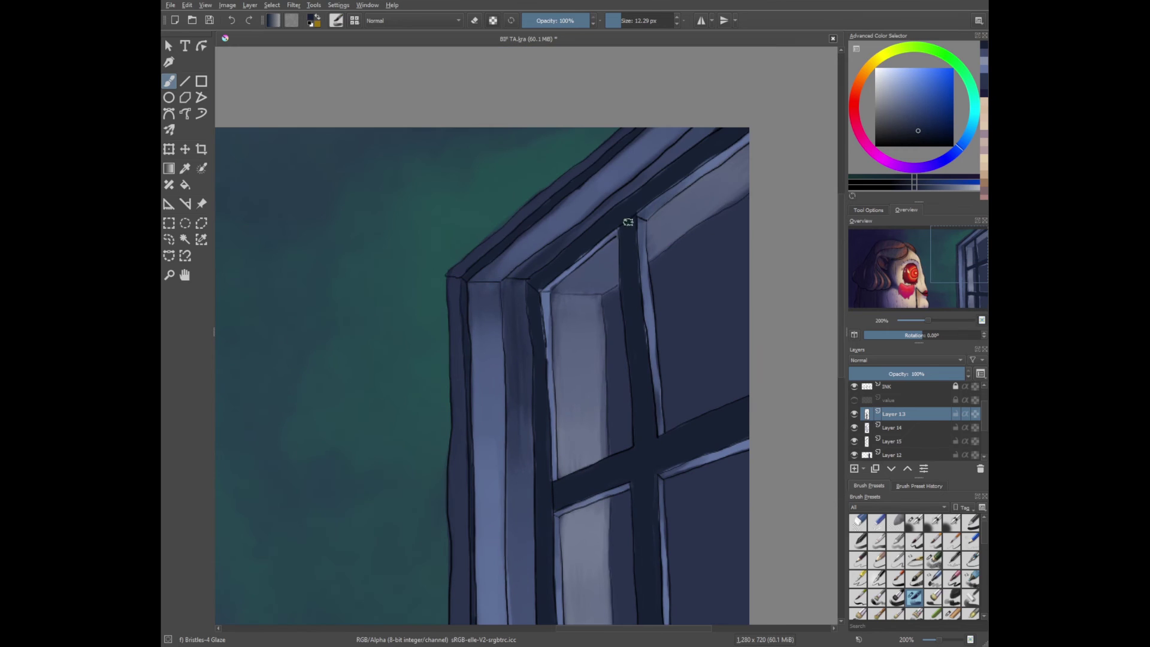
{"action": "left_click_drag", "start_coordinate": [617, 234], "coordinate": [539, 332]}
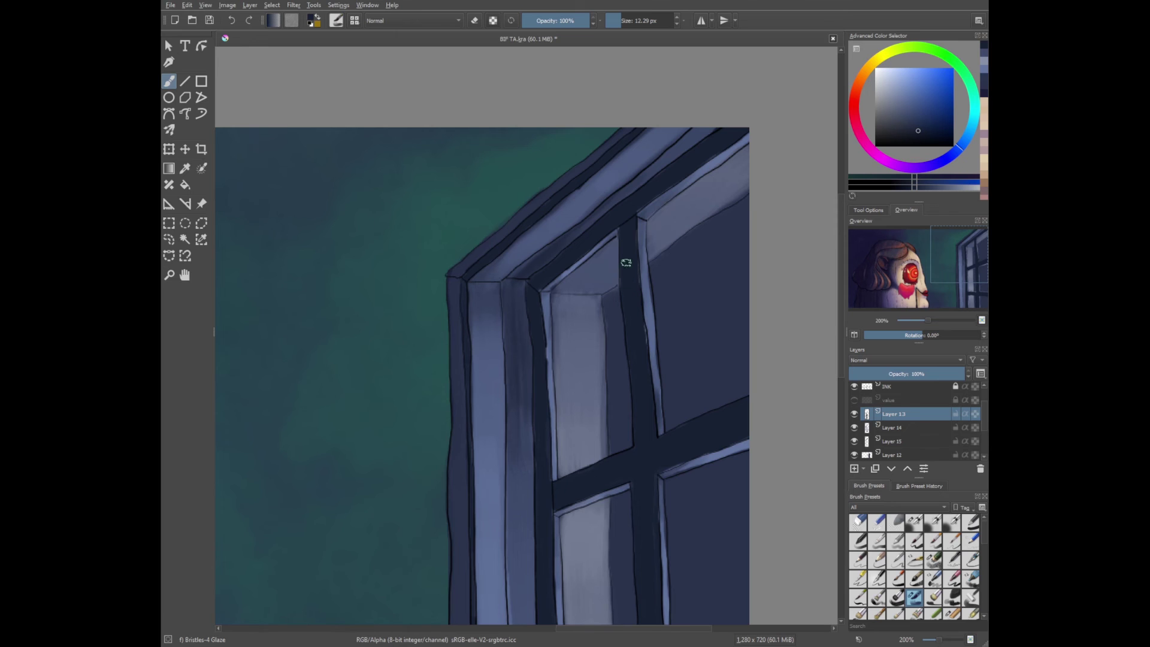
Highlight the top diagonal window beam with a lighter blue taken from the window
{"action": "left_click", "coordinate": [532, 283], "text": "ctrl"}
{"action": "key", "text": "bracketright"}
{"action": "key", "text": "bracketright"}
{"action": "key", "text": "bracketright"}
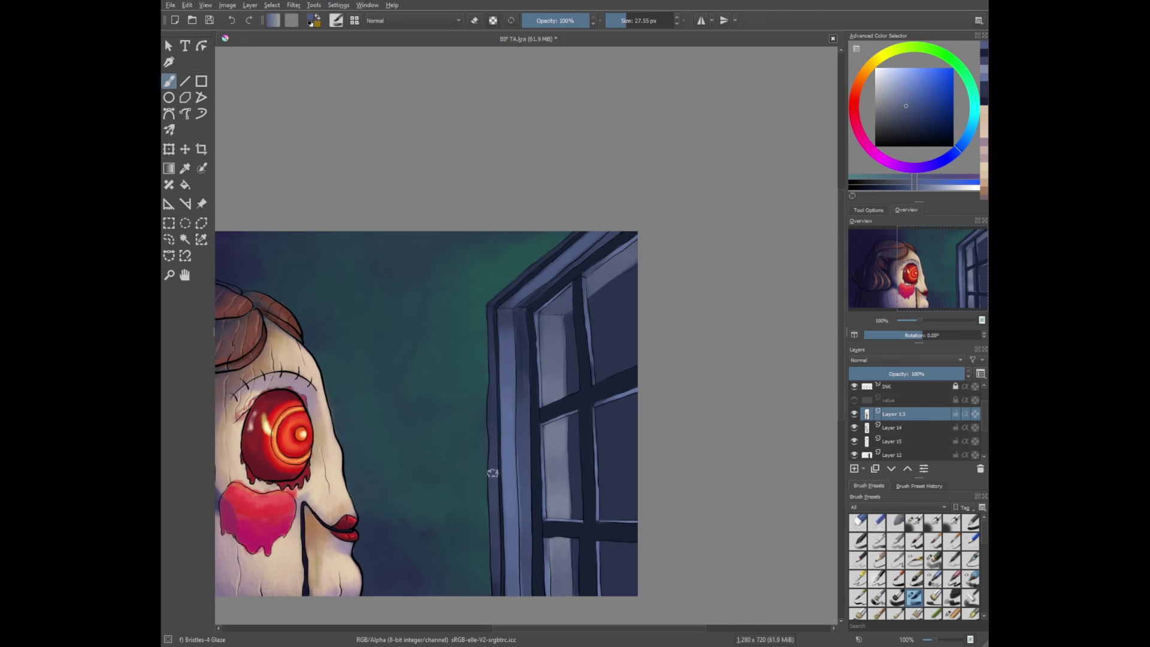
{"action": "left_click_drag", "start_coordinate": [617, 135], "coordinate": [487, 251]}
{"action": "key", "text": "bracketleft"}
{"action": "key", "text": "bracketleft"}
{"action": "key", "text": "bracketleft"}
{"action": "scroll", "coordinate": [548, 202], "scroll_direction": "down", "scroll_amount": 5}
{"action": "scroll", "coordinate": [599, 239], "scroll_direction": "up", "scroll_amount": 4}
{"action": "key", "text": "bracketright"}
{"action": "key", "text": "bracketright"}
{"action": "scroll", "coordinate": [552, 369], "scroll_direction": "down", "scroll_amount": 3}
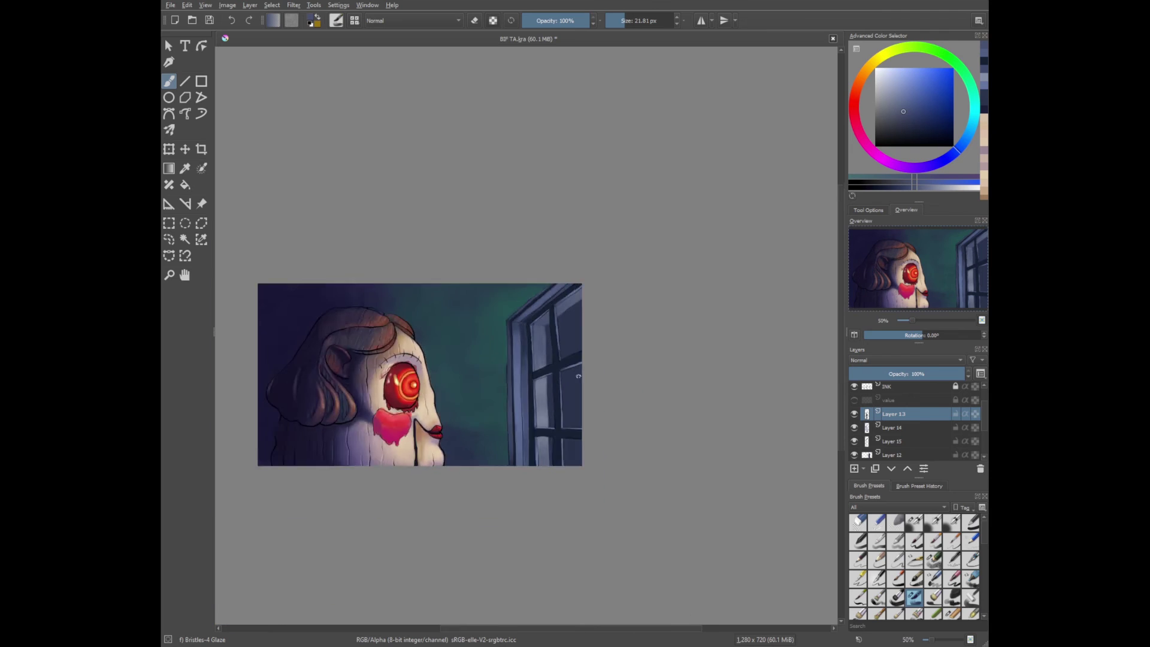
{"action": "scroll", "coordinate": [492, 354], "scroll_direction": "up", "scroll_amount": 1}
Wash teal over the whole window with the WaterC Spread WideArea brush
{"action": "scroll", "coordinate": [934, 563], "scroll_direction": "down", "scroll_amount": 3}
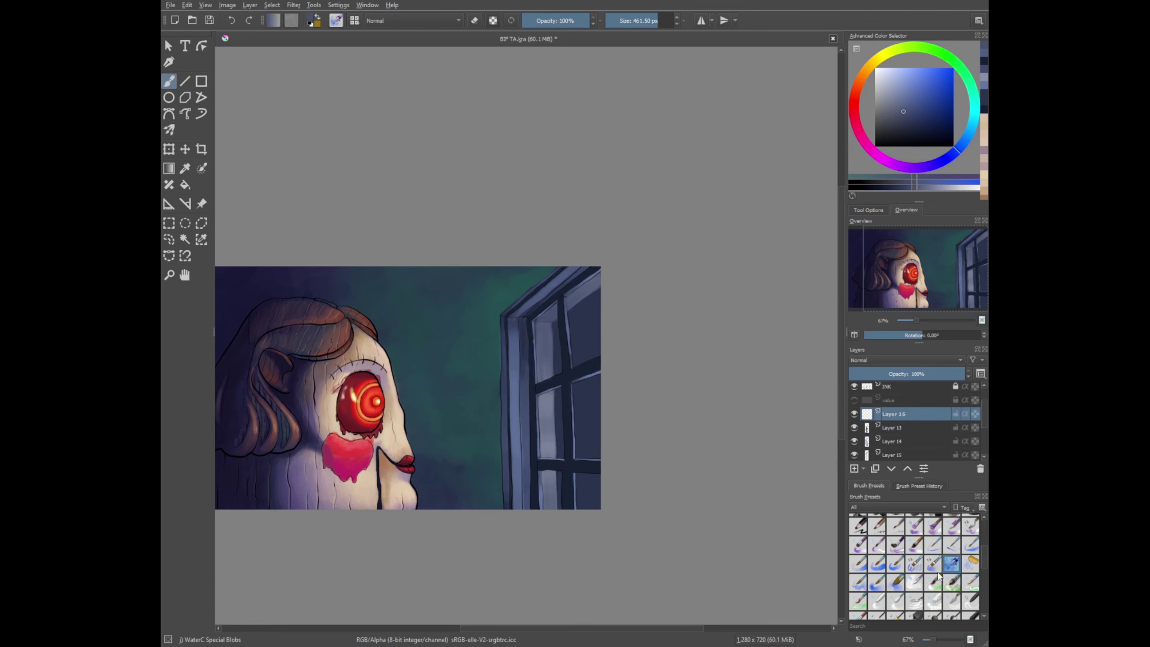
{"action": "left_click", "coordinate": [896, 581]}
{"action": "mouse_move", "coordinate": [557, 418]}
{"action": "left_mouse_down"}
{"action": "mouse_move", "coordinate": [480, 465]}
{"action": "mouse_move", "coordinate": [585, 325]}
{"action": "left_mouse_up"}
{"action": "key", "text": "bracketright"}
{"action": "key", "text": "bracketright"}
{"action": "scroll", "coordinate": [539, 336], "scroll_direction": "up", "scroll_amount": 2}
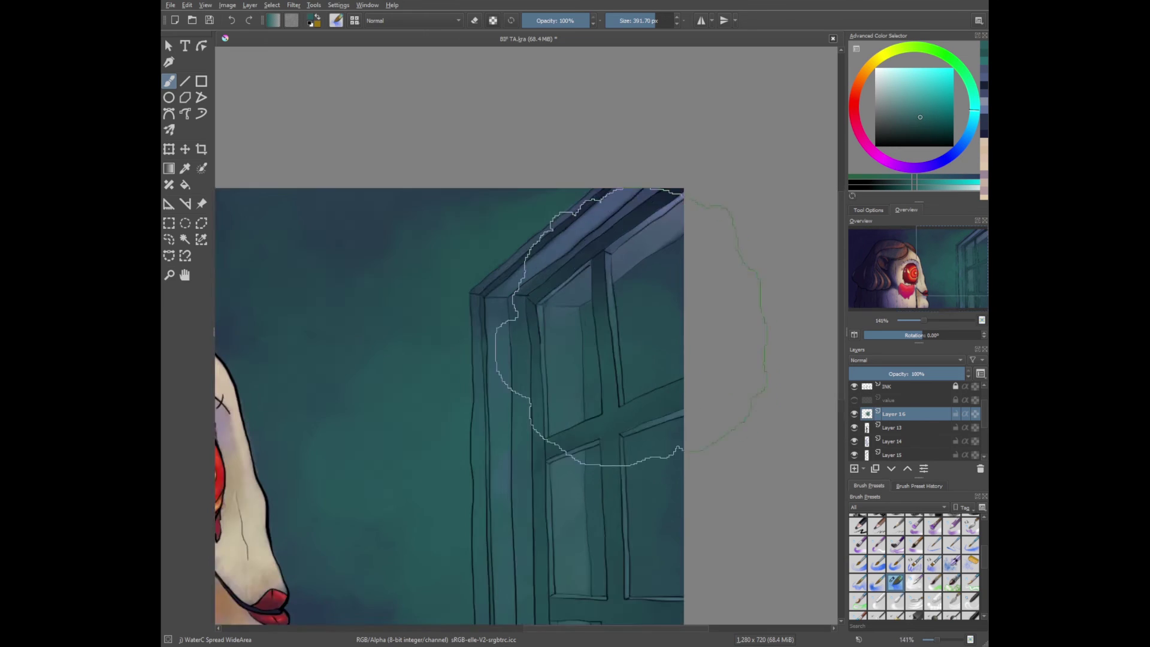
{"action": "scroll", "coordinate": [539, 335], "scroll_direction": "down", "scroll_amount": 1}
{"action": "scroll", "coordinate": [914, 563], "scroll_direction": "up", "scroll_amount": 3}
Darken the mullions and upper and lower crossbars with the Bristles-4 Glaze brush
{"action": "left_click", "coordinate": [914, 597]}
{"action": "mouse_move", "coordinate": [584, 281]}
{"action": "left_mouse_down"}
{"action": "mouse_move", "coordinate": [589, 480]}
{"action": "mouse_move", "coordinate": [582, 302]}
{"action": "left_mouse_up"}
{"action": "mouse_move", "coordinate": [536, 290]}
{"action": "left_mouse_down"}
{"action": "mouse_move", "coordinate": [533, 450]}
{"action": "mouse_move", "coordinate": [532, 360]}
{"action": "left_mouse_up"}
{"action": "left_click_drag", "start_coordinate": [546, 527], "coordinate": [636, 529]}
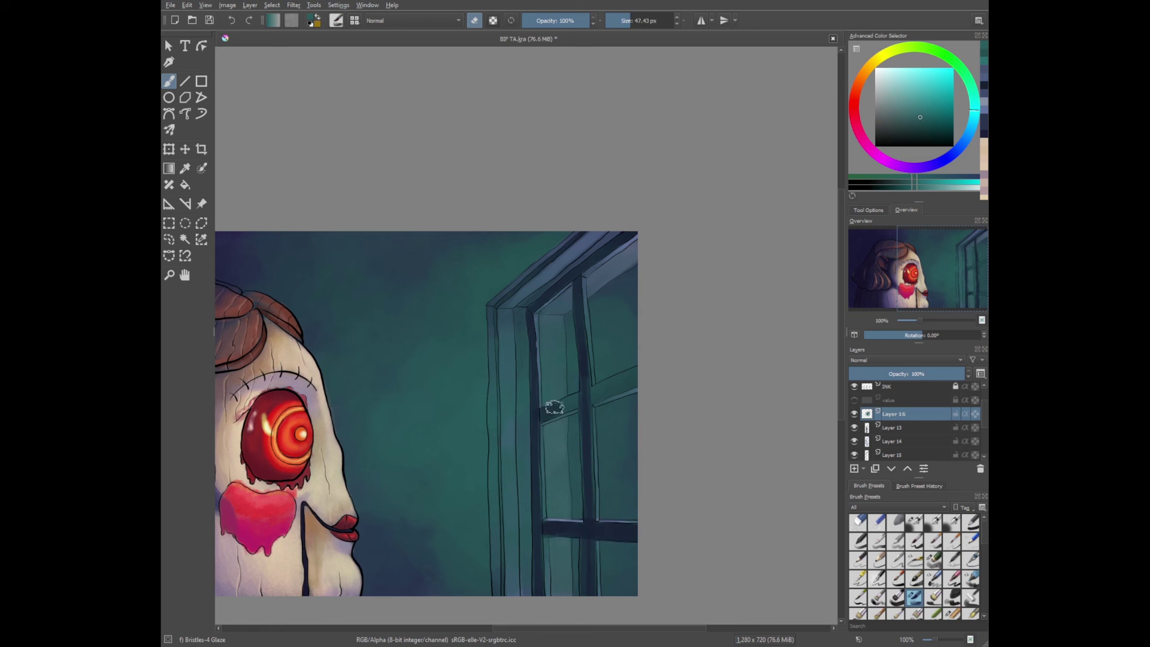
{"action": "left_click_drag", "start_coordinate": [545, 407], "coordinate": [637, 383]}
{"action": "key", "text": "bracketleft"}
{"action": "left_click_drag", "start_coordinate": [584, 383], "coordinate": [584, 596]}
{"action": "left_click_drag", "start_coordinate": [590, 419], "coordinate": [585, 315]}
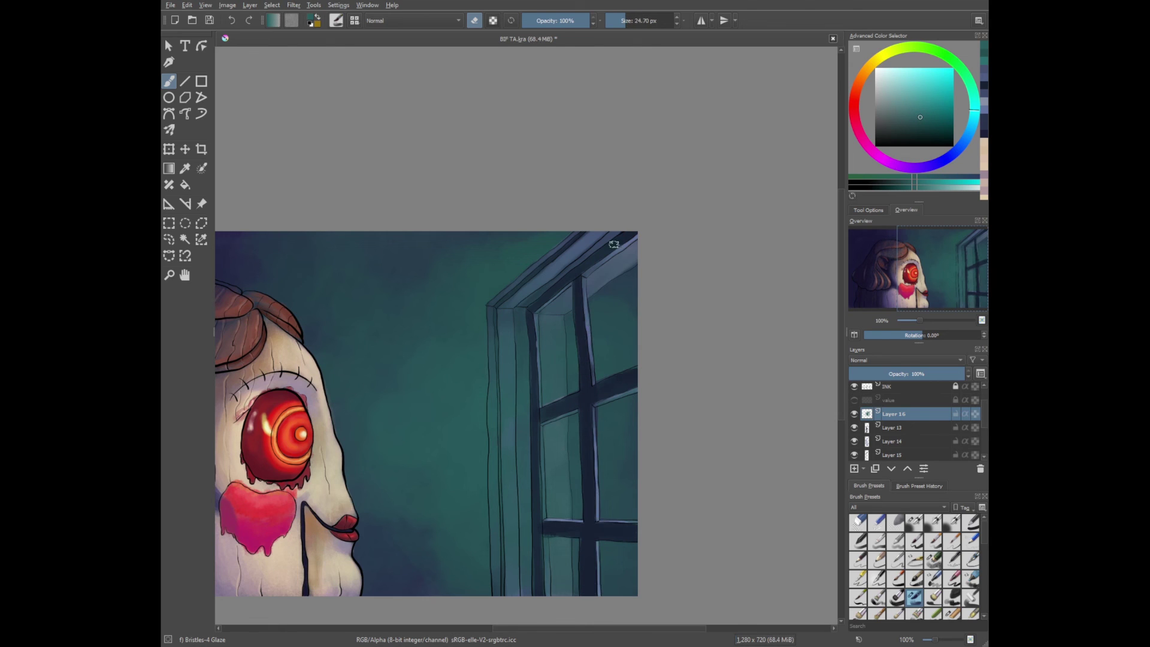
{"action": "key", "text": "minus"}
Airbrush a soft light-teal glow over the window panes with Airbrush Soft
{"action": "left_click", "coordinate": [914, 522]}
{"action": "left_click", "coordinate": [928, 109]}
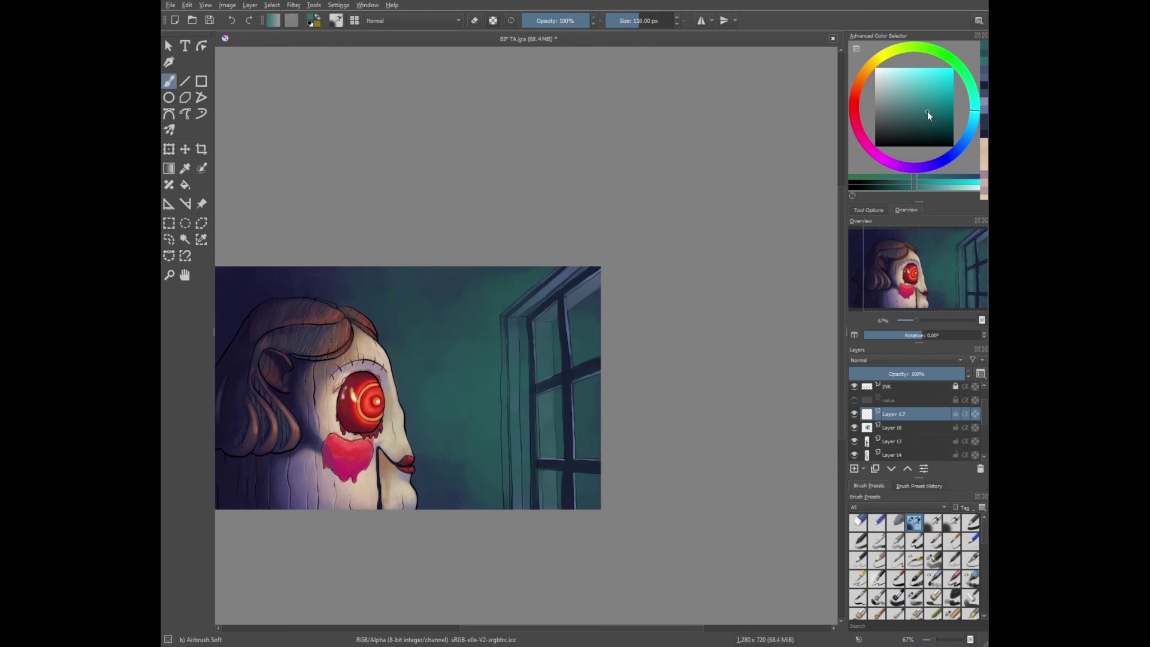
{"action": "left_click_drag", "start_coordinate": [584, 299], "coordinate": [587, 432]}
{"action": "left_click_drag", "start_coordinate": [515, 330], "coordinate": [551, 411]}
{"action": "left_click_drag", "start_coordinate": [554, 486], "coordinate": [590, 491]}
{"action": "mouse_move", "coordinate": [593, 312]}
{"action": "left_mouse_down"}
{"action": "mouse_move", "coordinate": [597, 287]}
{"action": "mouse_move", "coordinate": [572, 431]}
{"action": "mouse_move", "coordinate": [547, 321]}
{"action": "left_mouse_up"}
{"action": "key", "text": "minus"}
{"action": "key", "text": "minus"}
{"action": "key", "text": "plus"}
{"action": "left_click", "coordinate": [569, 336], "text": "ctrl"}
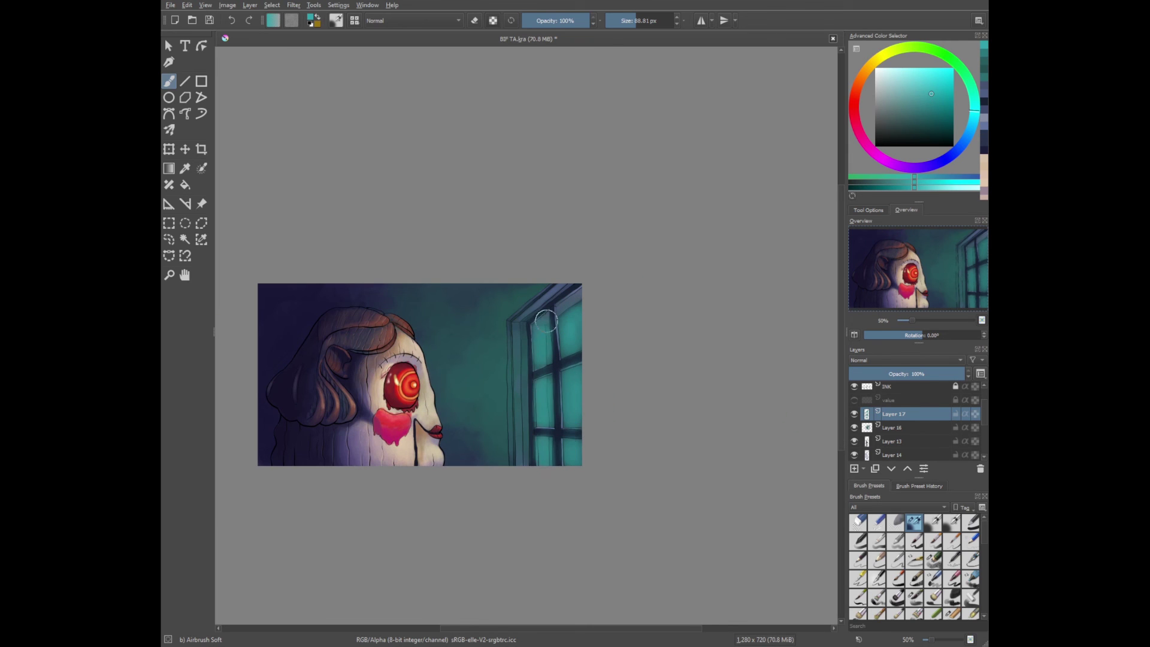
On a new layer, paint bright teal highlights along the mullion and frame edges with Basic-5 Size
{"action": "key", "text": "Insert"}
{"action": "key", "text": "minus"}
{"action": "key", "text": "minus"}
{"action": "key", "text": "minus"}
{"action": "key", "text": "1"}
{"action": "left_click", "coordinate": [914, 541]}
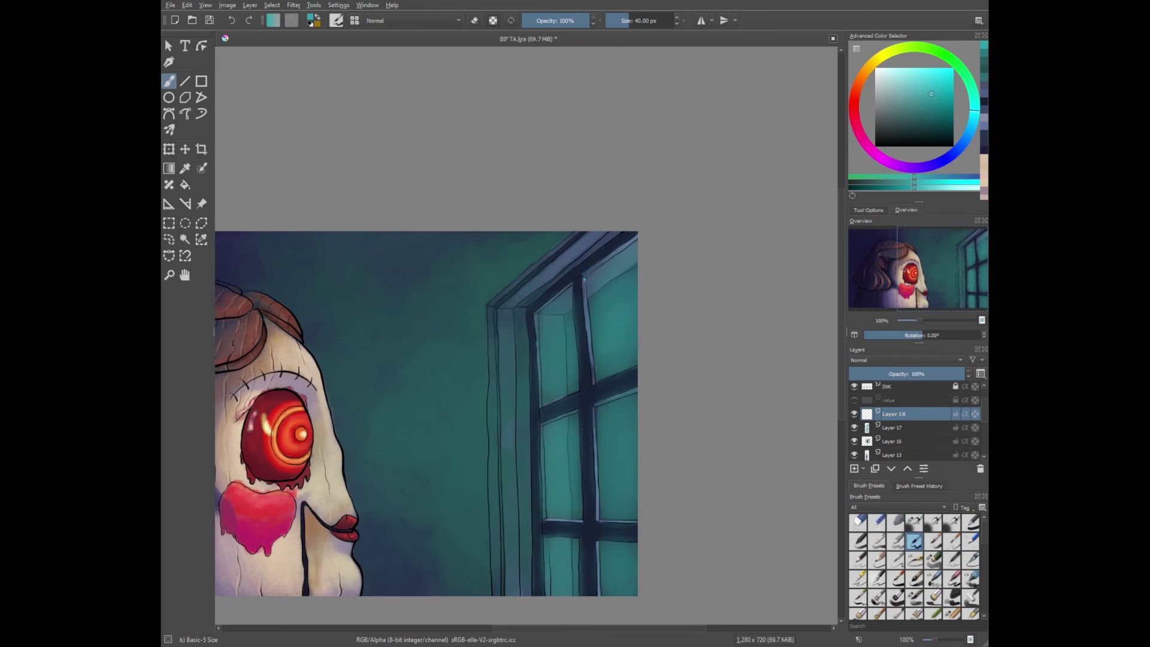
{"action": "left_click_drag", "start_coordinate": [585, 276], "coordinate": [594, 384]}
{"action": "left_click_drag", "start_coordinate": [584, 276], "coordinate": [637, 236]}
{"action": "left_click_drag", "start_coordinate": [572, 286], "coordinate": [548, 304]}
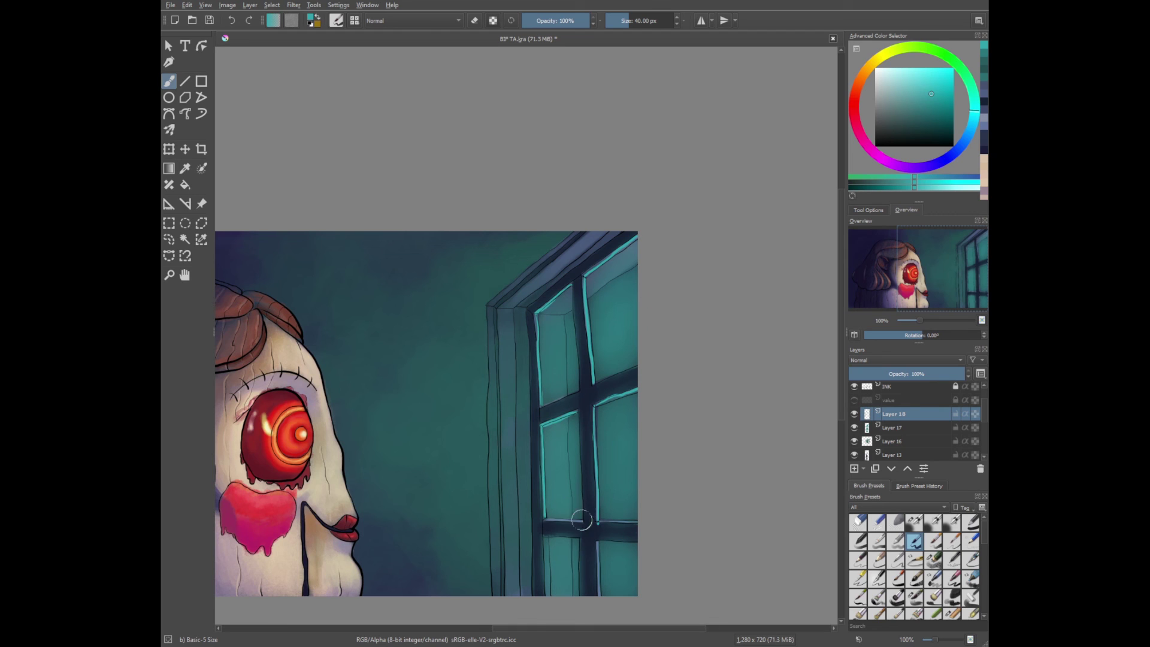
Paint soft teal light over the panes on another layer with a larger brush, then merge it into Layer 18
{"action": "key", "text": "Insert"}
{"action": "key", "text": "minus"}
{"action": "key", "text": "minus"}
{"action": "key", "text": "plus"}
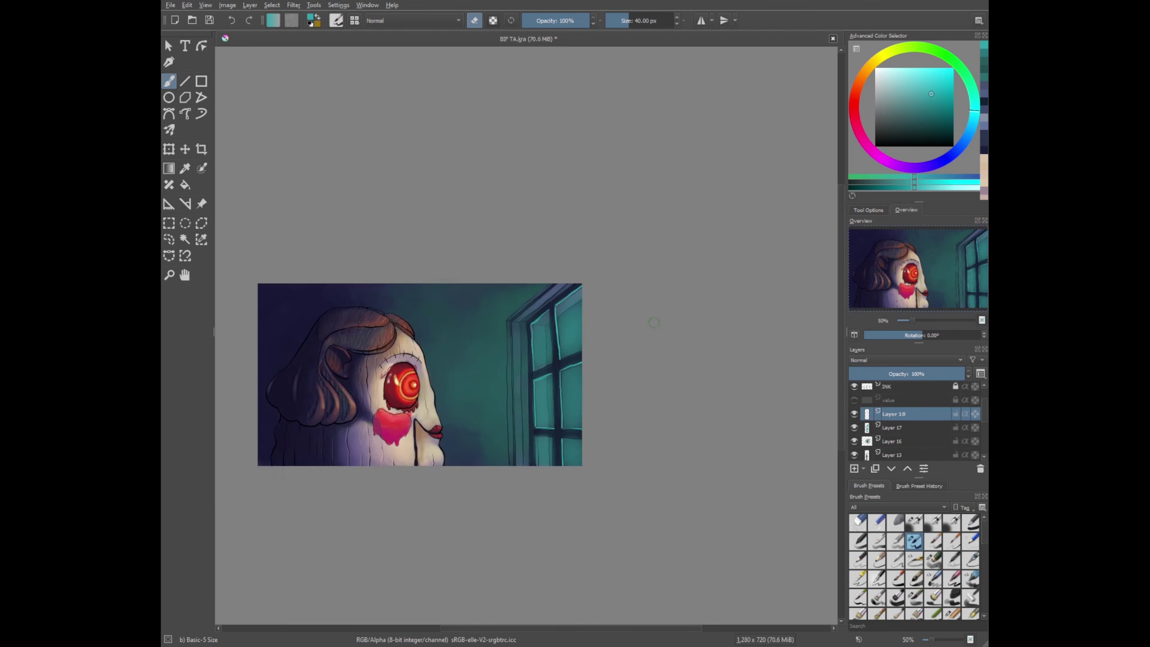
{"action": "key", "text": "minus"}
{"action": "key", "text": "1"}
{"action": "key", "text": "bracketright"}
{"action": "key", "text": "bracketright"}
{"action": "key", "text": "bracketright"}
{"action": "key", "text": "e"}
{"action": "mouse_move", "coordinate": [635, 242]}
{"action": "left_mouse_down"}
{"action": "mouse_move", "coordinate": [587, 295]}
{"action": "mouse_move", "coordinate": [548, 312]}
{"action": "left_mouse_up"}
{"action": "left_click_drag", "start_coordinate": [548, 308], "coordinate": [550, 405]}
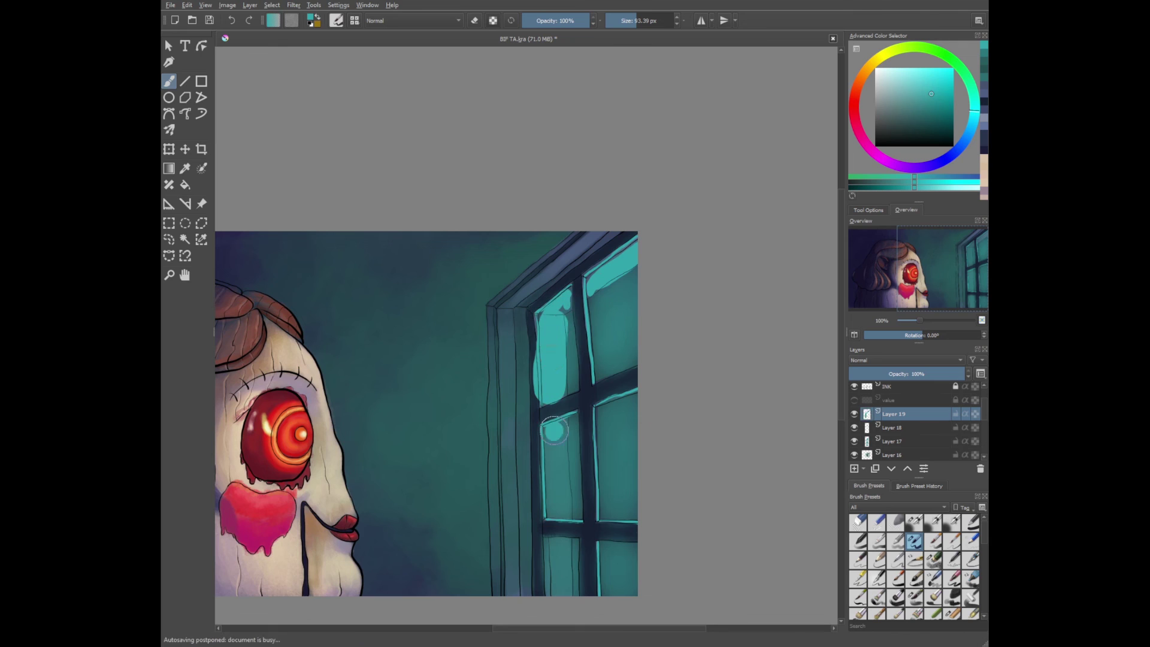
{"action": "key", "text": "ctrl+e"}
Add a new top layer and pick a greatly enlarged wide watercolour wash brush
{"action": "key", "text": "minus"}
{"action": "key", "text": "minus"}
{"action": "key", "text": "minus"}
{"action": "key", "text": "plus"}
{"action": "key", "text": "Insert"}
{"action": "key", "text": "slash"}
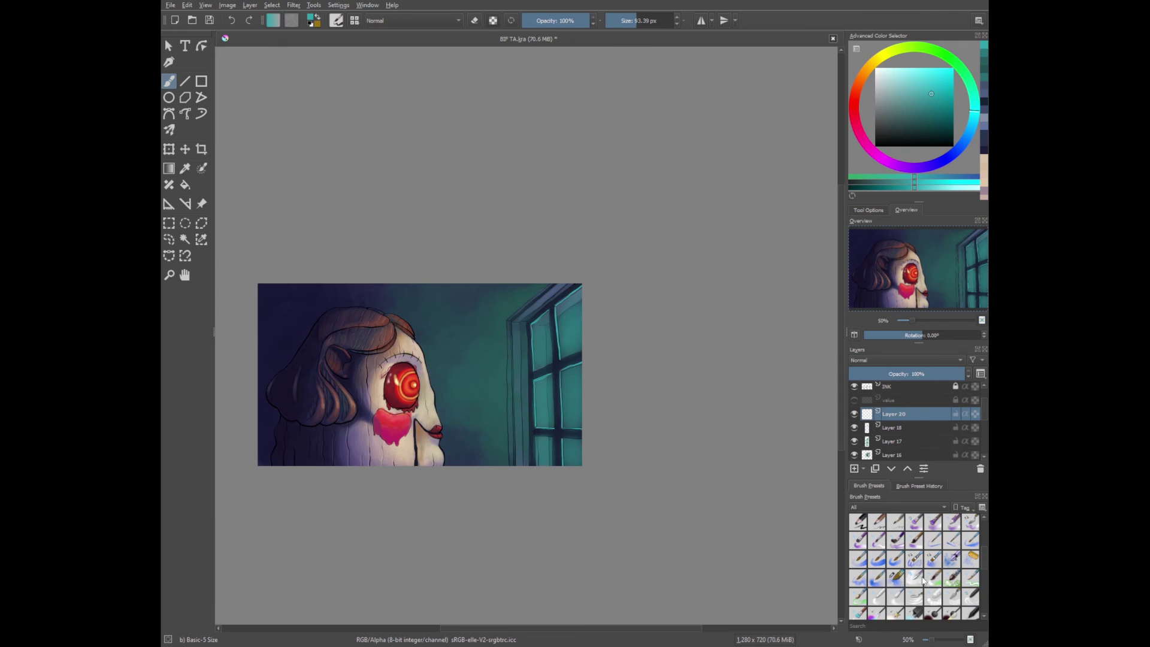
{"action": "key", "text": "bracketright"}
{"action": "key", "text": "bracketright"}
{"action": "key", "text": "bracketright"}
{"action": "key", "text": "bracketright"}
{"action": "key", "text": "minus"}
{"action": "key", "text": "plus"}
{"action": "key", "text": "minus"}
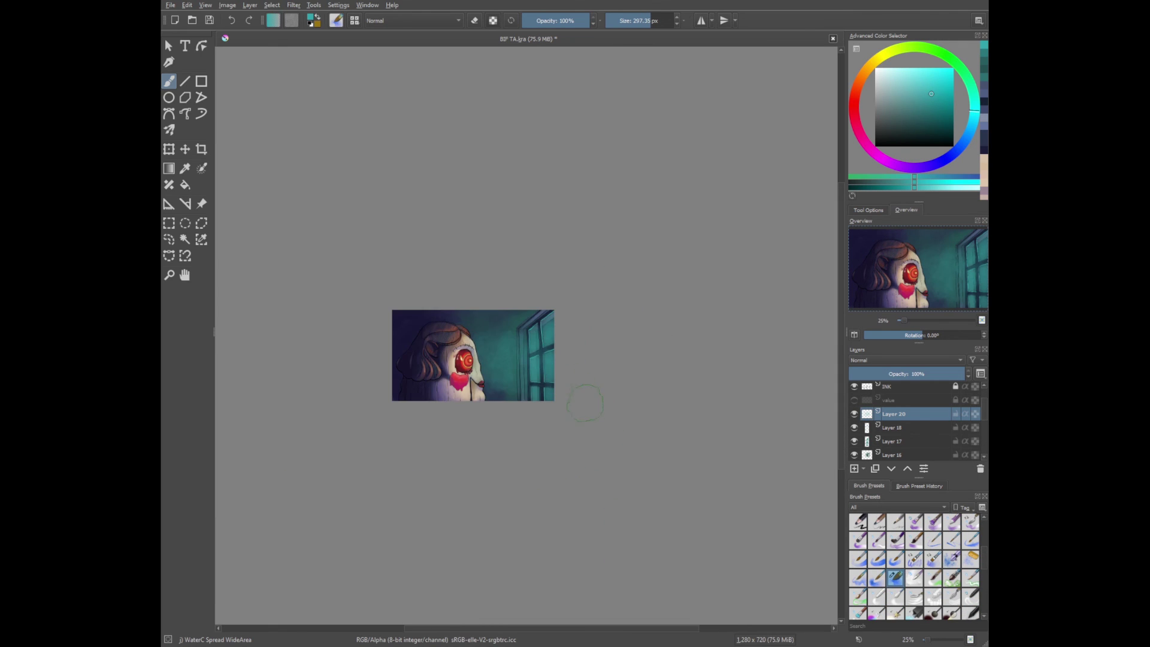
{"action": "scroll", "coordinate": [902, 430], "scroll_direction": "down", "scroll_amount": 2}
{"action": "left_click", "coordinate": [896, 444]}
Fill a new layer with teal and set its opacity to 78%
{"action": "key", "text": "Insert"}
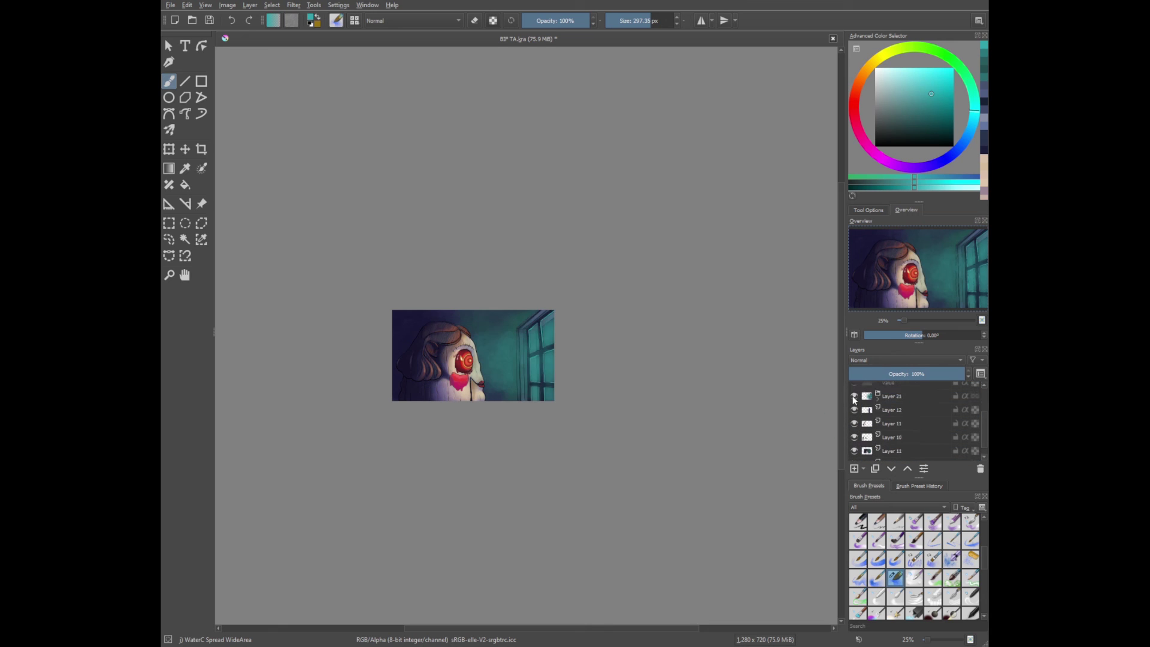
{"action": "key", "text": "shift+BackSpace"}
{"action": "key", "text": "1"}
{"action": "key", "text": "f"}
{"action": "key", "text": "minus"}
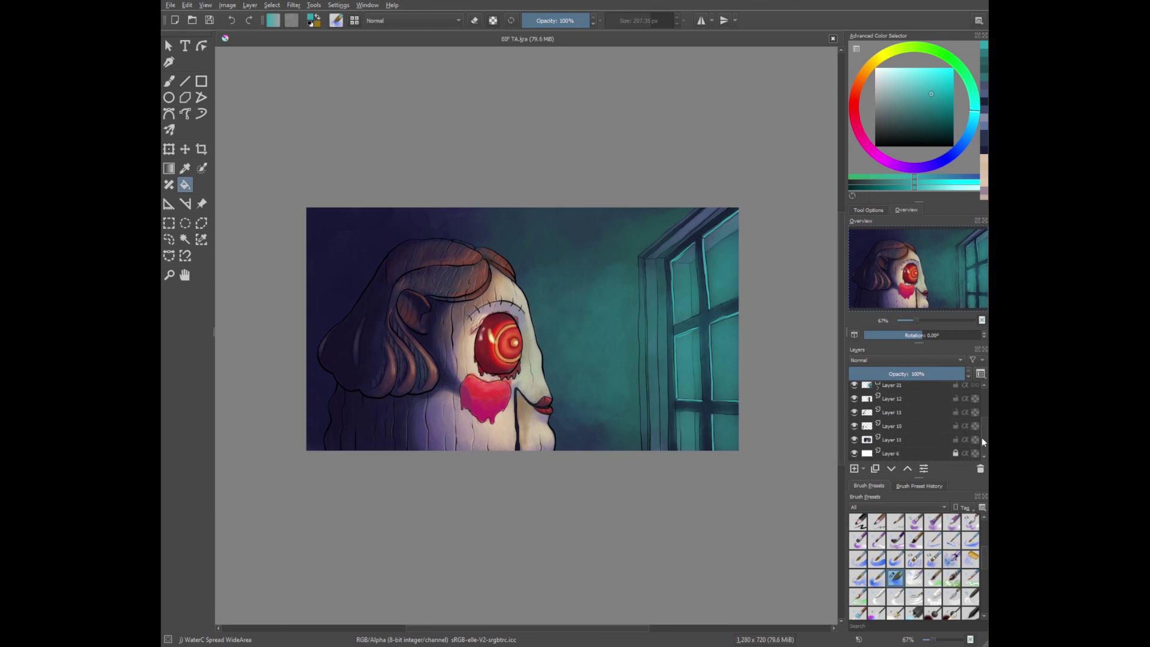
{"action": "left_click", "coordinate": [940, 374]}
Zoom out and mirror the view to check the composition and SpookTober title
{"action": "key", "text": "minus"}
{"action": "key", "text": "minus"}
{"action": "key", "text": "minus"}
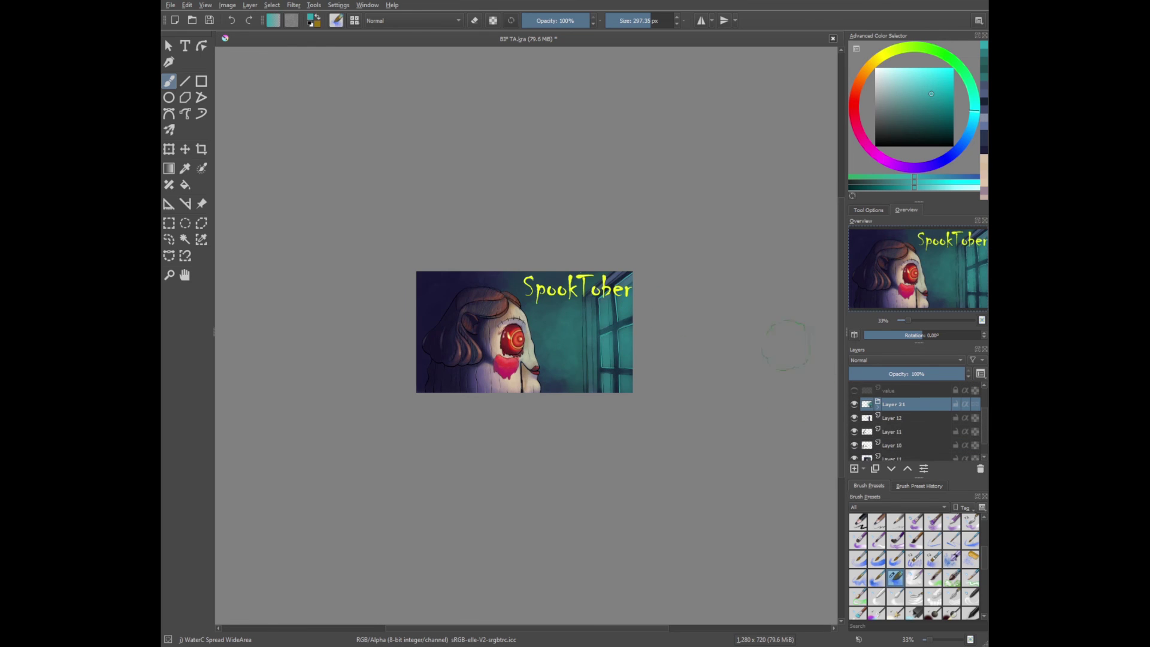
{"action": "key", "text": "minus"}
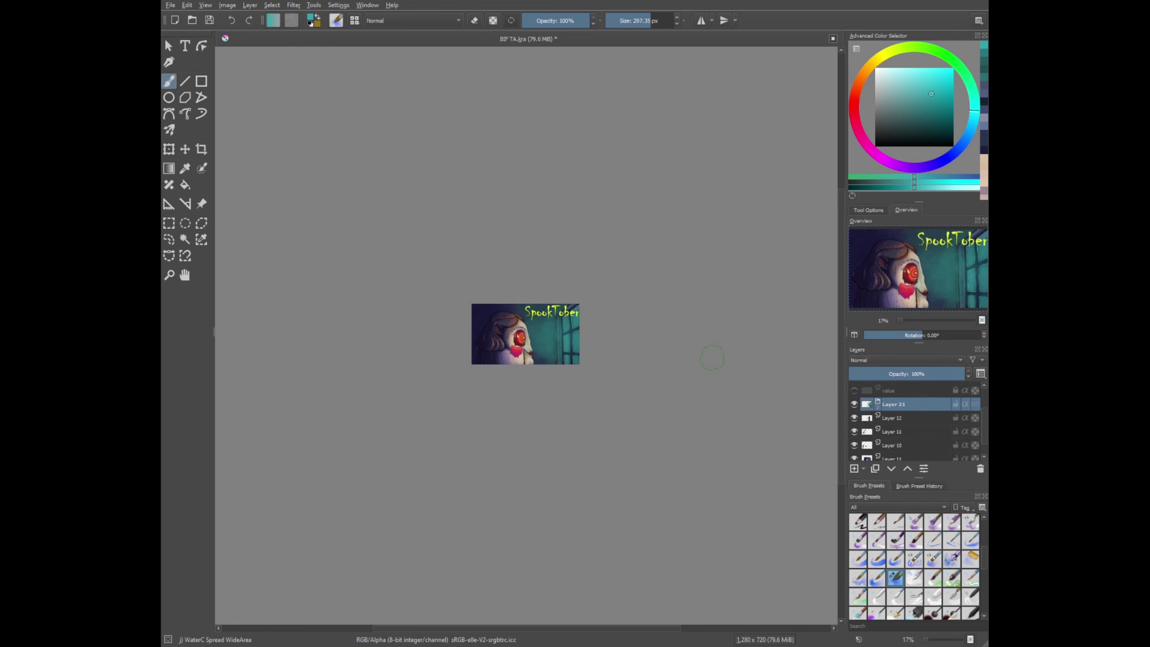
{"action": "key", "text": "plus"}
{"action": "key", "text": "m"}
{"action": "key", "text": "m"}
{"action": "key", "text": "m"}
{"action": "key", "text": "m"}
{"action": "key", "text": "m"}
{"action": "key", "text": "m"}
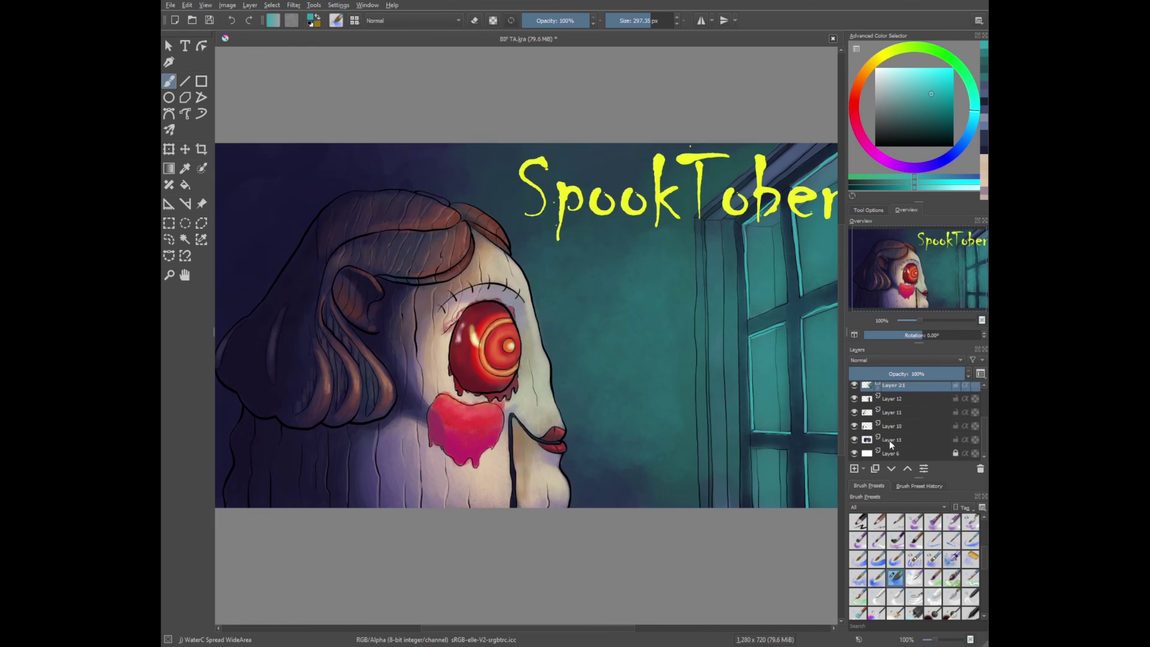
On a new layer, darken the crack line beside the blush with a fine dark-indigo Chalk Grainy stroke
{"action": "left_click", "coordinate": [892, 412]}
{"action": "key", "text": "Insert"}
{"action": "scroll", "coordinate": [914, 566], "scroll_direction": "up", "scroll_amount": 2}
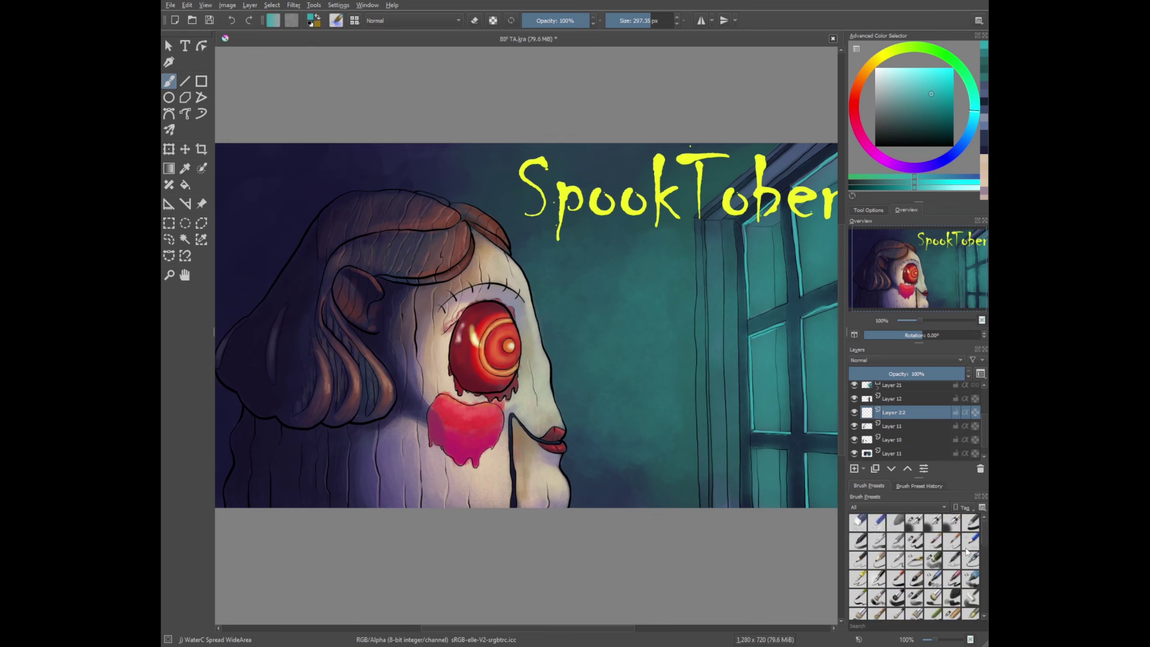
{"action": "left_click", "coordinate": [953, 568]}
{"action": "key", "text": "plus"}
{"action": "key", "text": "plus"}
{"action": "key", "text": "plus"}
{"action": "left_click", "coordinate": [698, 223], "text": "ctrl"}
{"action": "key", "text": "bracketleft"}
{"action": "key", "text": "bracketleft"}
{"action": "key", "text": "bracketleft"}
{"action": "left_click_drag", "start_coordinate": [704, 224], "coordinate": [716, 478]}
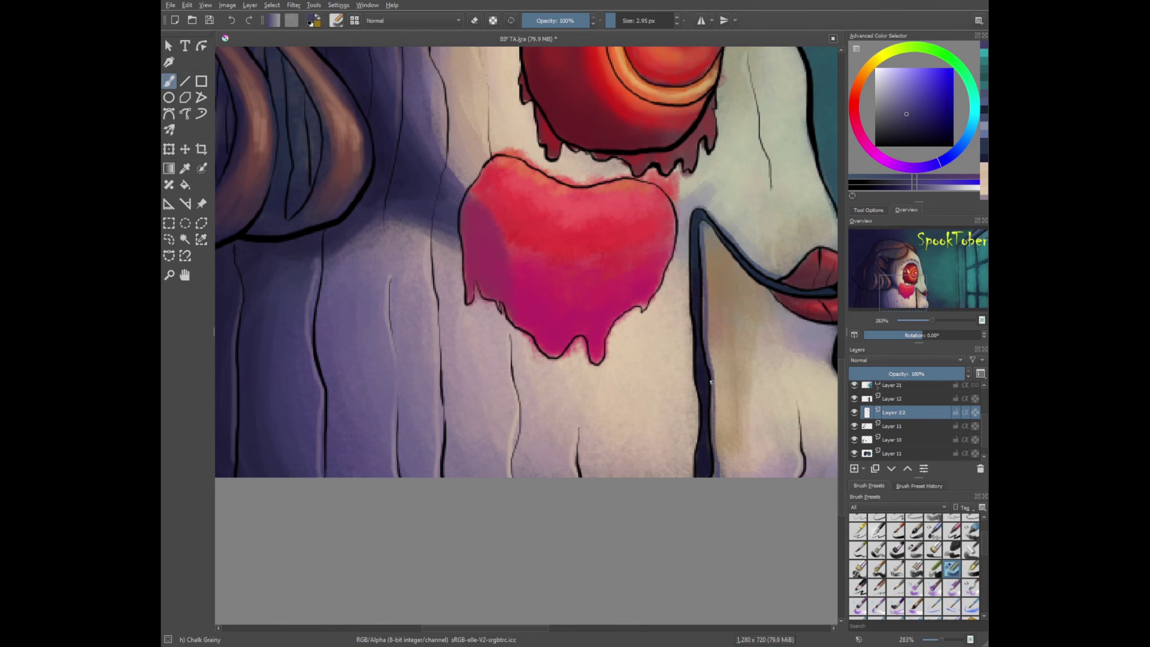
{"action": "key", "text": "2"}
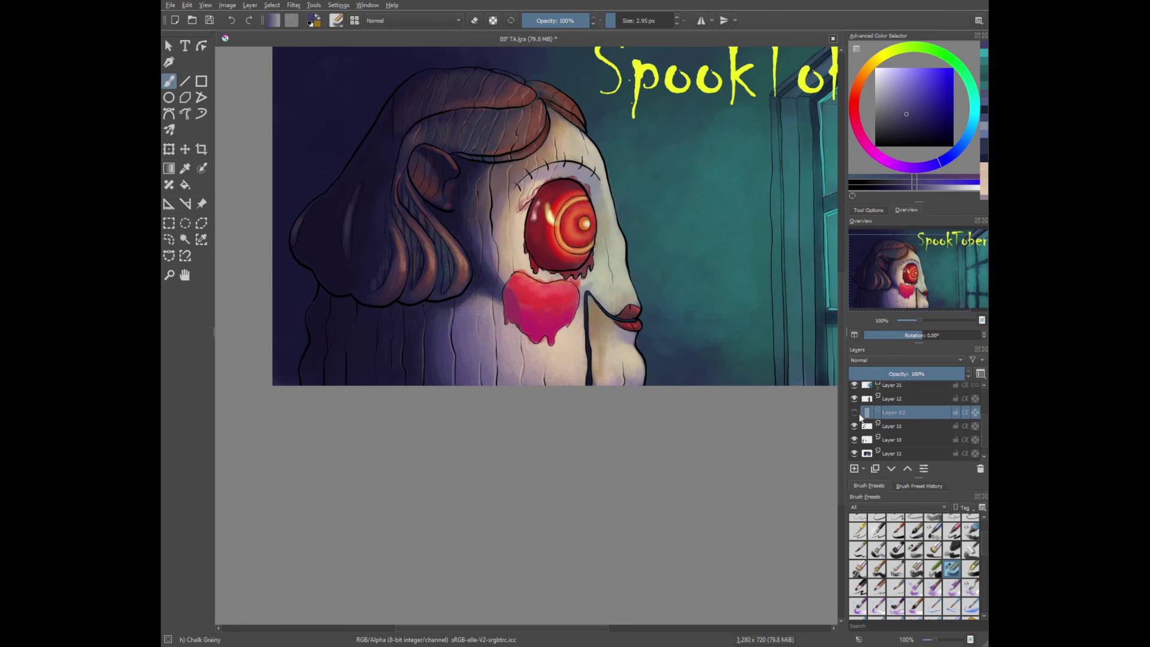
{"action": "key", "text": "minus"}
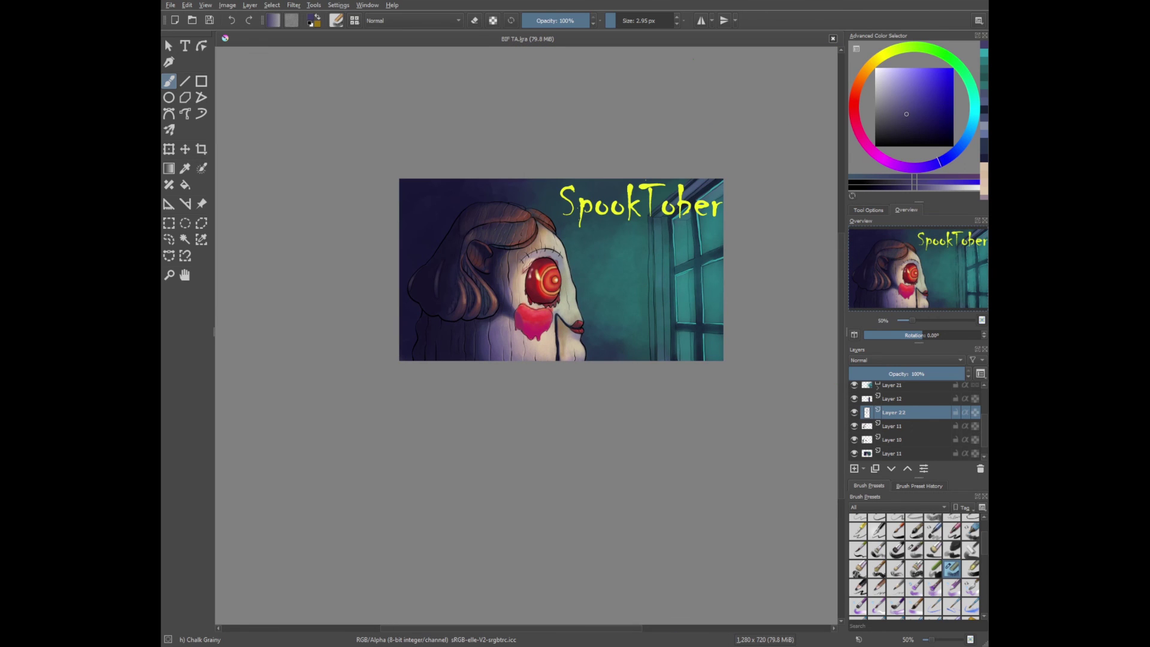